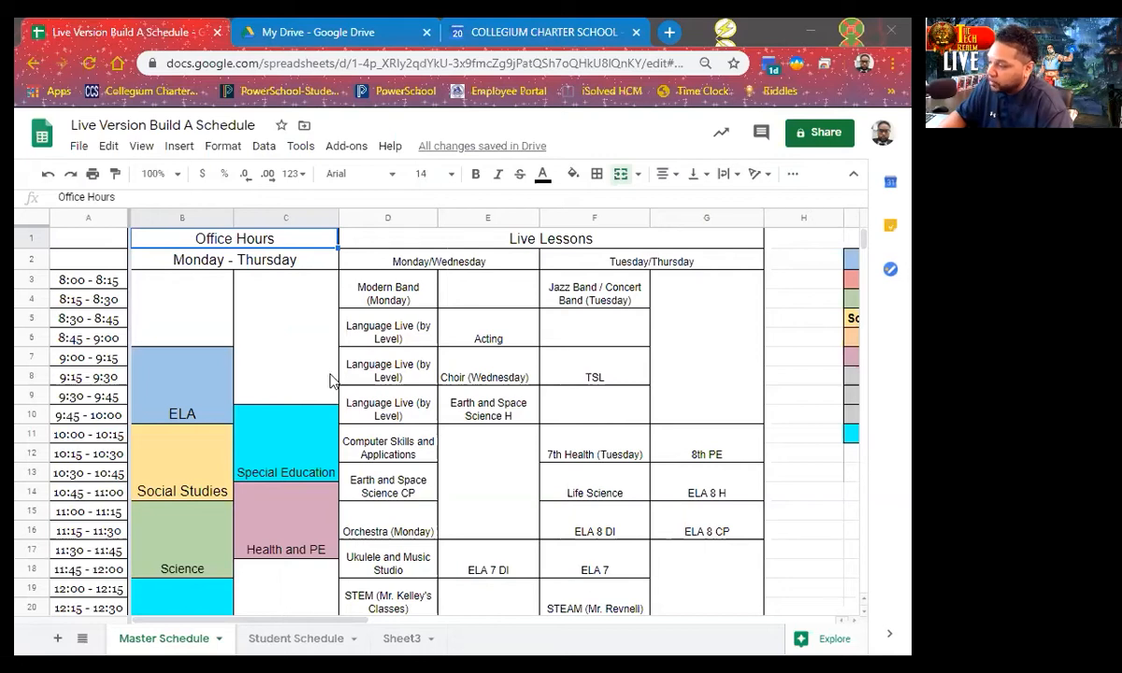
Examine the Master Schedule's office hours, live lessons and color key, and glance at the Student Schedule sheet.
scroll(249, 327, "down", 2)
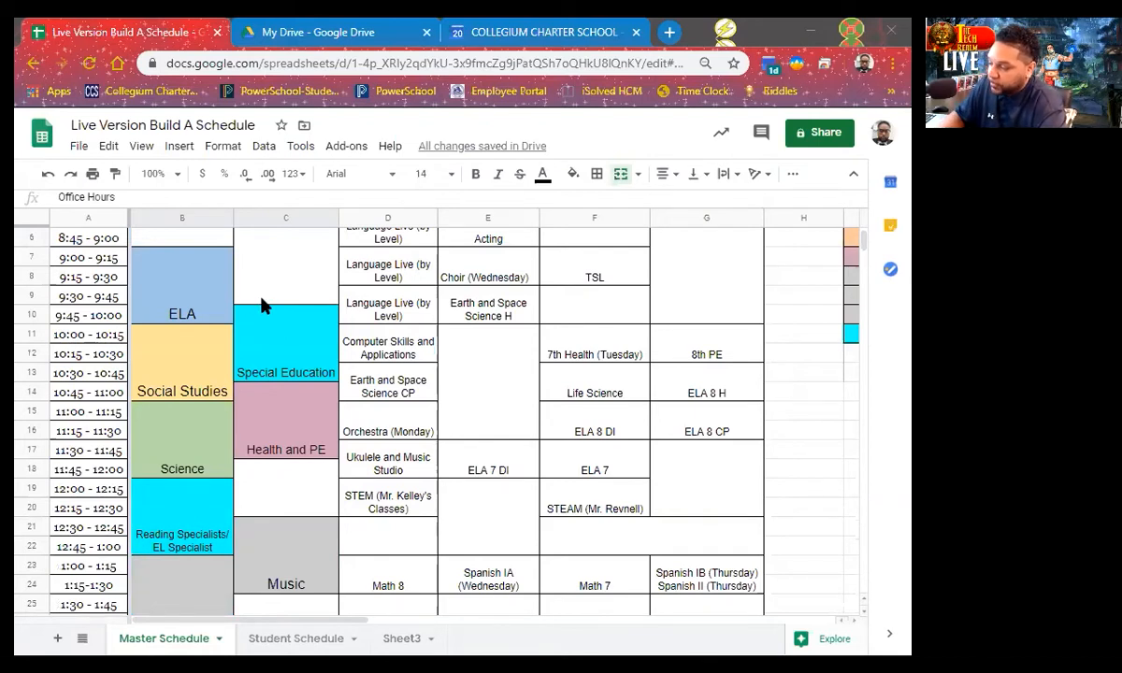
scroll(263, 306, "down", 3)
scroll(262, 304, "down", 4)
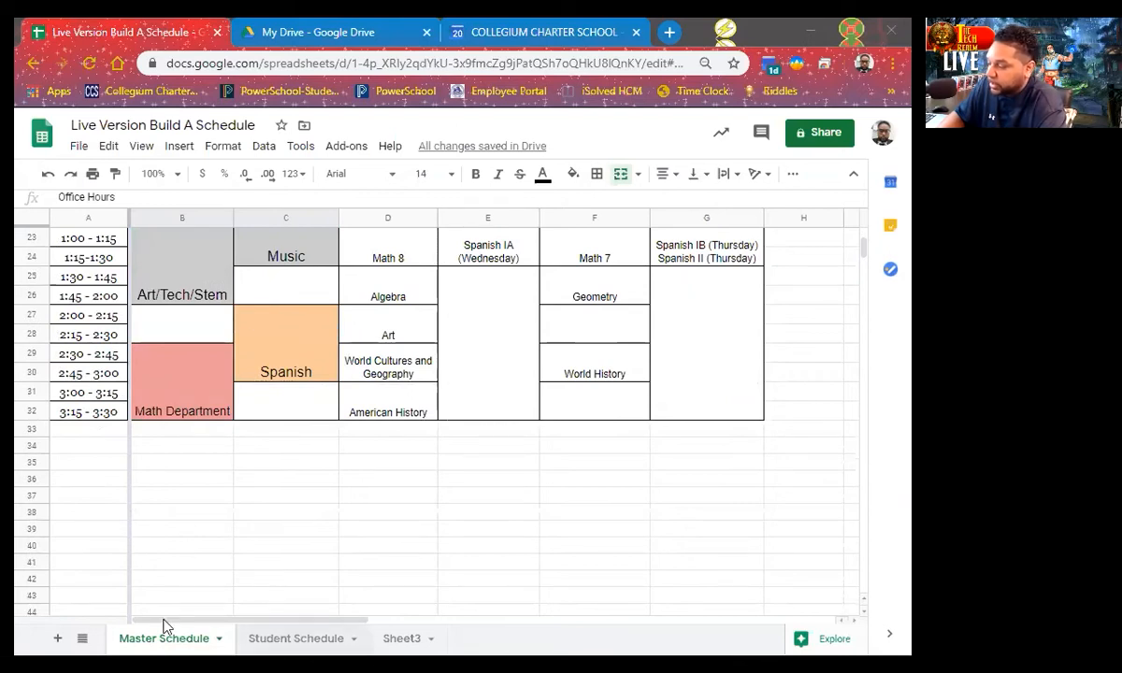
left_click(286, 639)
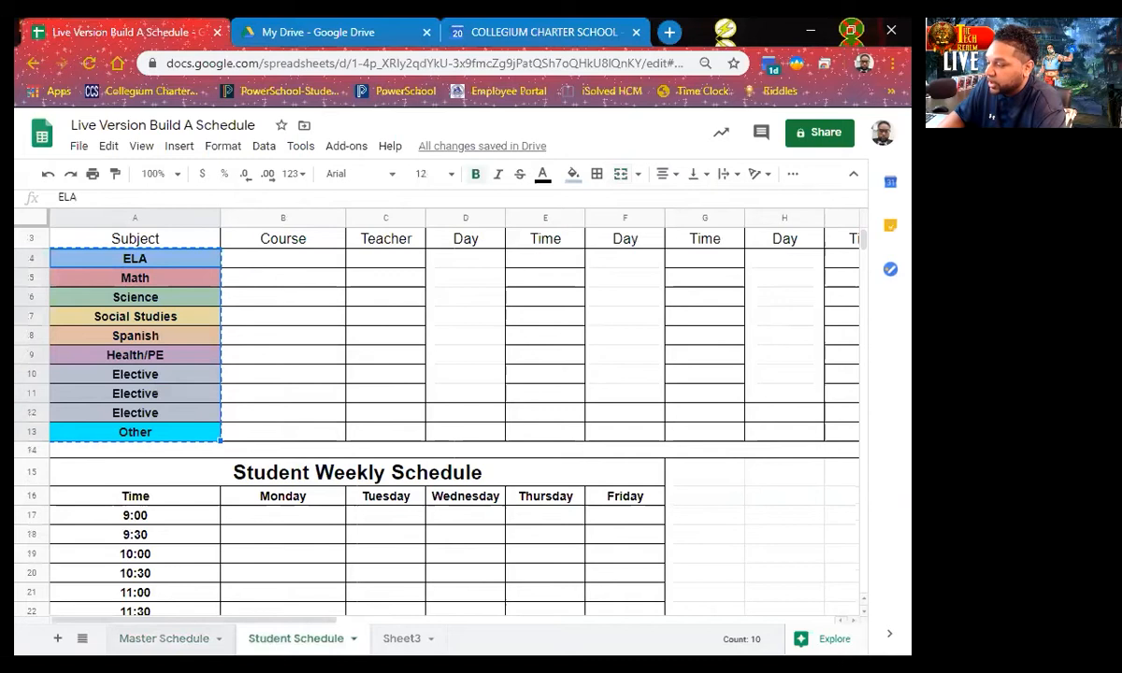
left_click(164, 638)
scroll(491, 304, "up", 9)
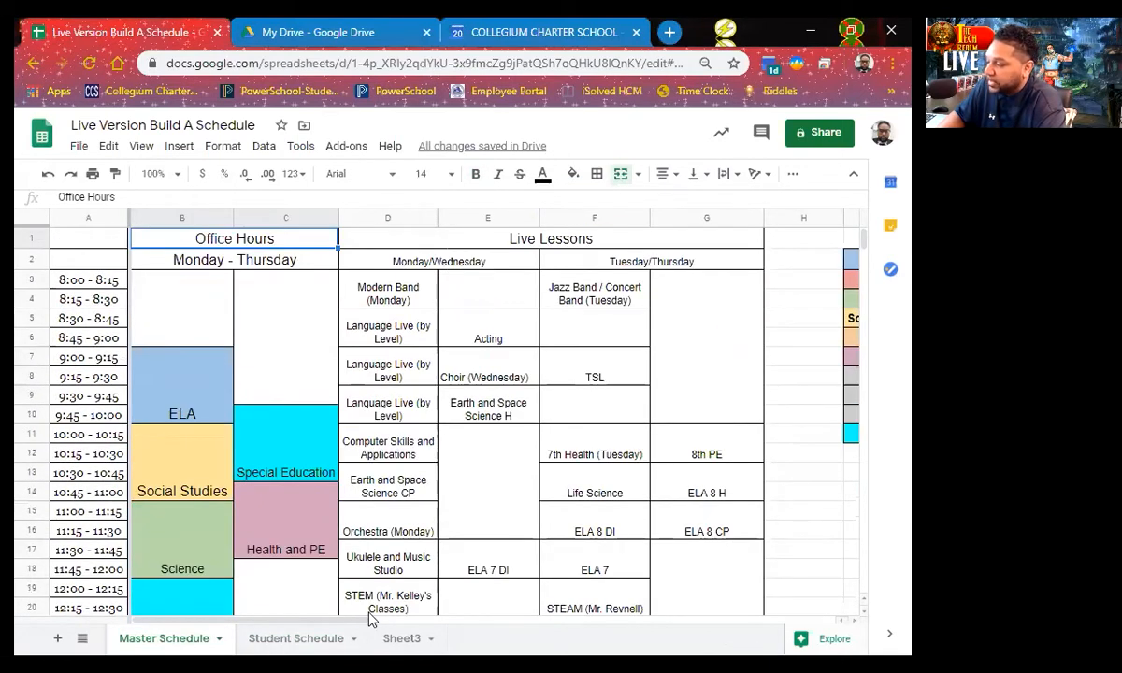
scroll(328, 347, "down", 1)
scroll(328, 348, "up", 1)
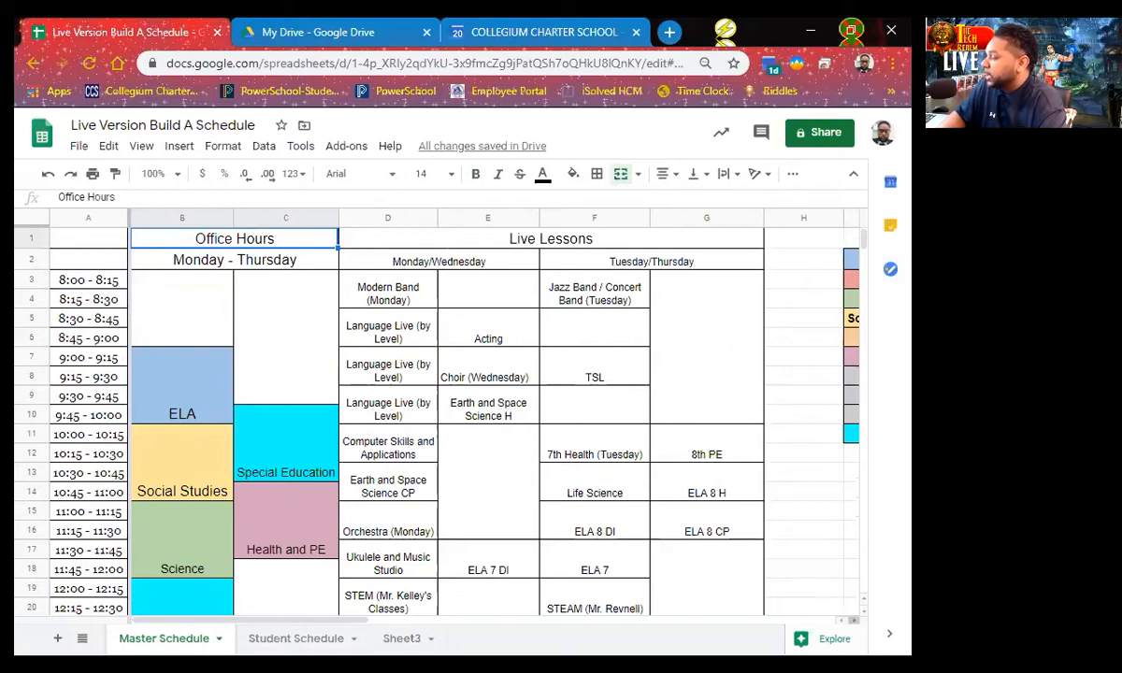
scroll(449, 412, "right", 1)
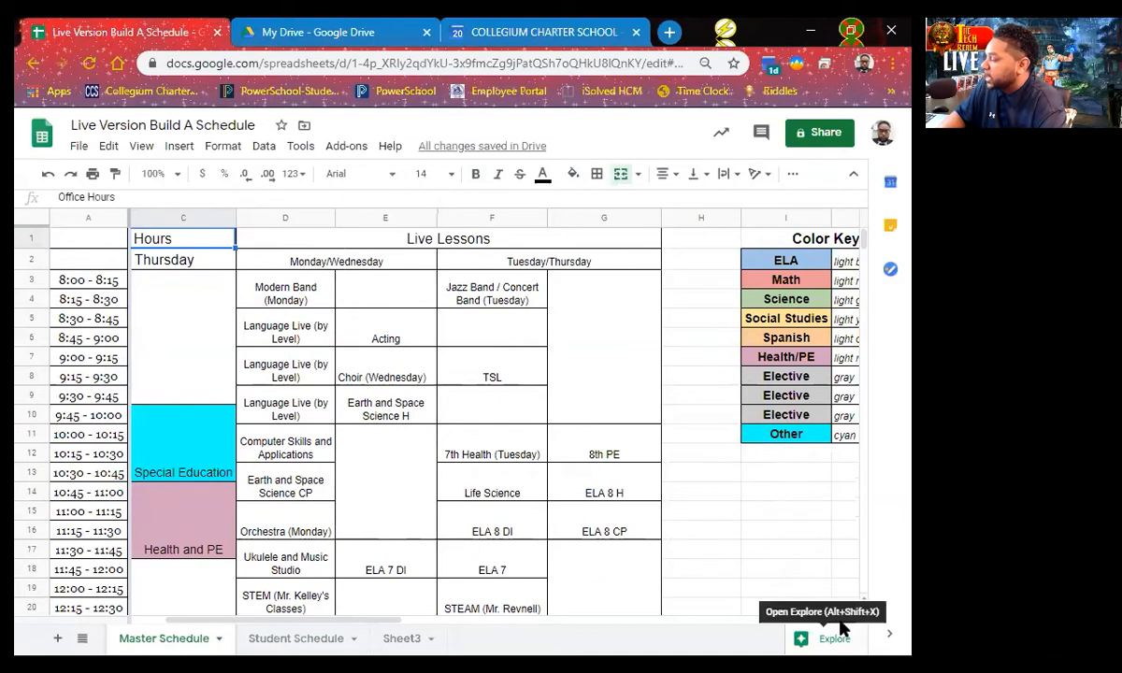
scroll(552, 498, "left", 1)
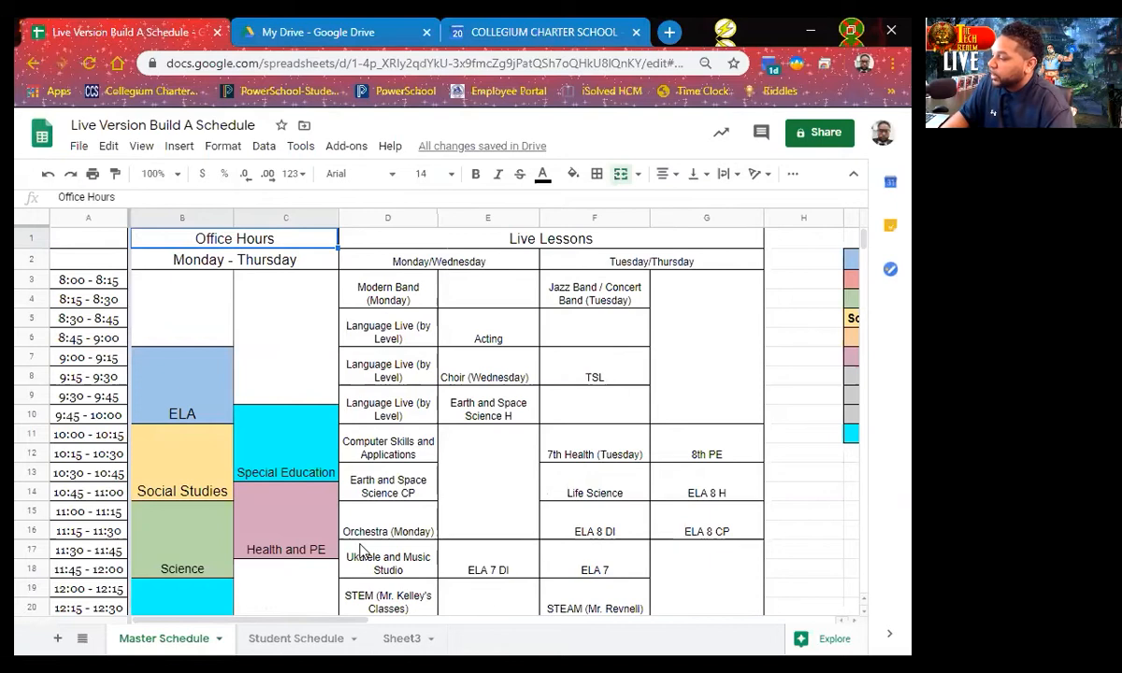
scroll(248, 321, "down", 1)
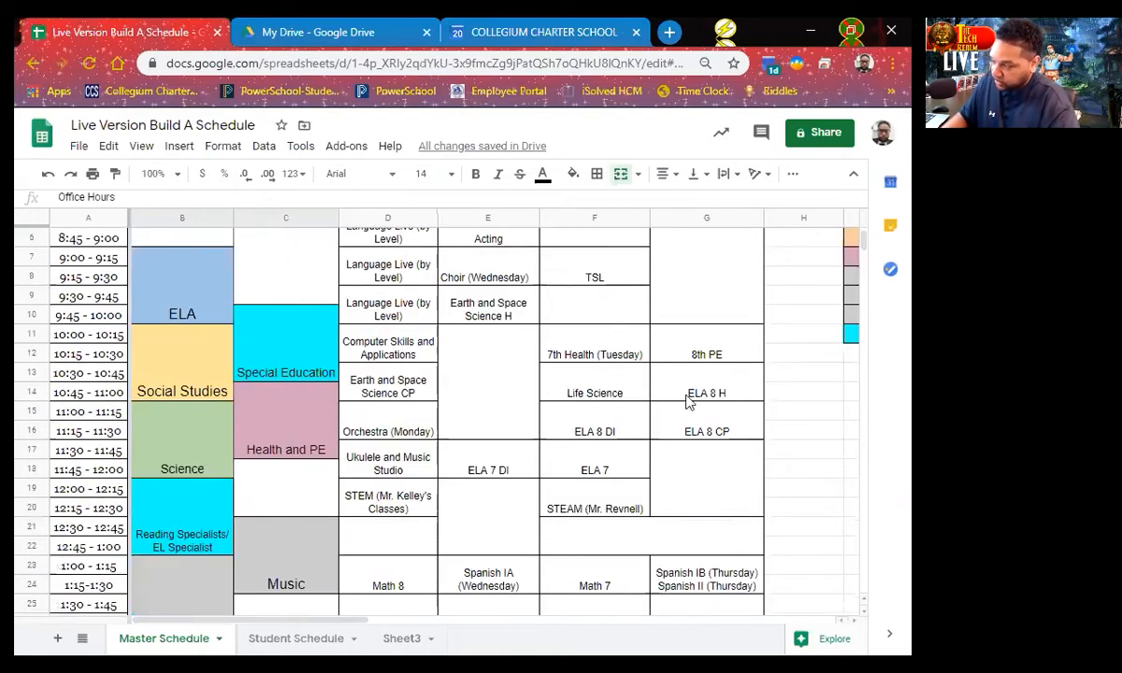
scroll(512, 455, "up", 1)
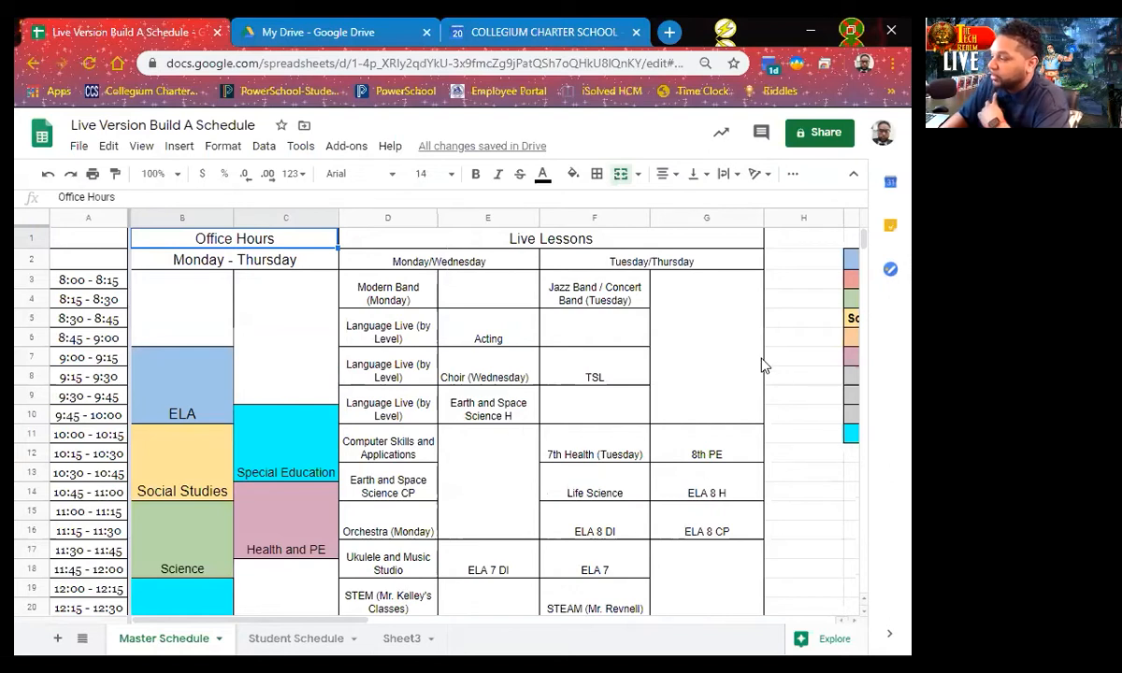
Fill the Acting cell in the Monday/Wednesday live lessons with the elective color, gray.
scroll(486, 290, "down", 1)
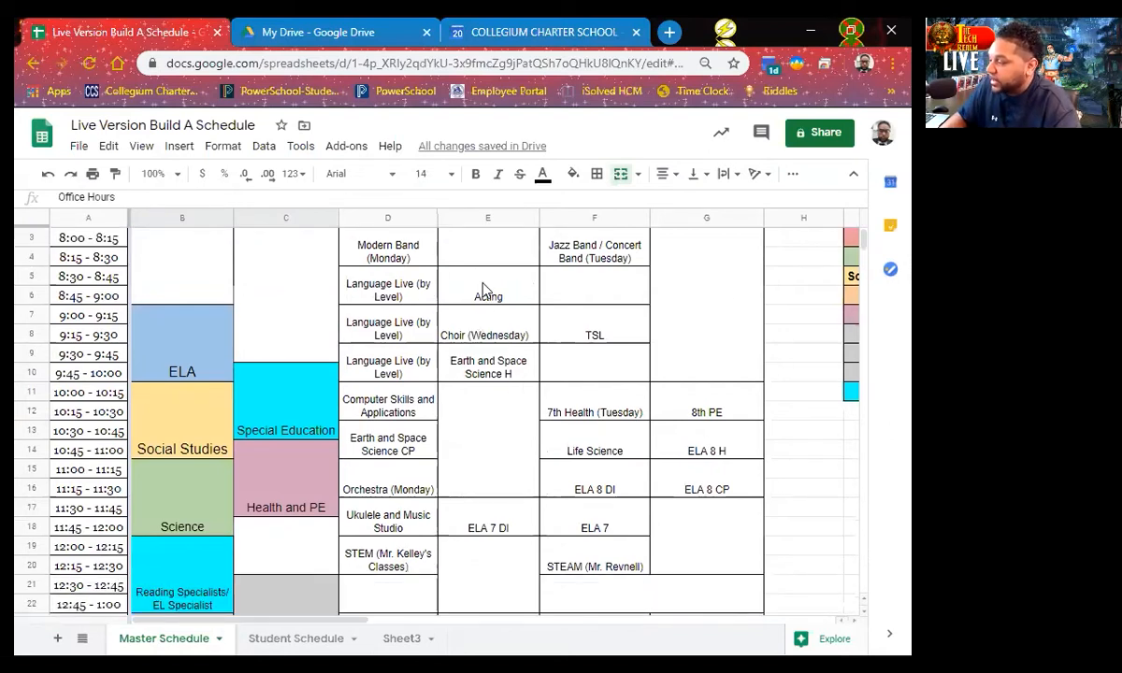
left_click(484, 292)
scroll(257, 393, "down", 3)
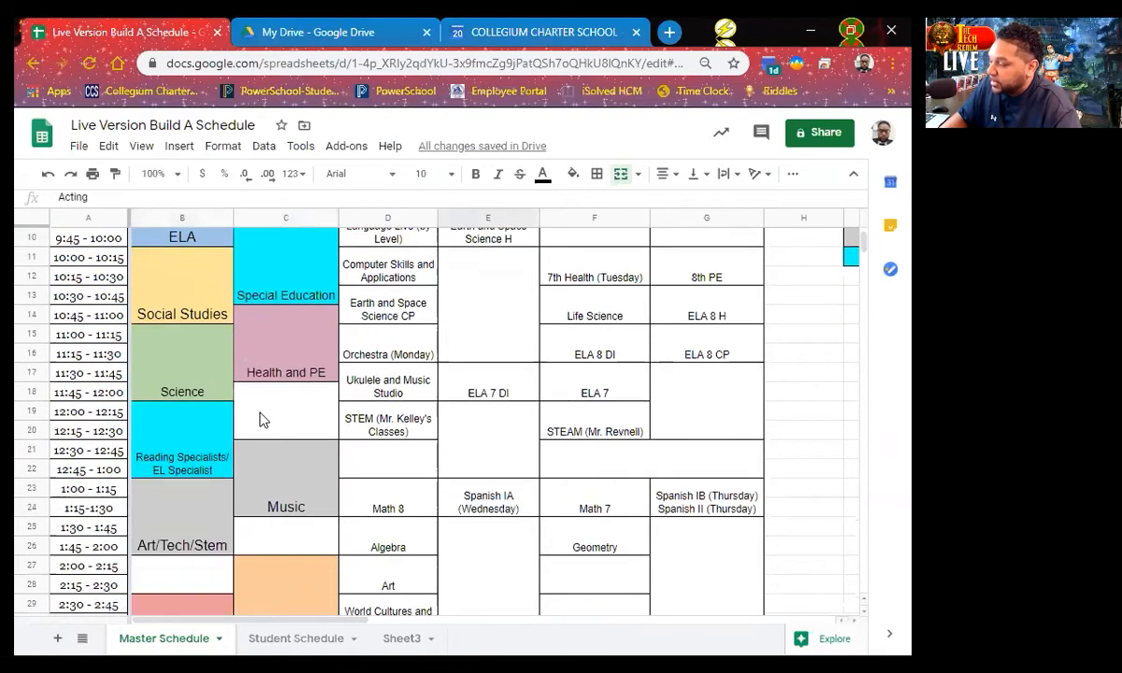
scroll(505, 374, "up", 2)
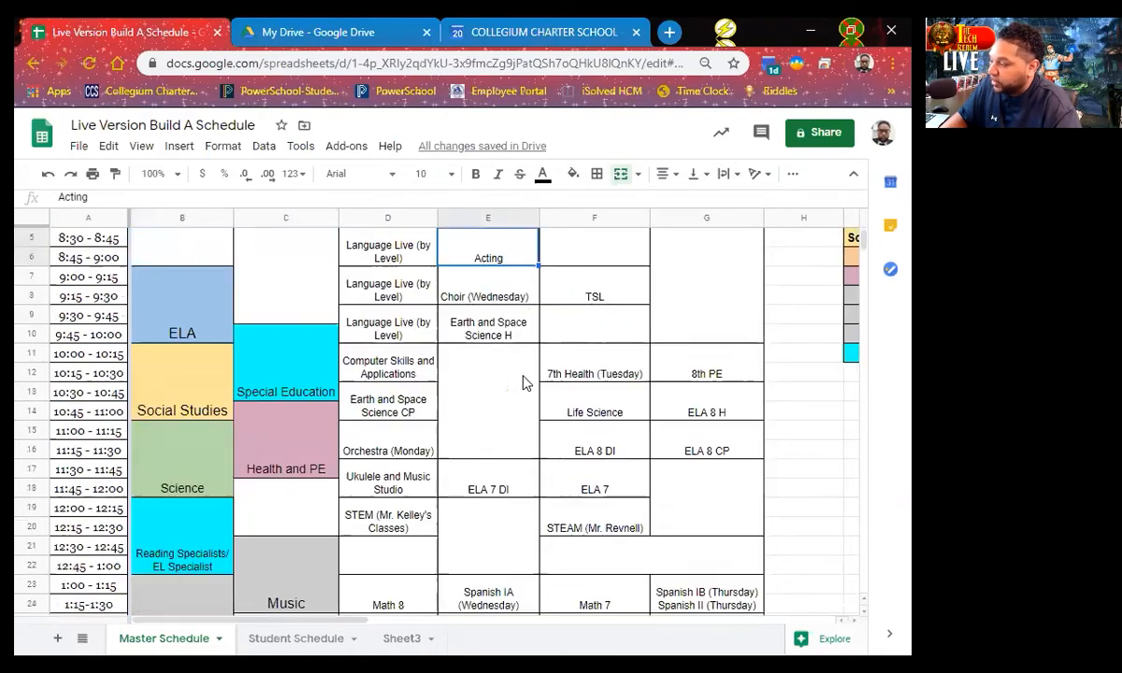
scroll(523, 383, "up", 2)
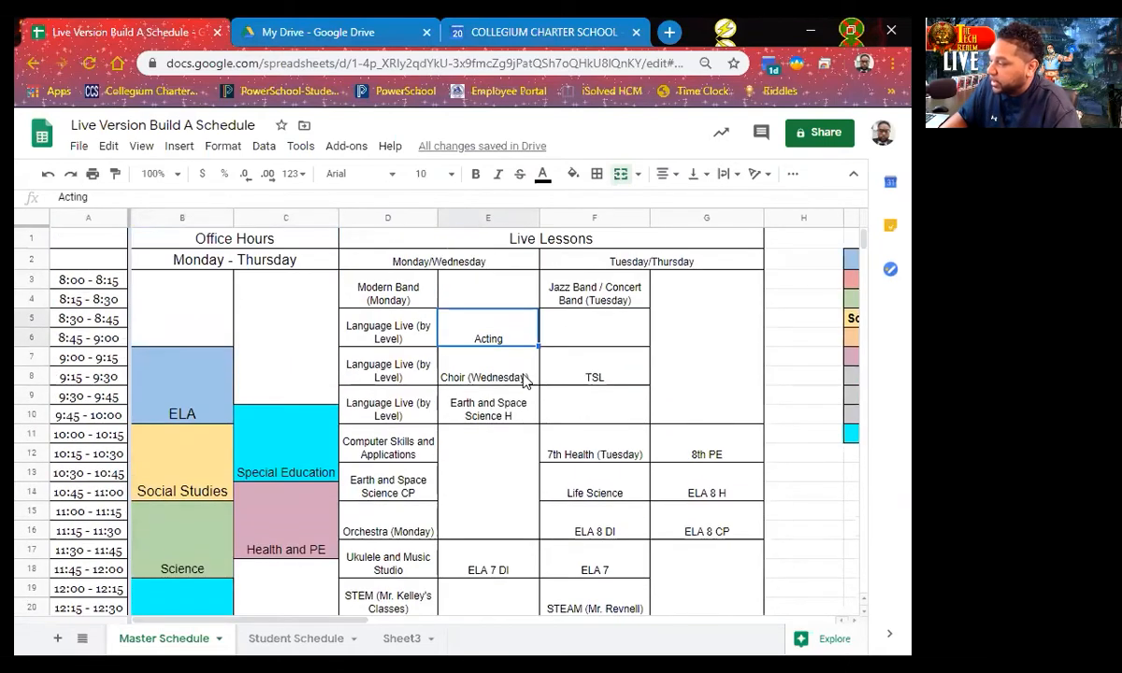
left_click(574, 177)
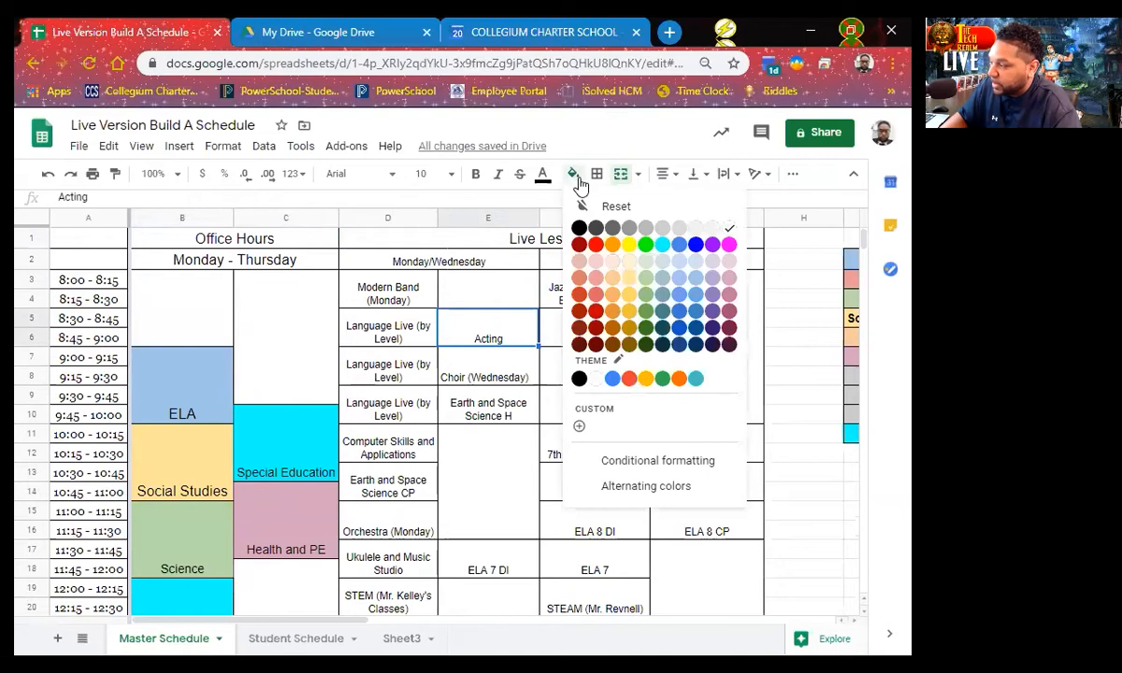
left_click(663, 227)
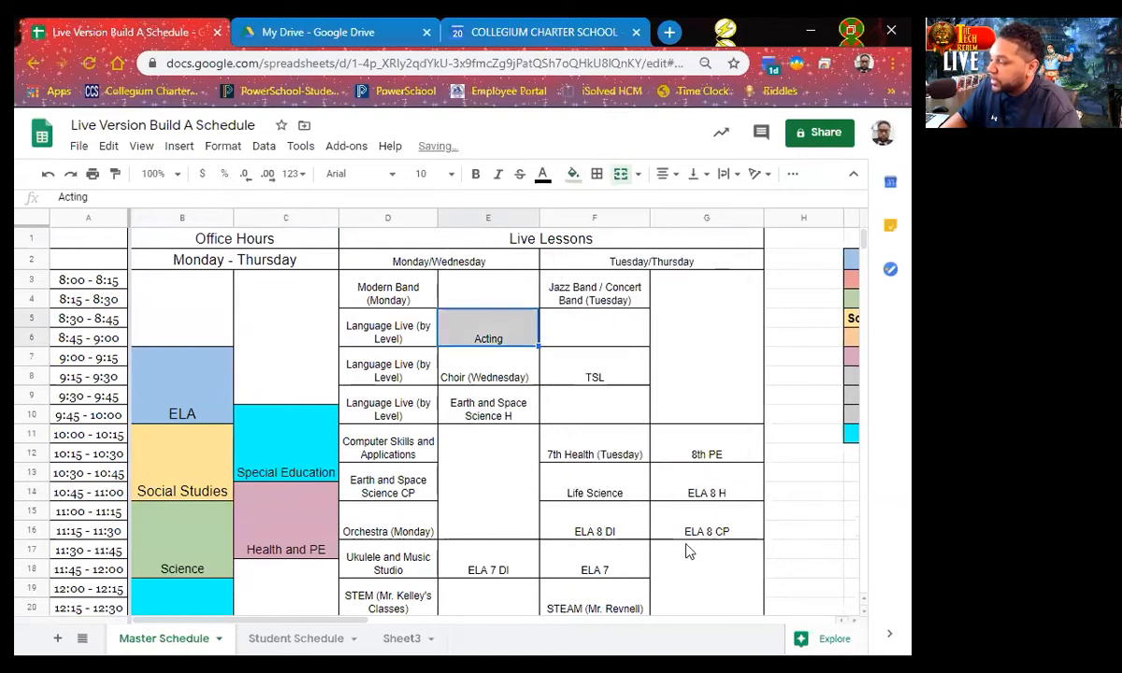
Fill the STEM cell at 12:00 - 12:30 in the Monday/Wednesday live lessons with gray.
scroll(551, 356, "down", 3)
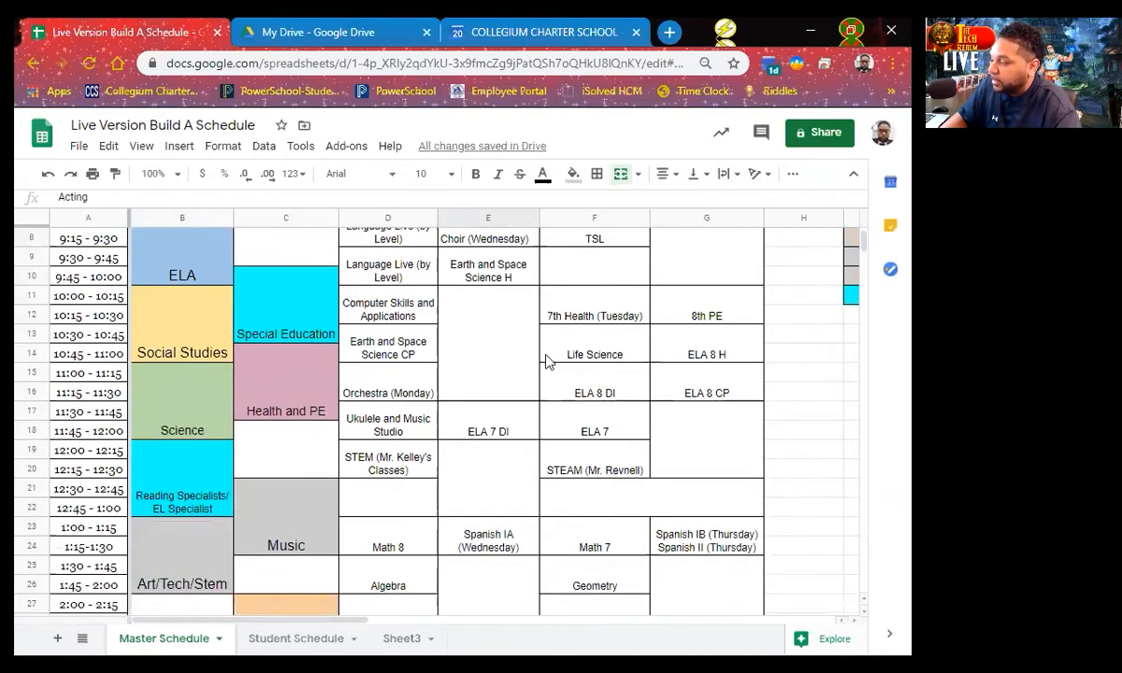
left_click(434, 458)
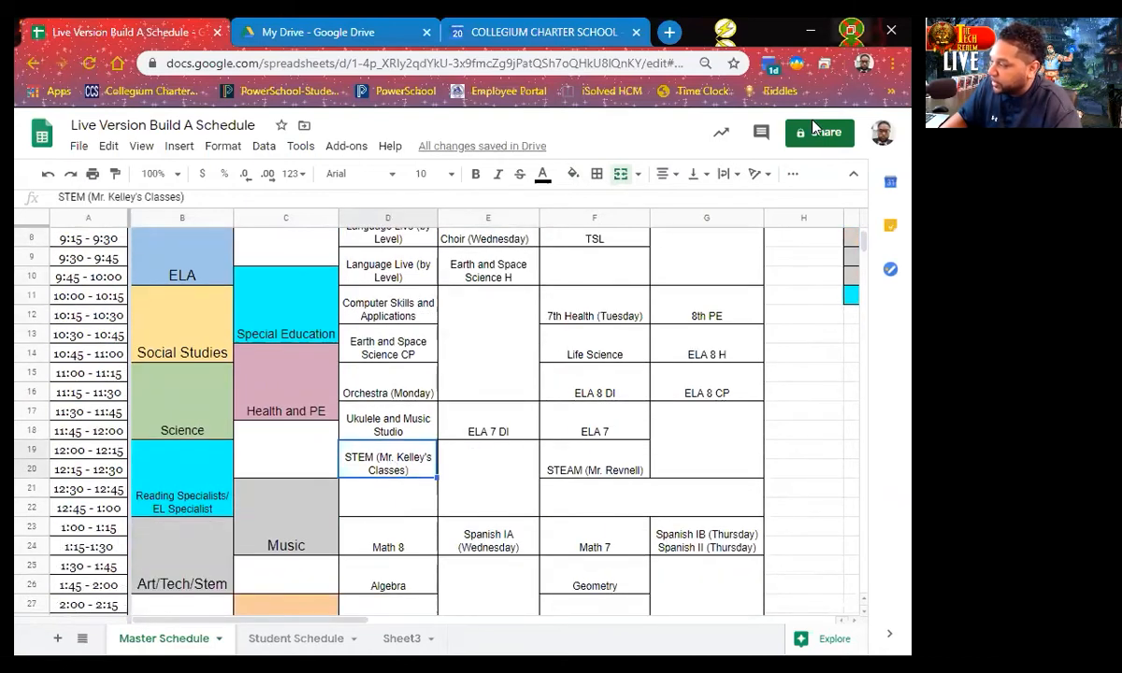
left_click(573, 177)
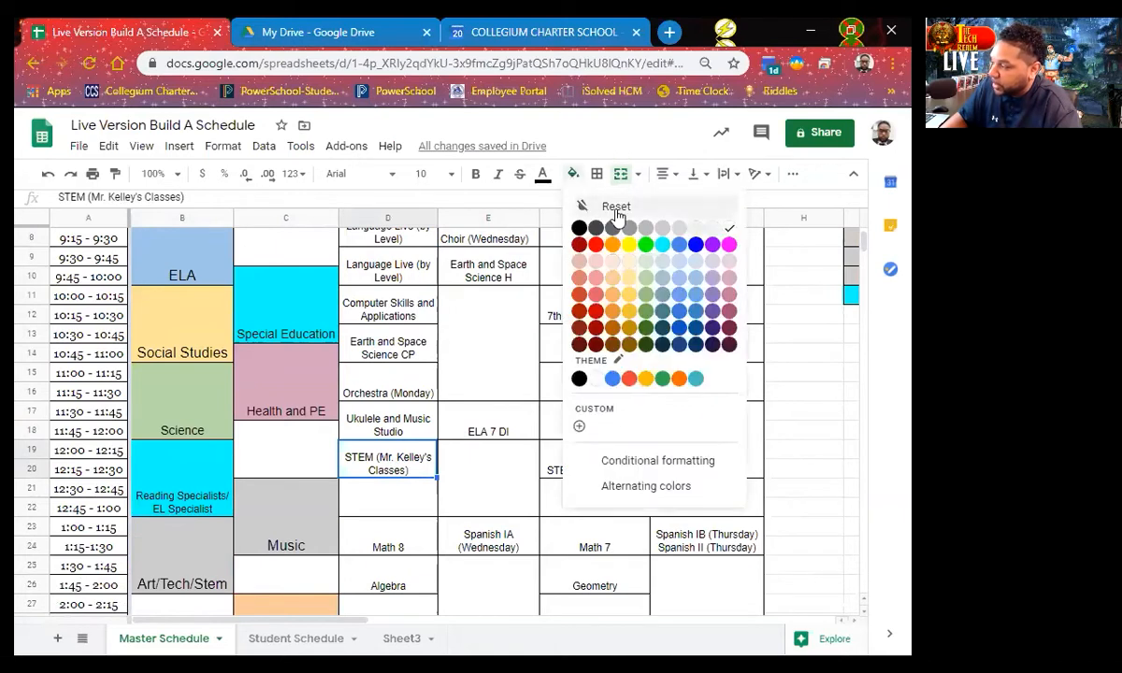
left_click(665, 229)
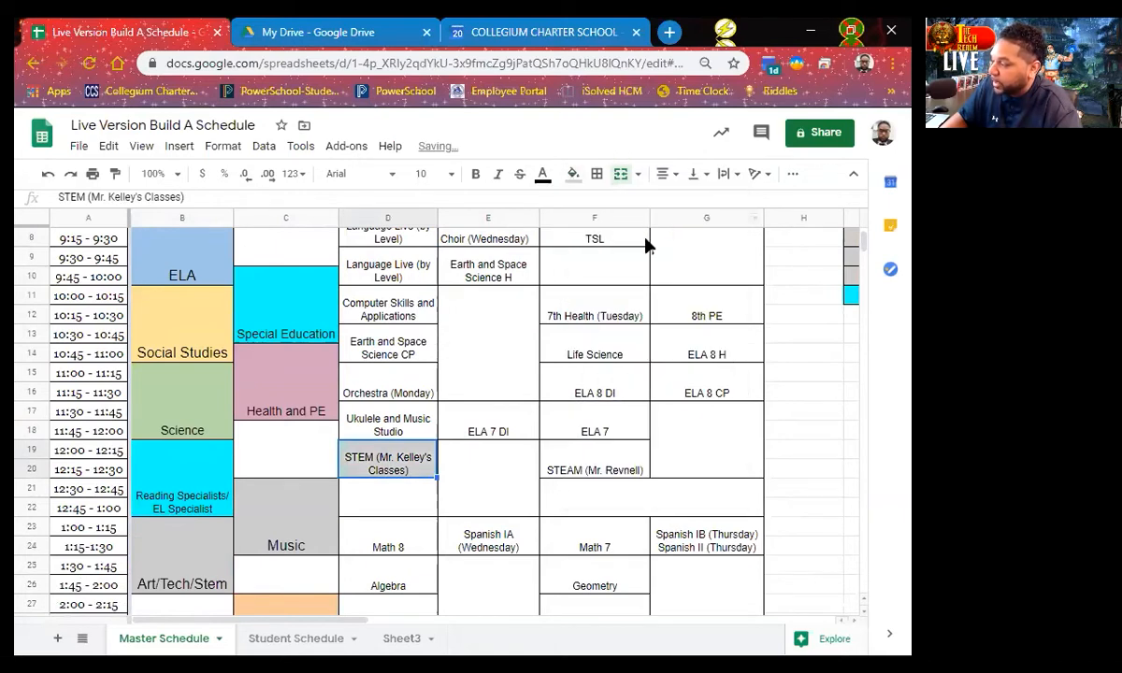
Fill the Spanish IA (Wednesday) cell with the light orange that the color key assigns to Spanish.
scroll(510, 332, "down", 3)
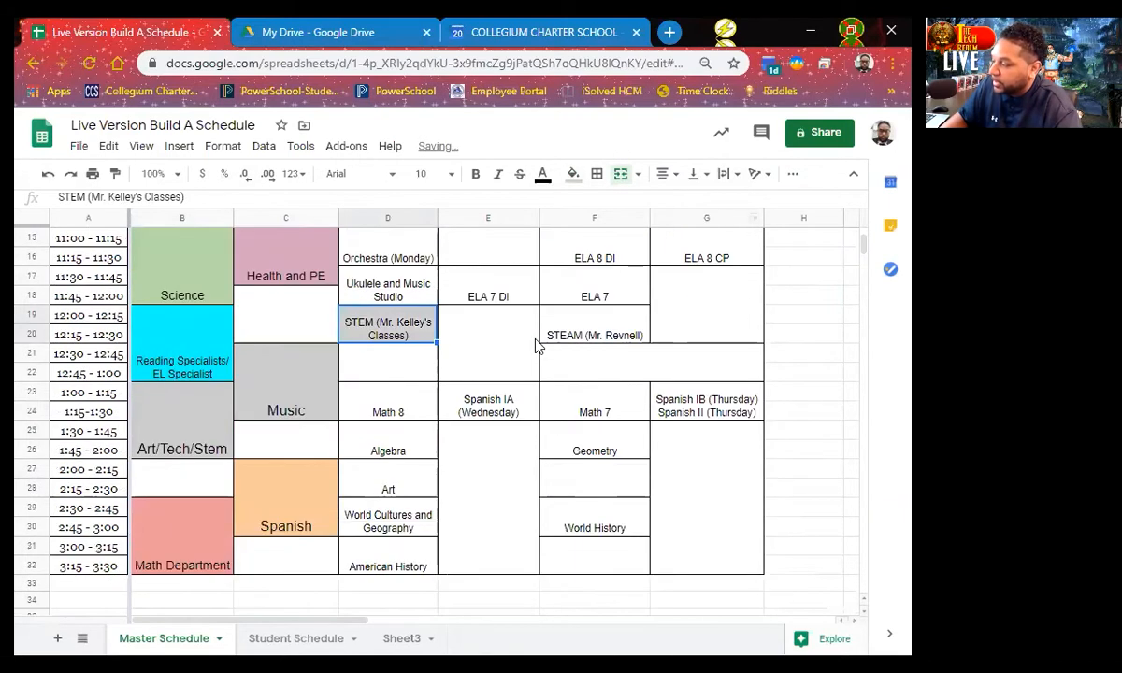
left_click(503, 408)
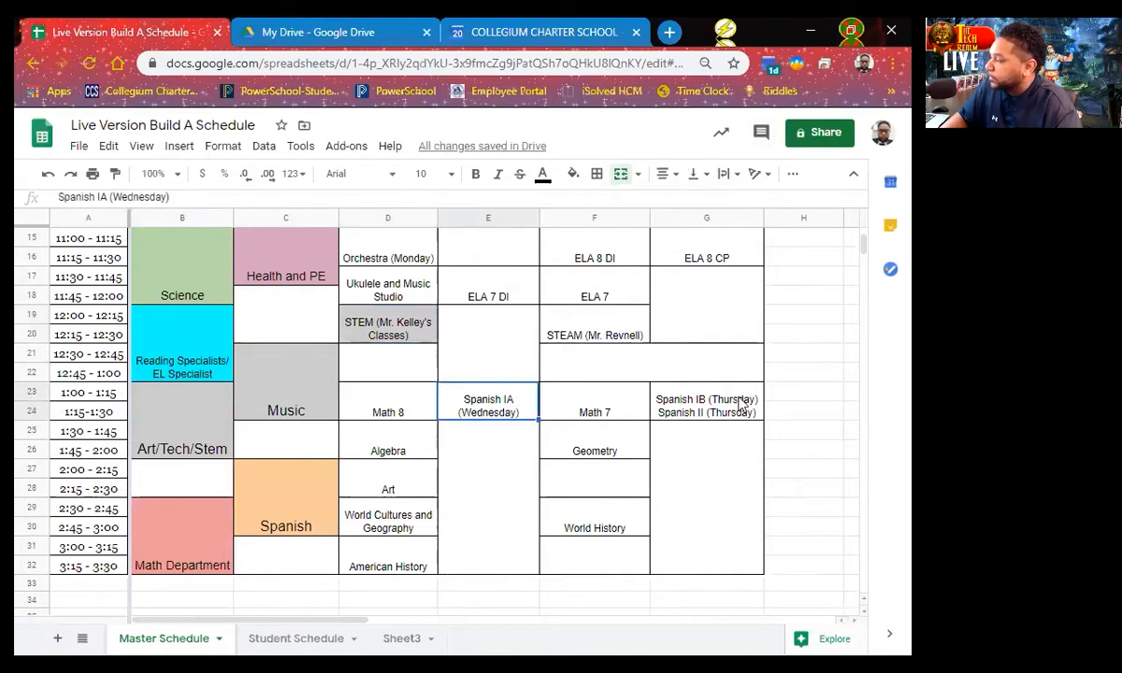
scroll(713, 425, "up", 5)
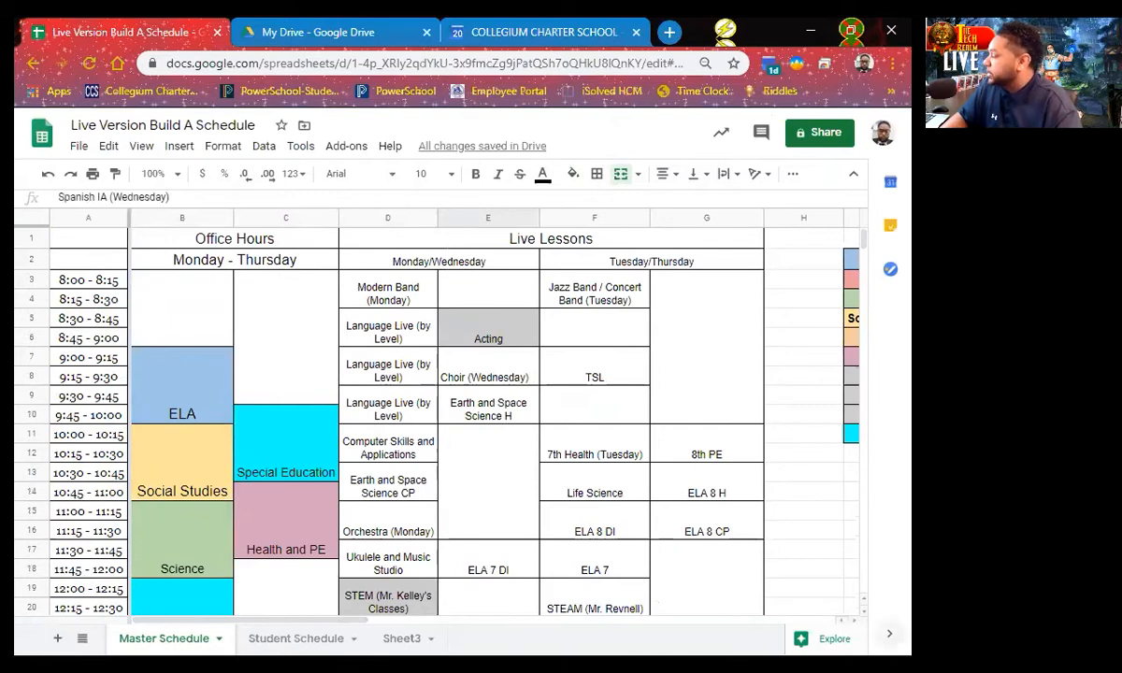
left_click(854, 620)
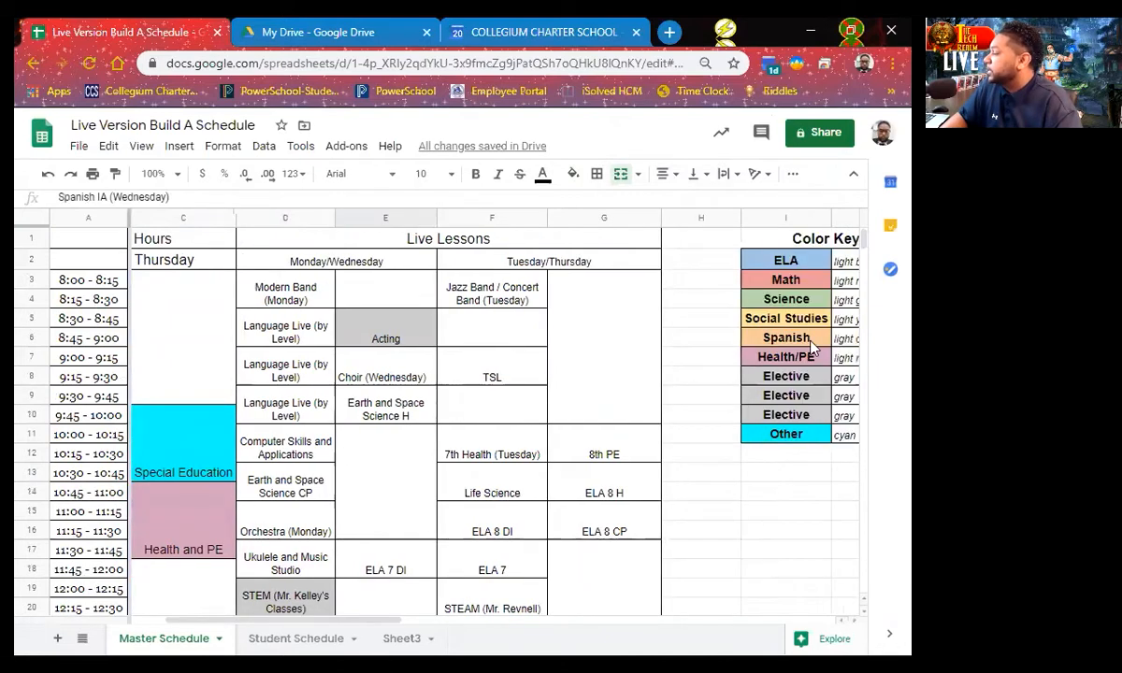
scroll(521, 440, "down", 3)
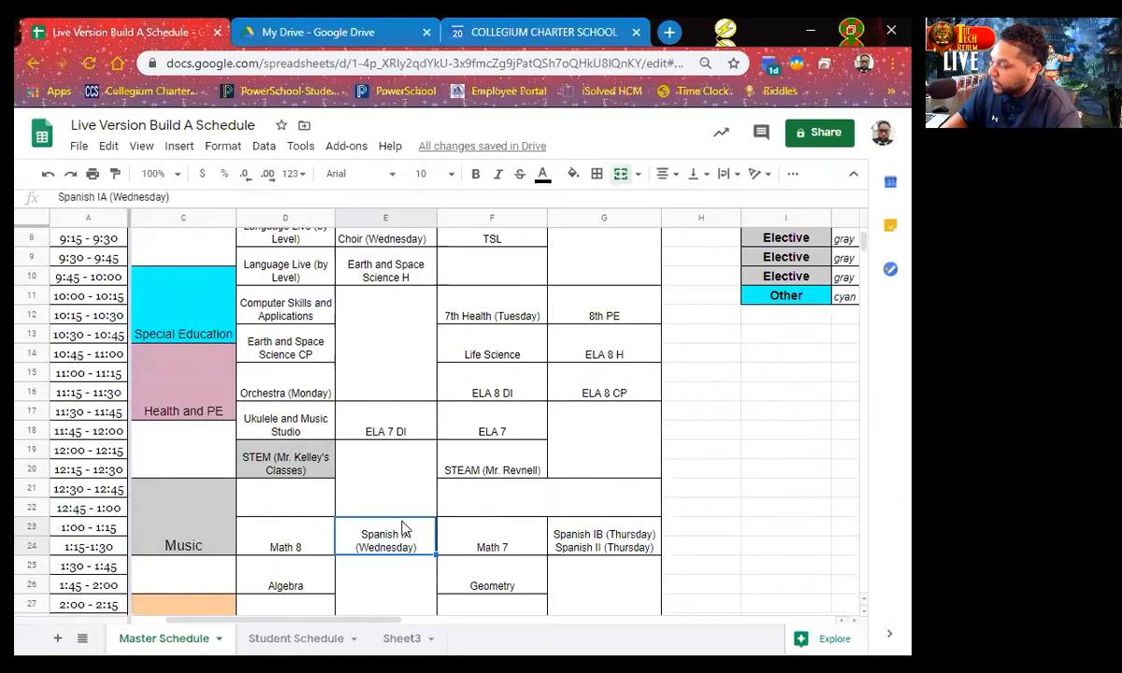
left_click(573, 174)
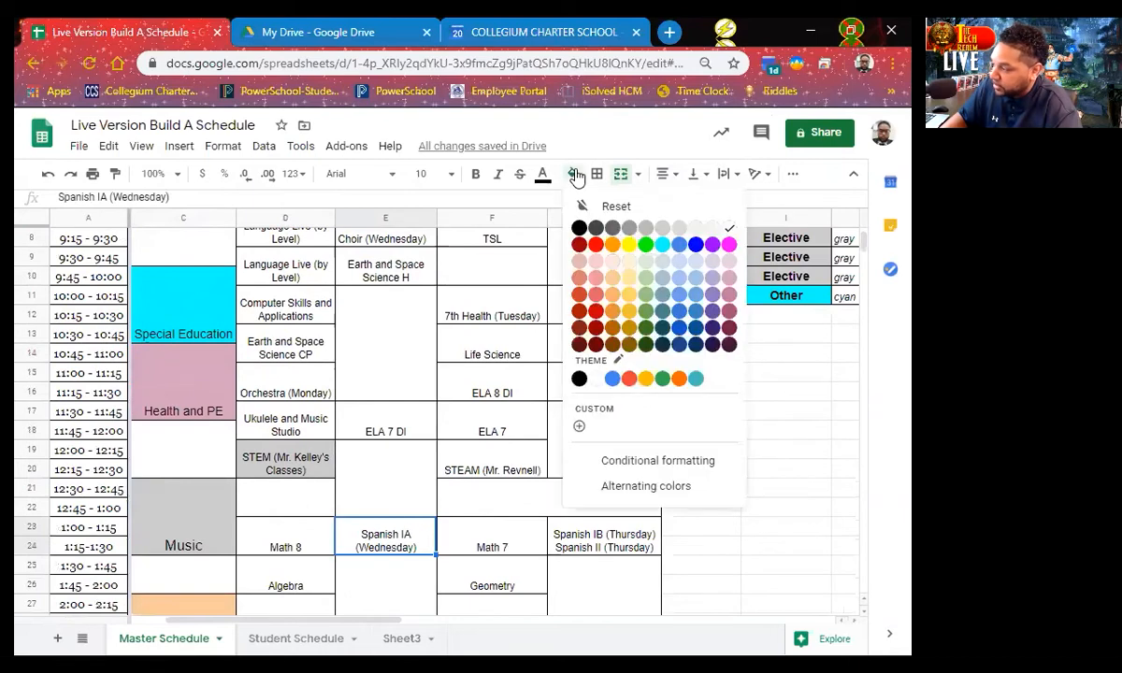
left_click(612, 278)
Review the Master Schedule's live lessons, including the color-filled classes, from the first to the last time slot.
scroll(325, 400, "down", 3)
scroll(393, 355, "up", 3)
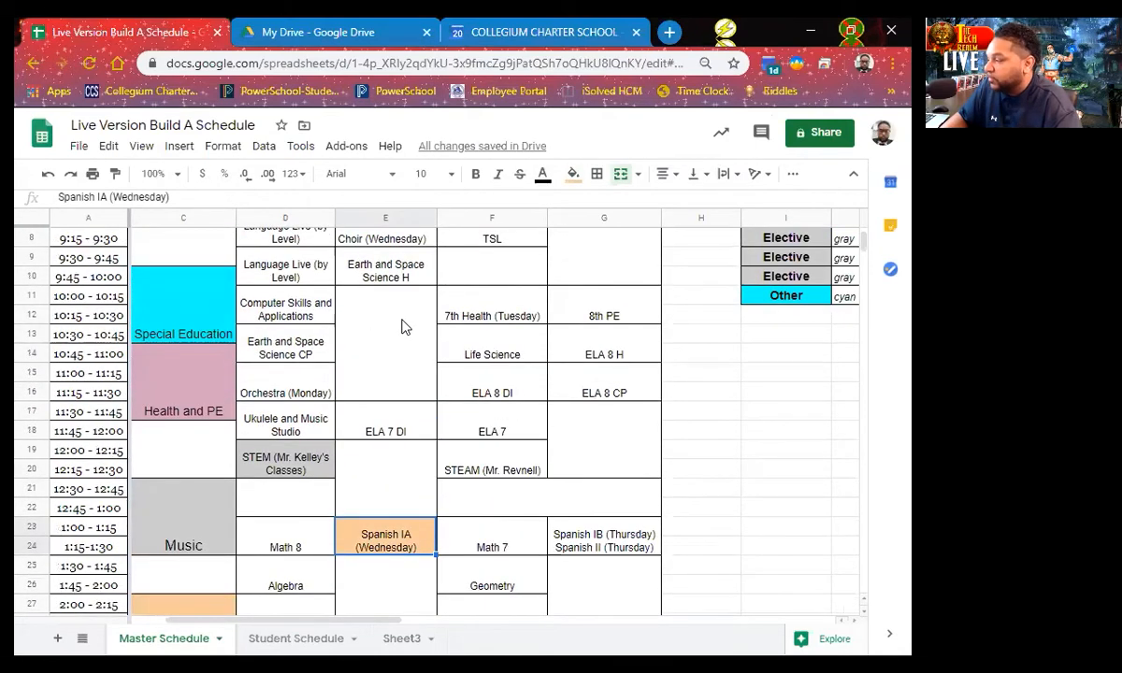
scroll(402, 326, "up", 2)
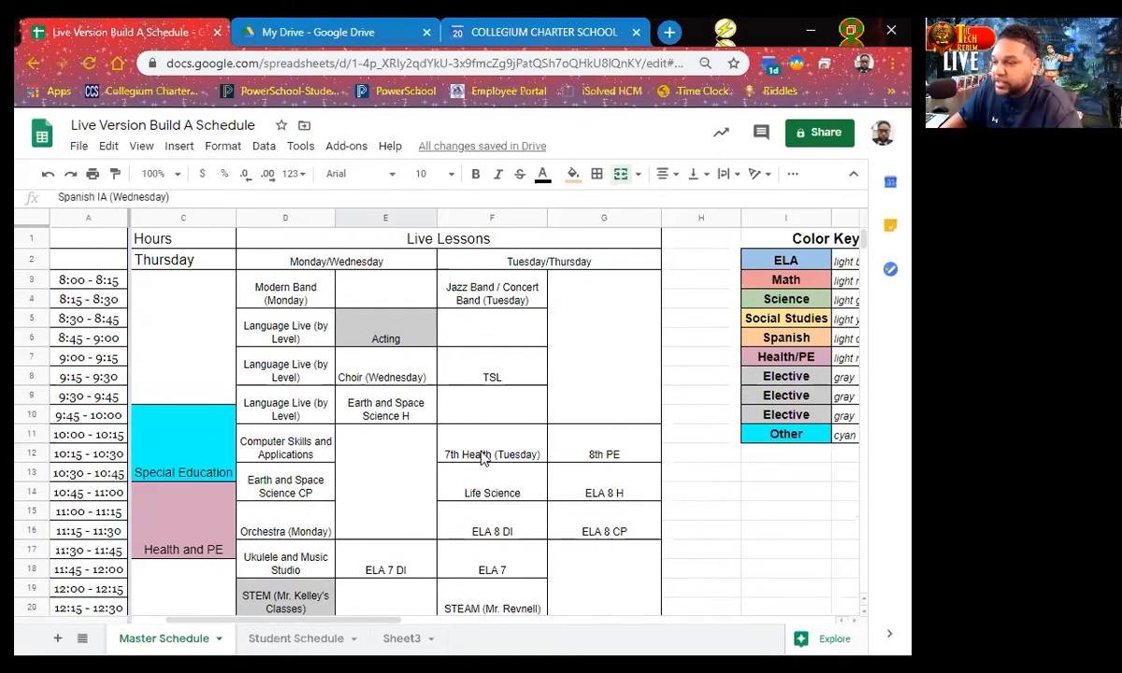
scroll(481, 456, "down", 7)
scroll(468, 446, "up", 7)
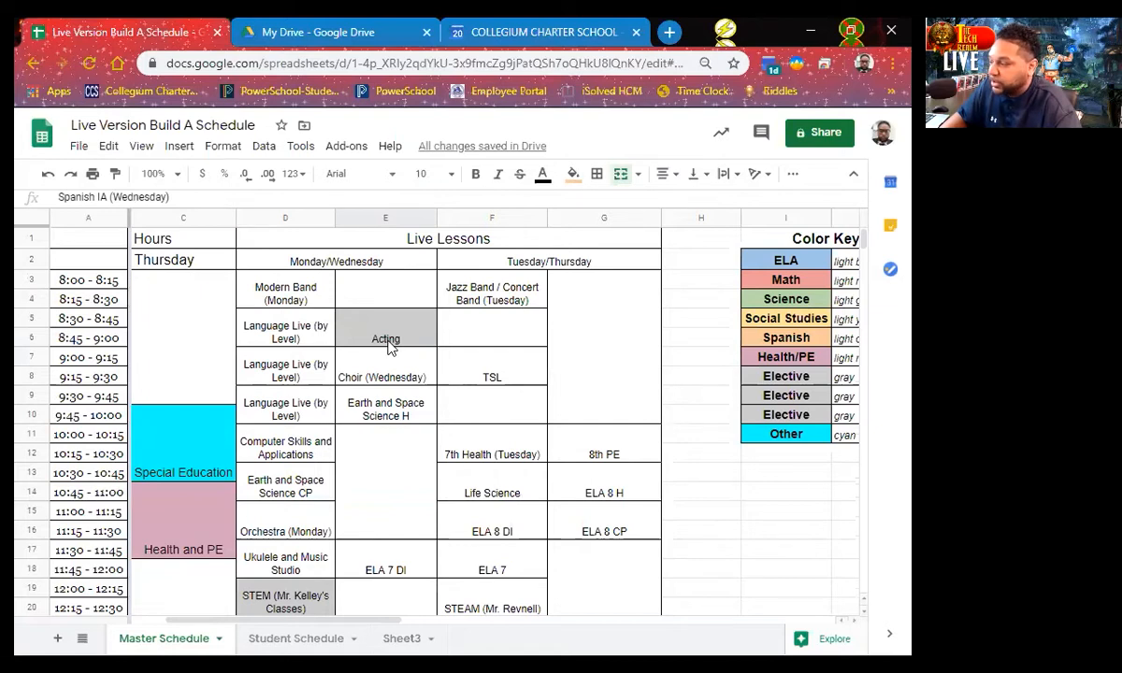
scroll(389, 346, "down", 3)
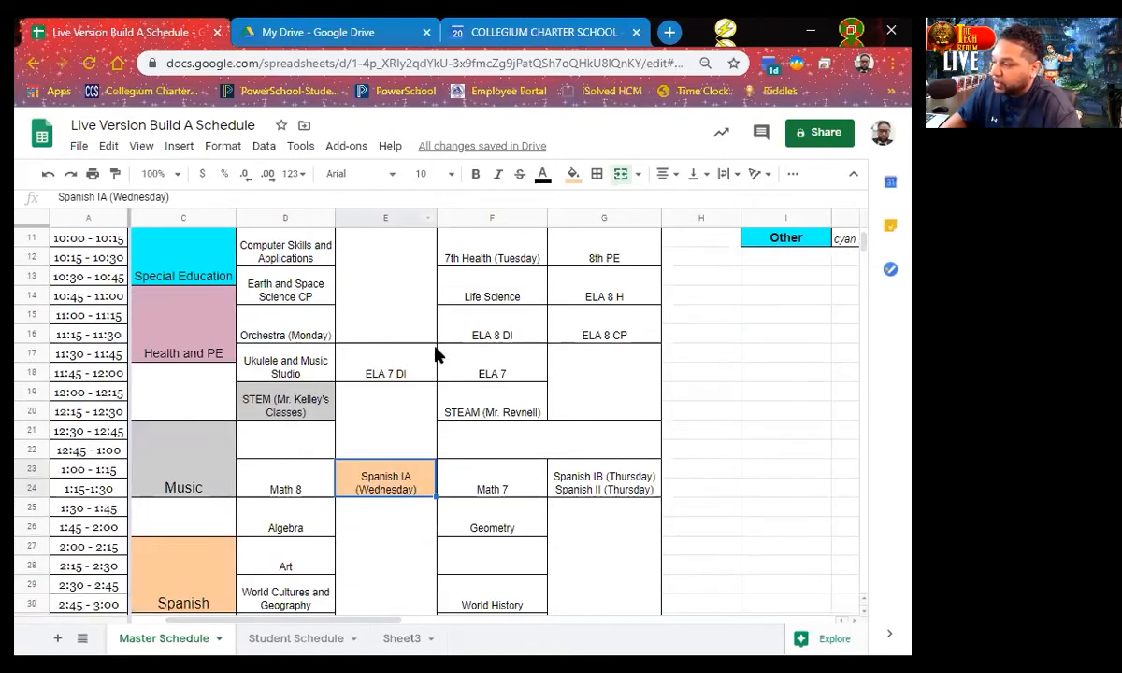
scroll(436, 353, "up", 3)
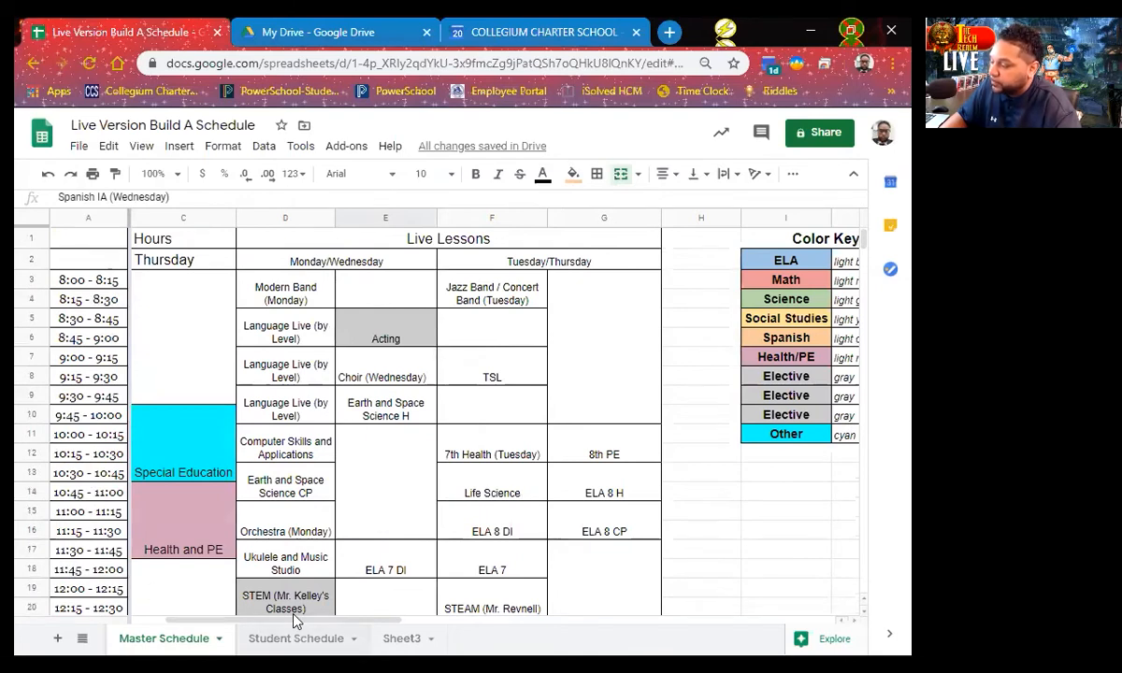
Examine the ELA row's course, teacher and live lesson fields on the Student Schedule sheet and in the completed example on Sheet3.
left_click(296, 638)
scroll(434, 467, "up", 1)
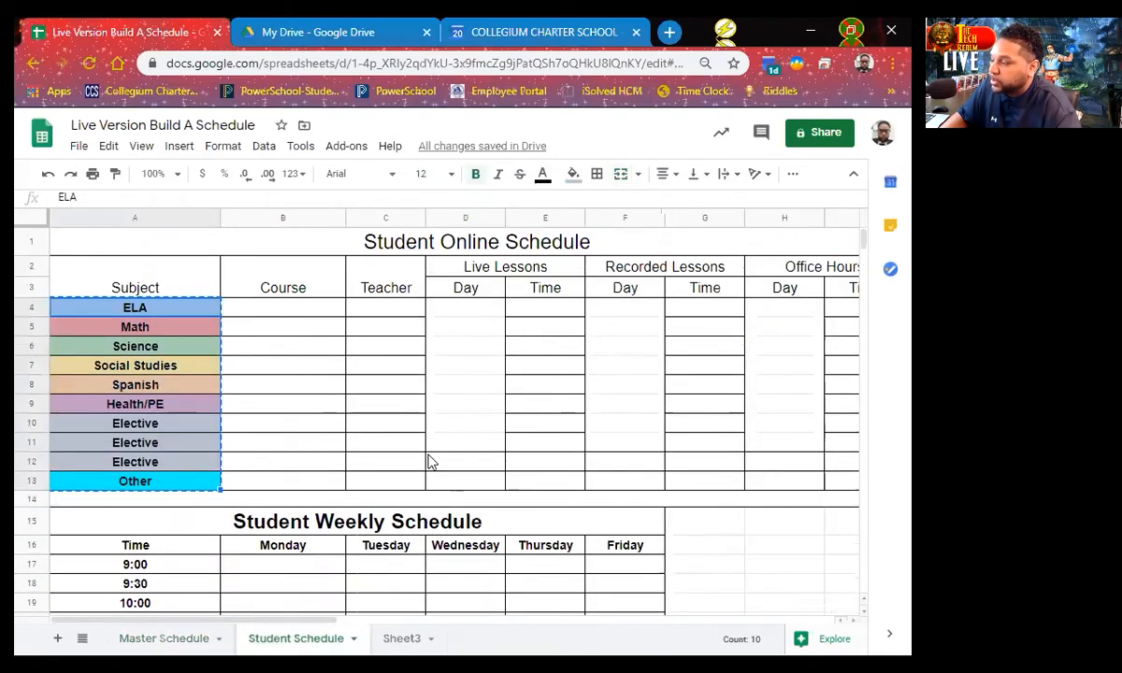
left_click(265, 315)
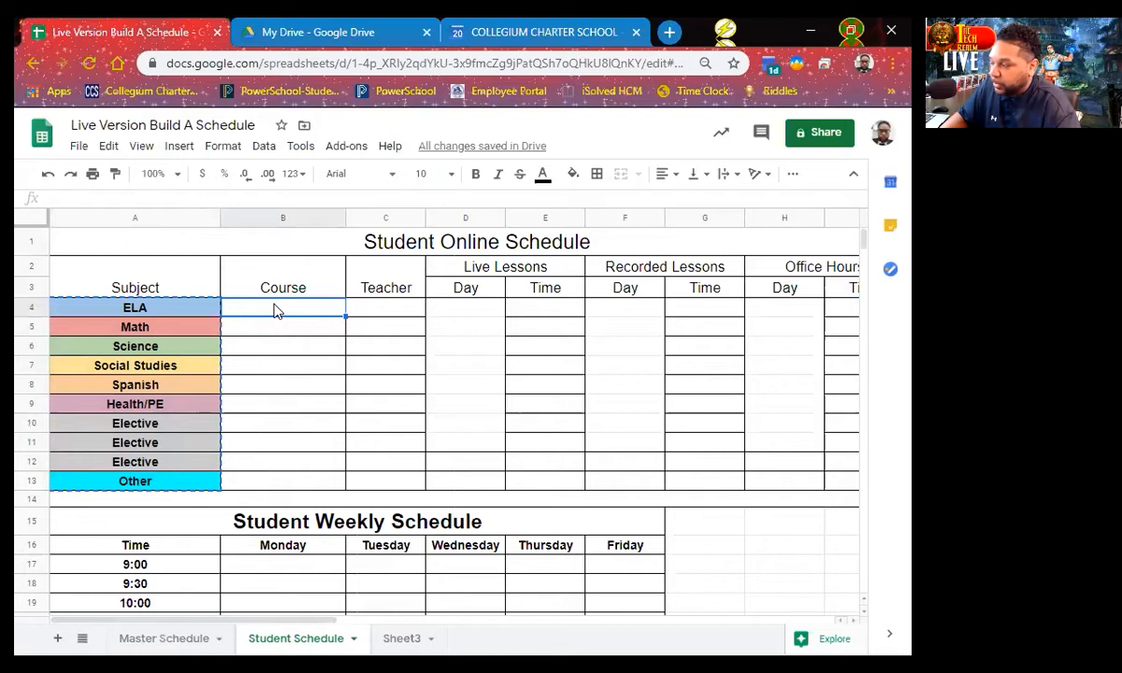
left_click(368, 316)
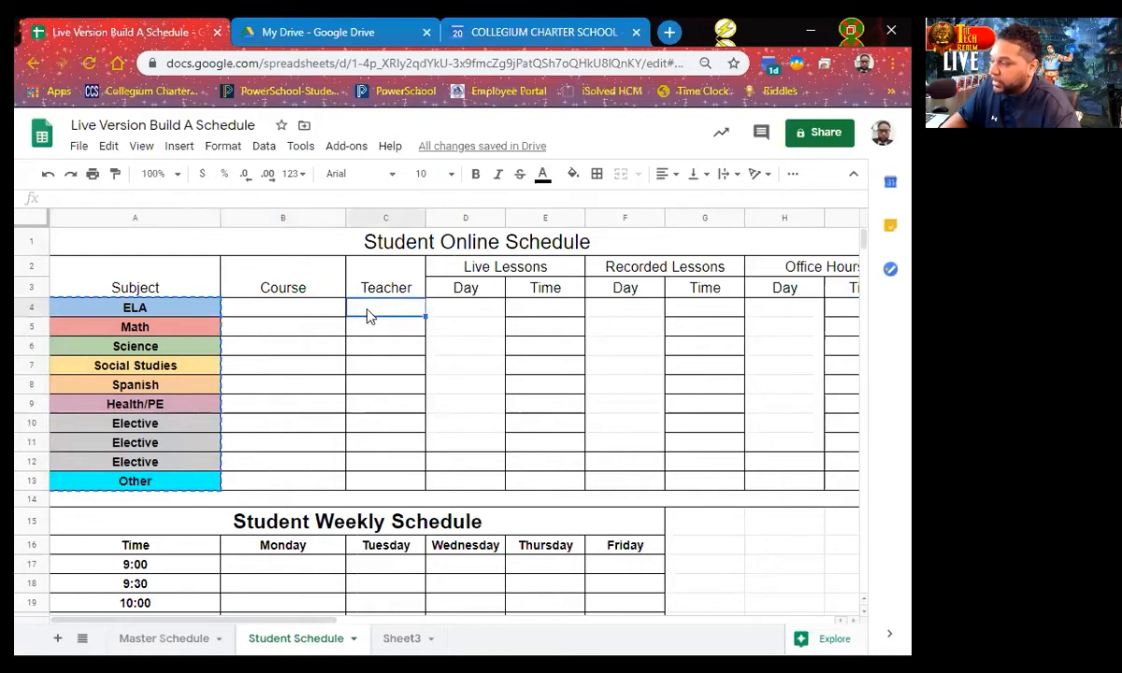
left_click(449, 314)
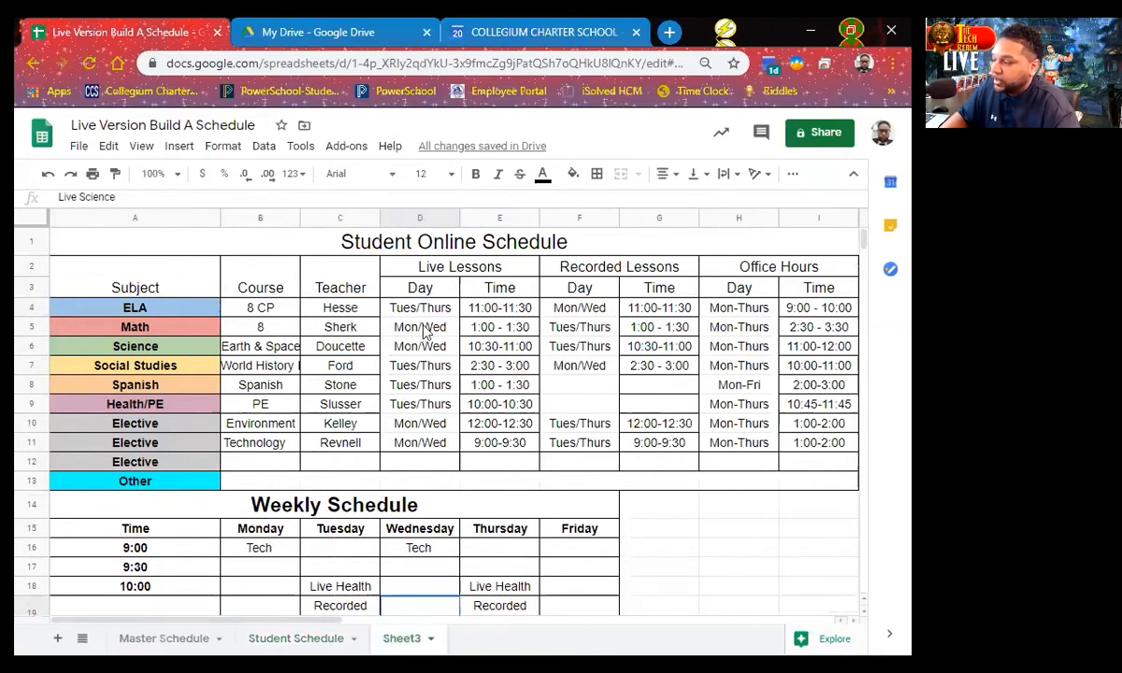
left_click(262, 311)
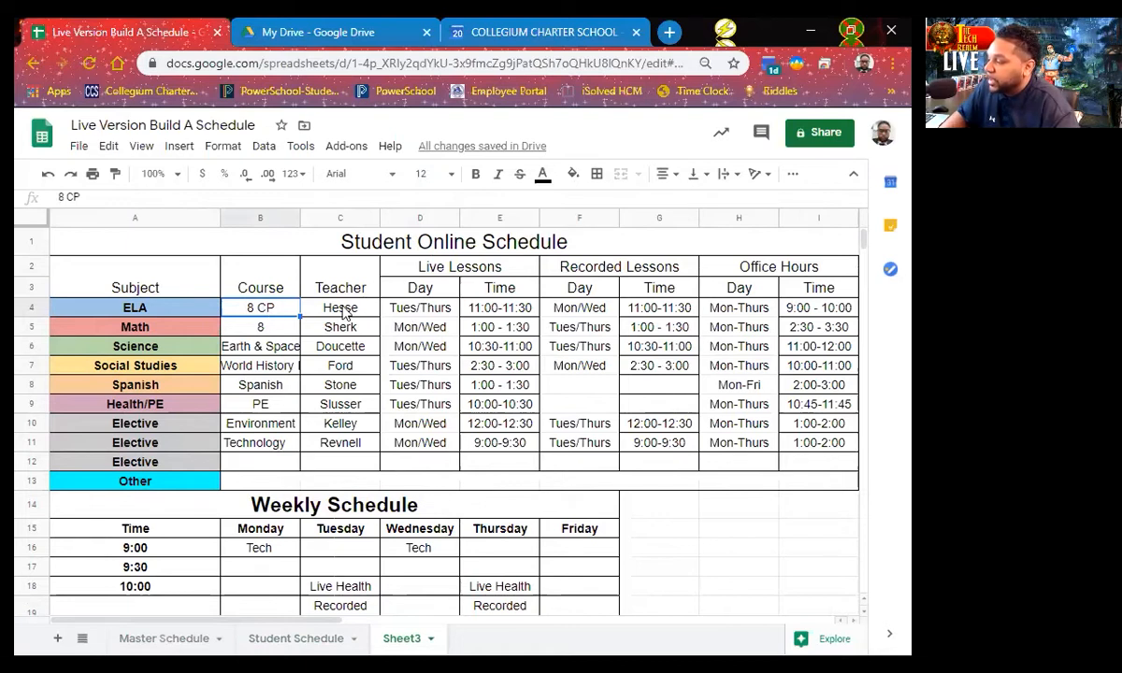
Examine the ELA live lesson day and time on Sheet3 and the matching Live ELA entries in its Weekly Schedule.
left_click(407, 314)
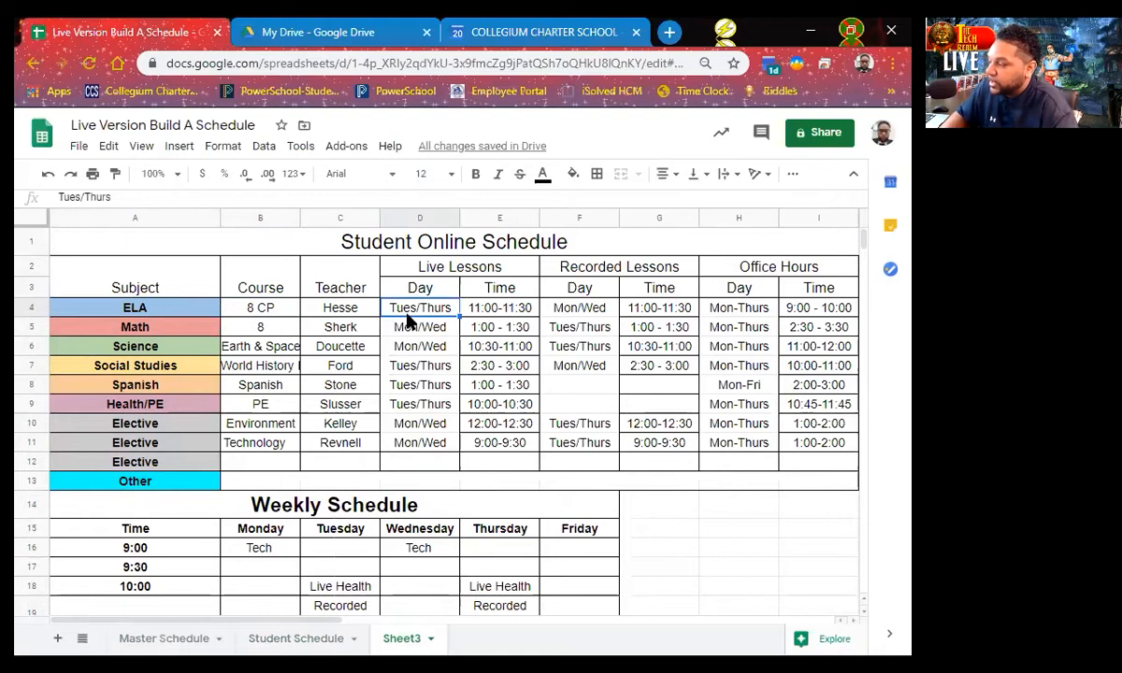
left_click(491, 312)
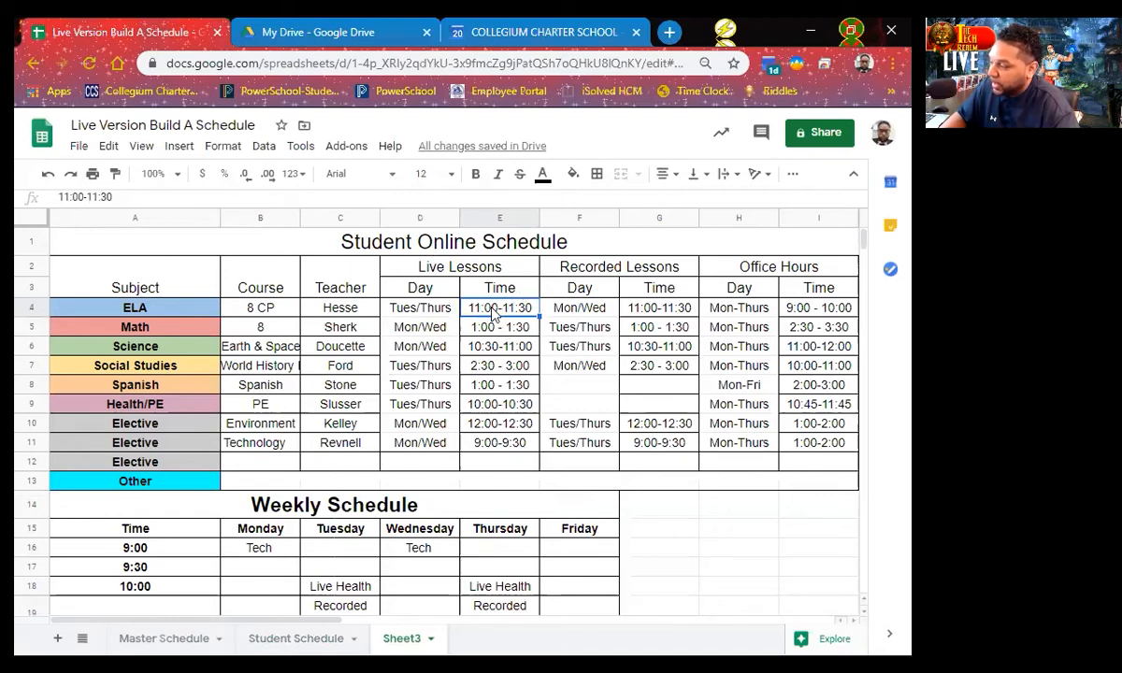
scroll(493, 314, "down", 5)
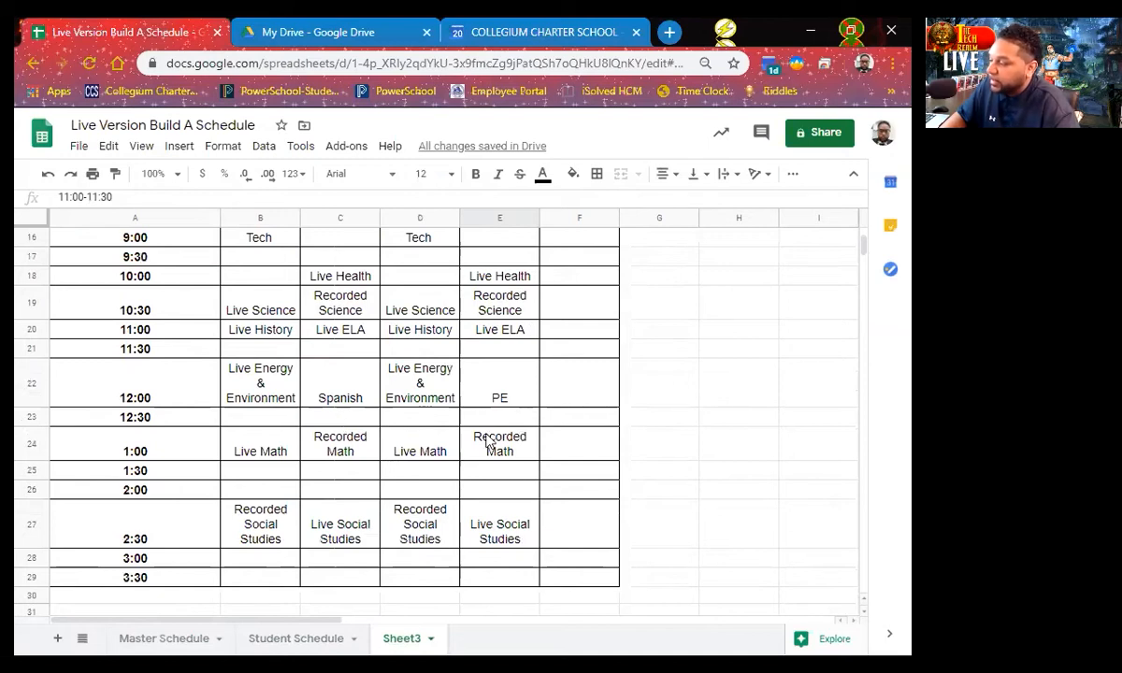
scroll(488, 441, "up", 1)
left_click(341, 435)
scroll(356, 276, "up", 3)
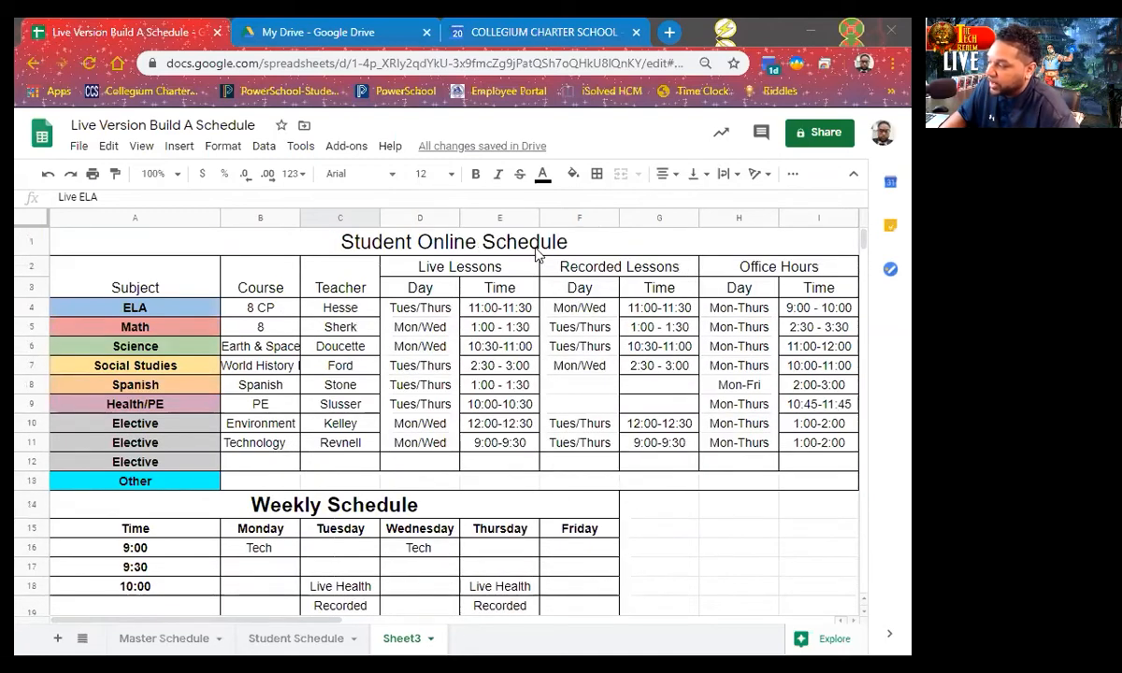
scroll(421, 366, "down", 3)
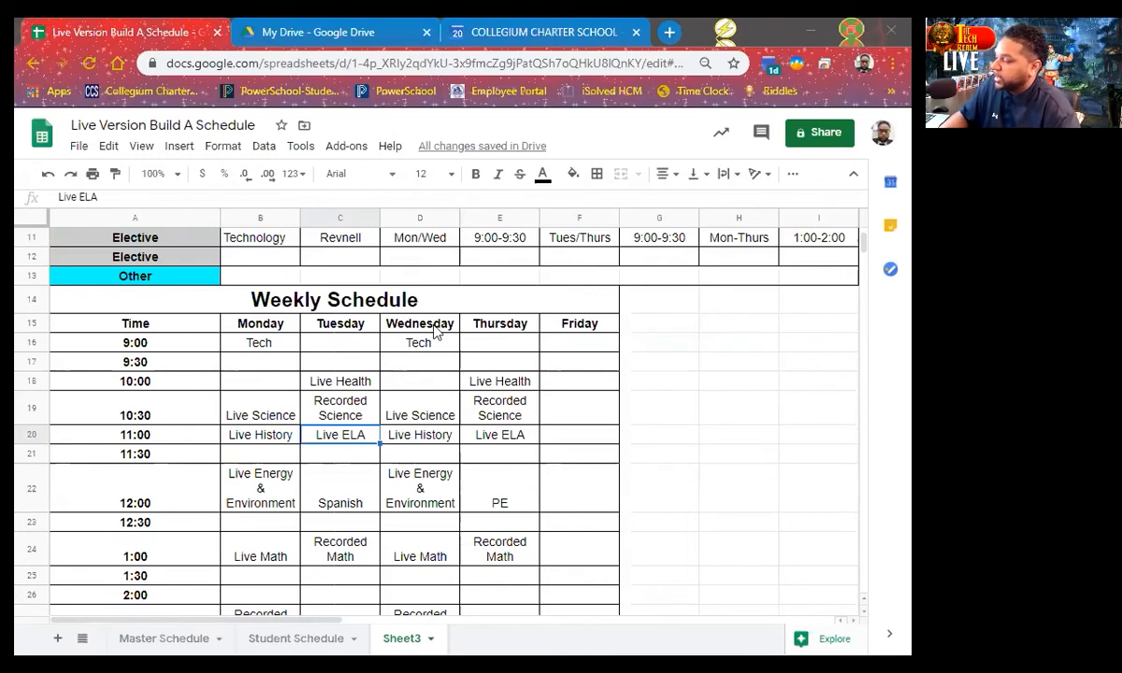
scroll(224, 381, "down", 2)
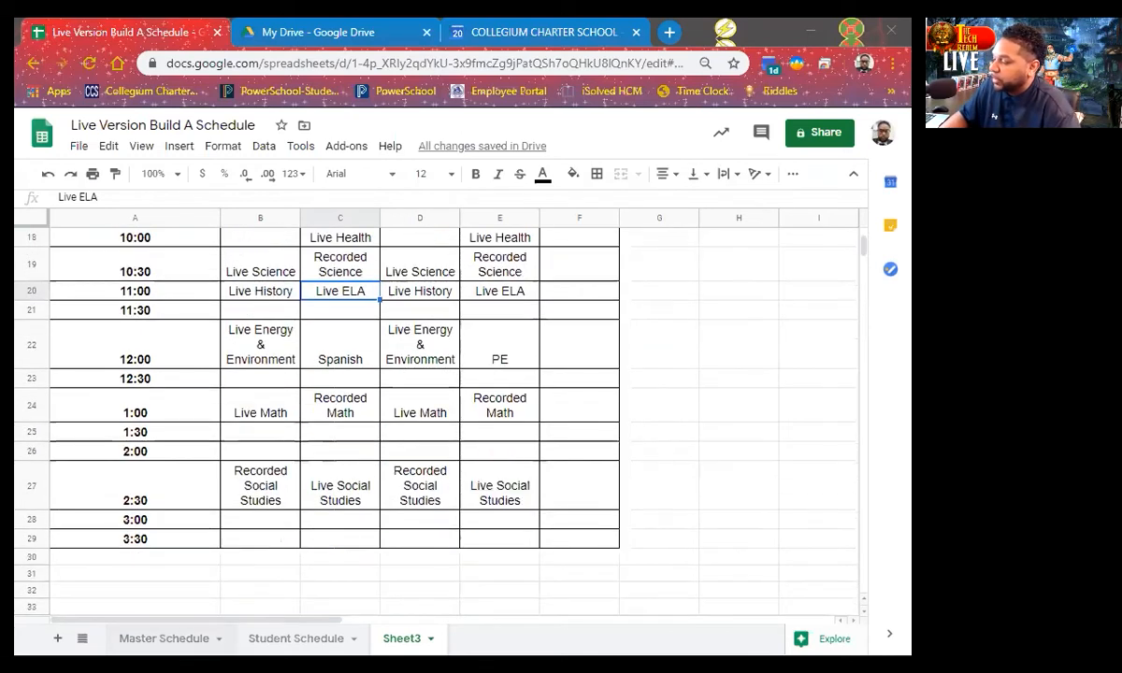
Compare the Master Schedule and the blank Student Schedule with the completed schedule example on Sheet3.
left_click(170, 639)
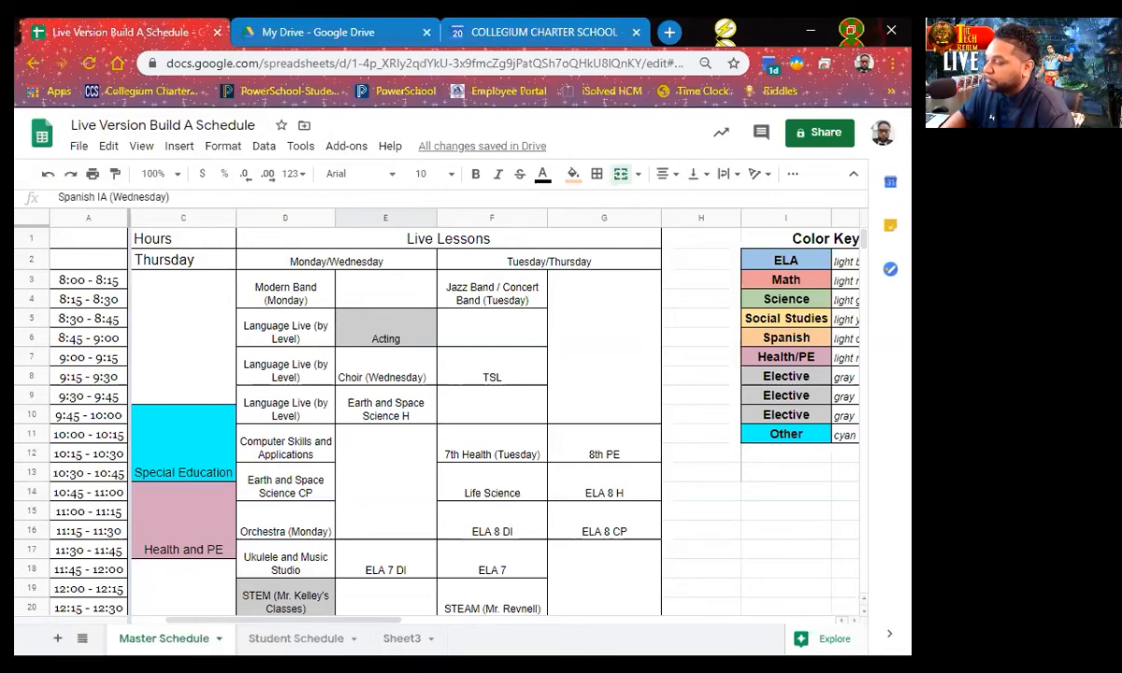
left_click(295, 638)
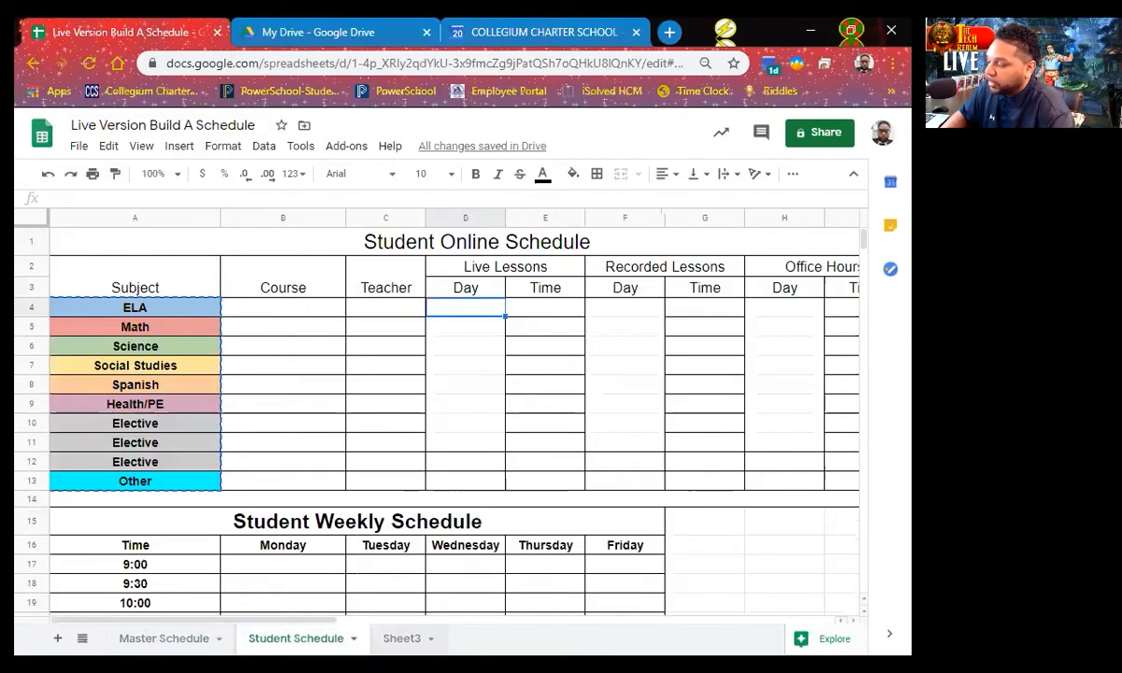
left_click(401, 638)
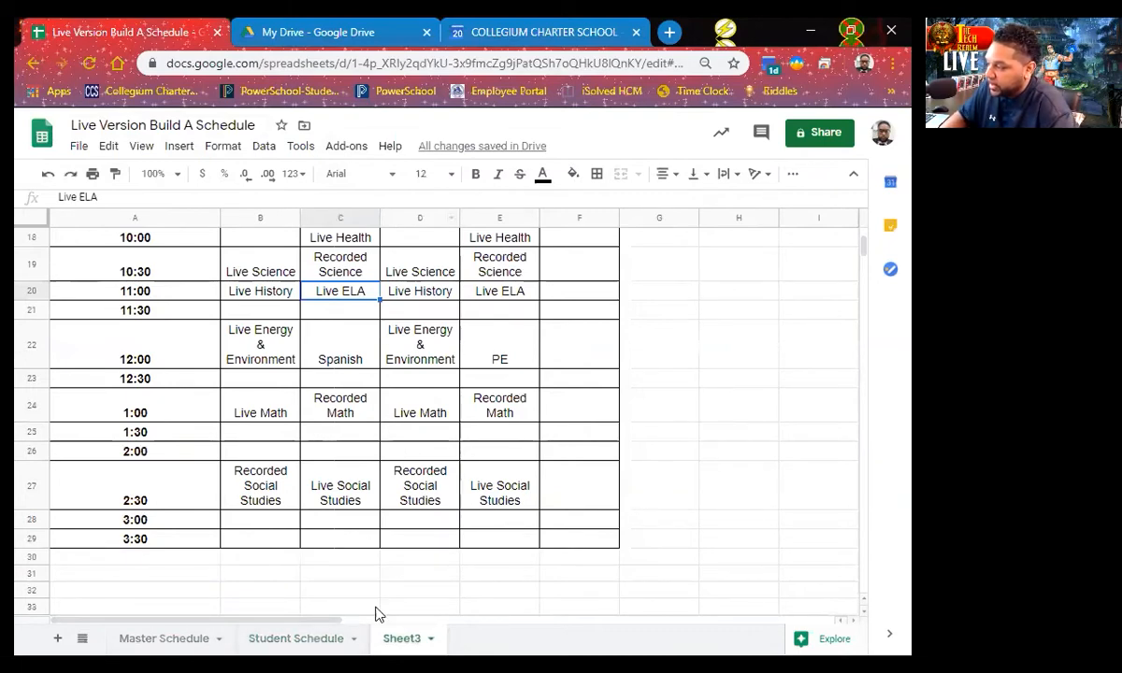
scroll(308, 280, "up", 8)
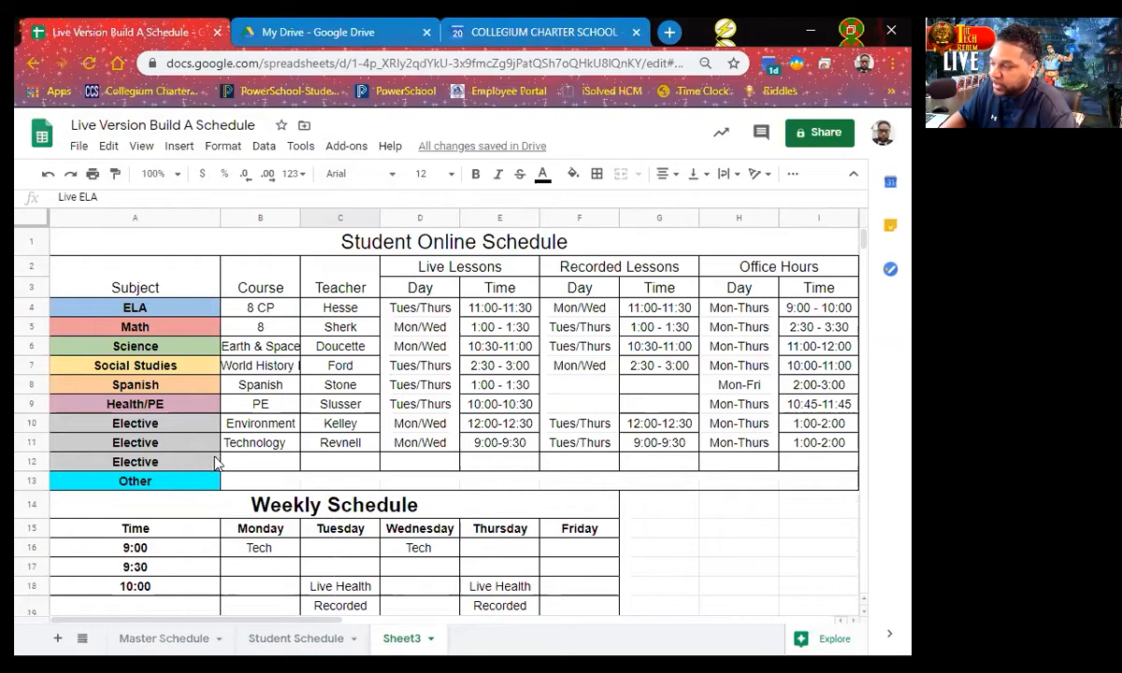
scroll(238, 345, "down", 2)
scroll(233, 347, "up", 2)
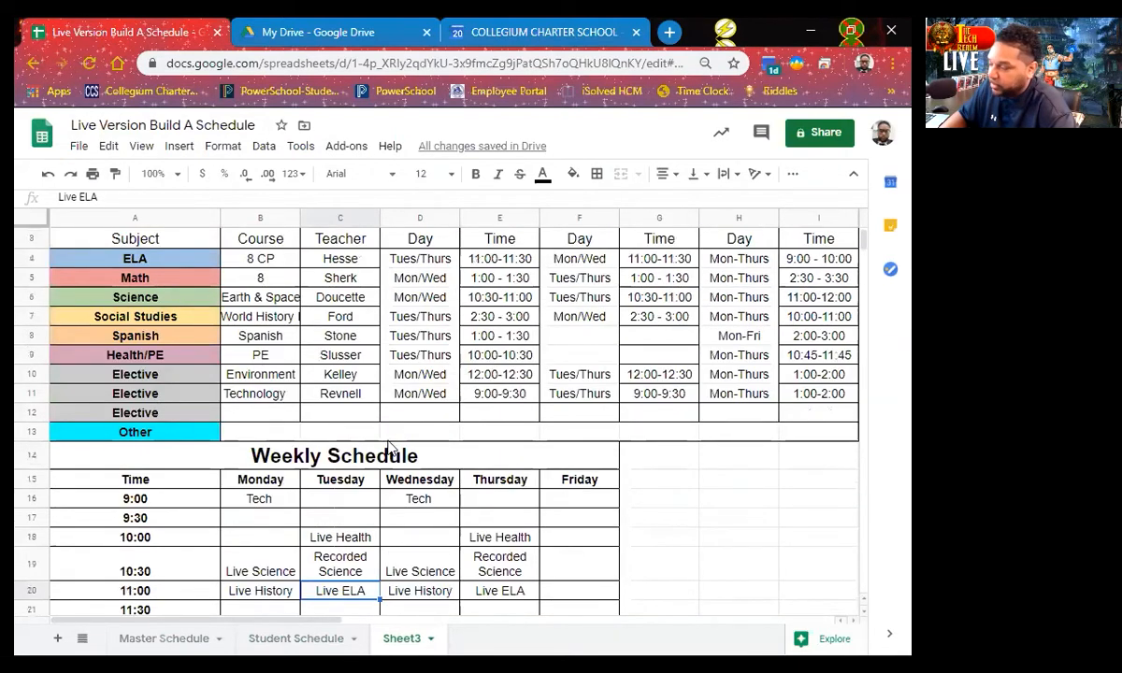
Fill the Tuesday and Thursday Live ELA cells at 11:00 in Sheet3's Weekly Schedule with the light blue used for ELA.
scroll(393, 451, "down", 4)
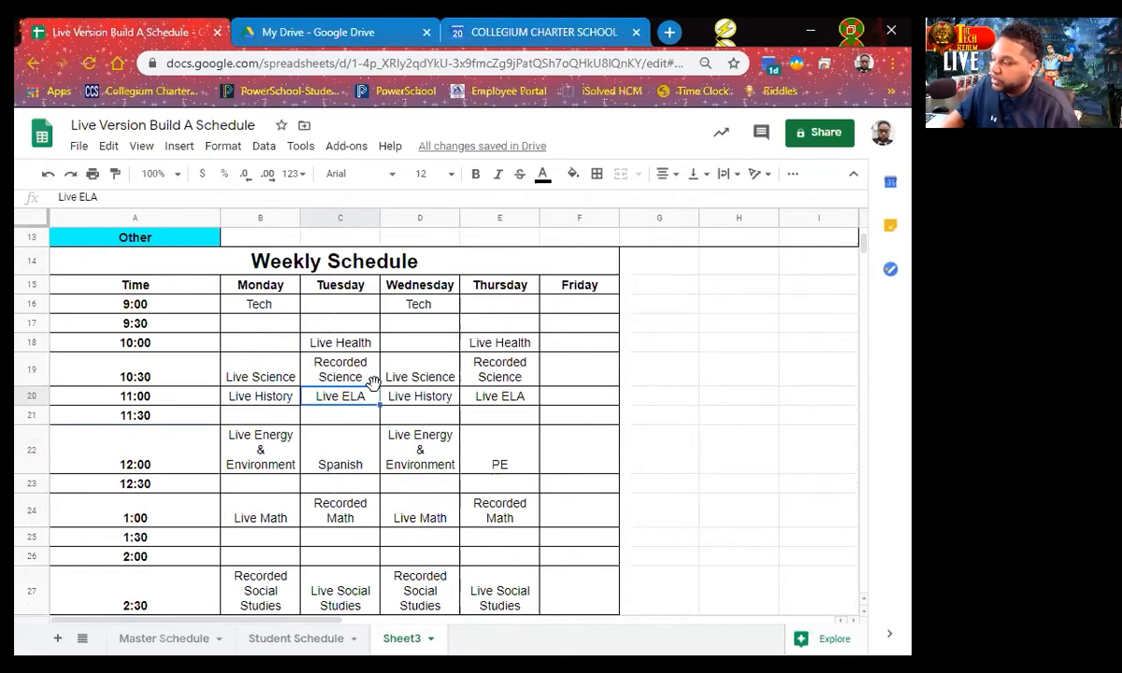
left_click(502, 400, "ctrl")
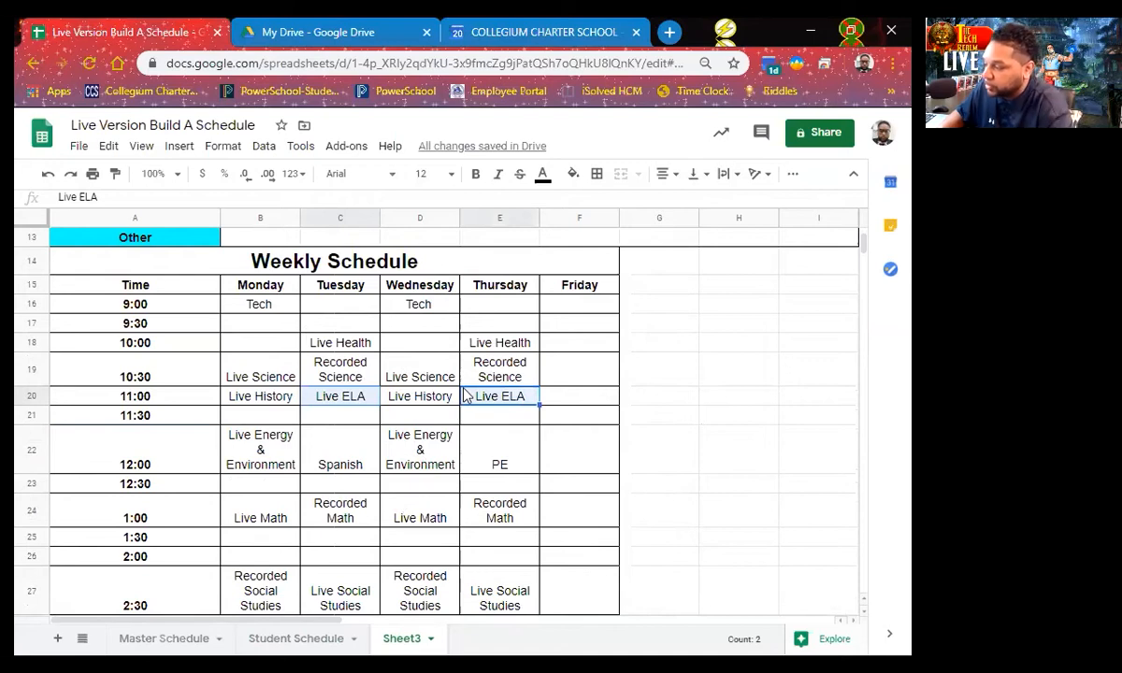
scroll(467, 395, "up", 4)
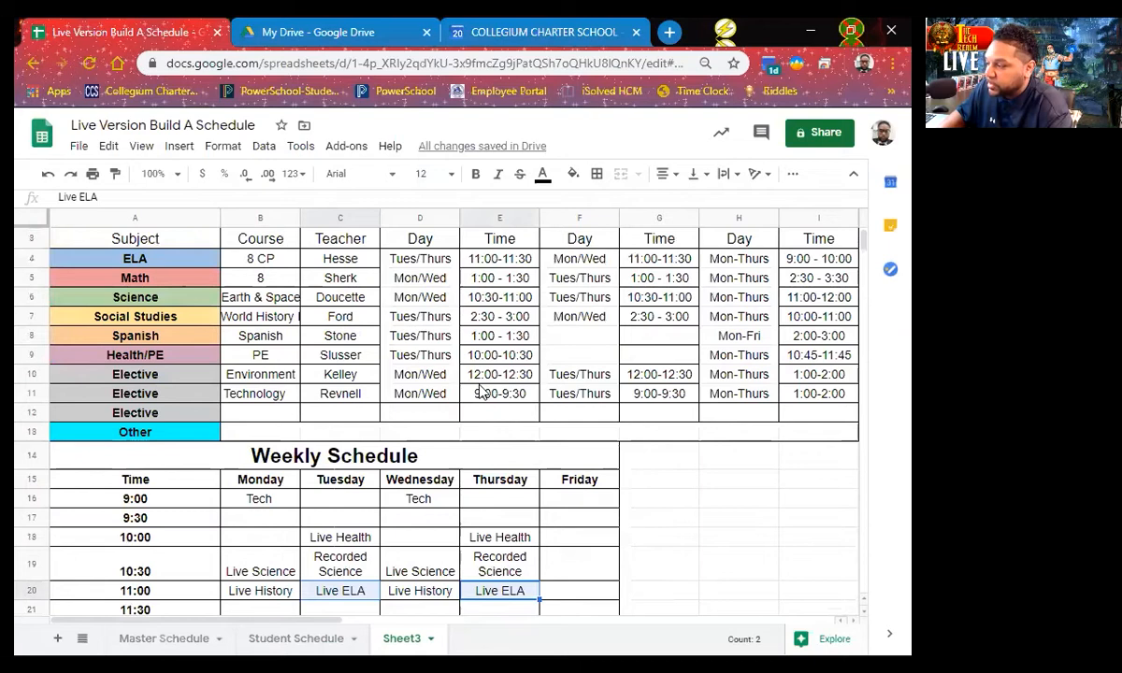
left_click(573, 175)
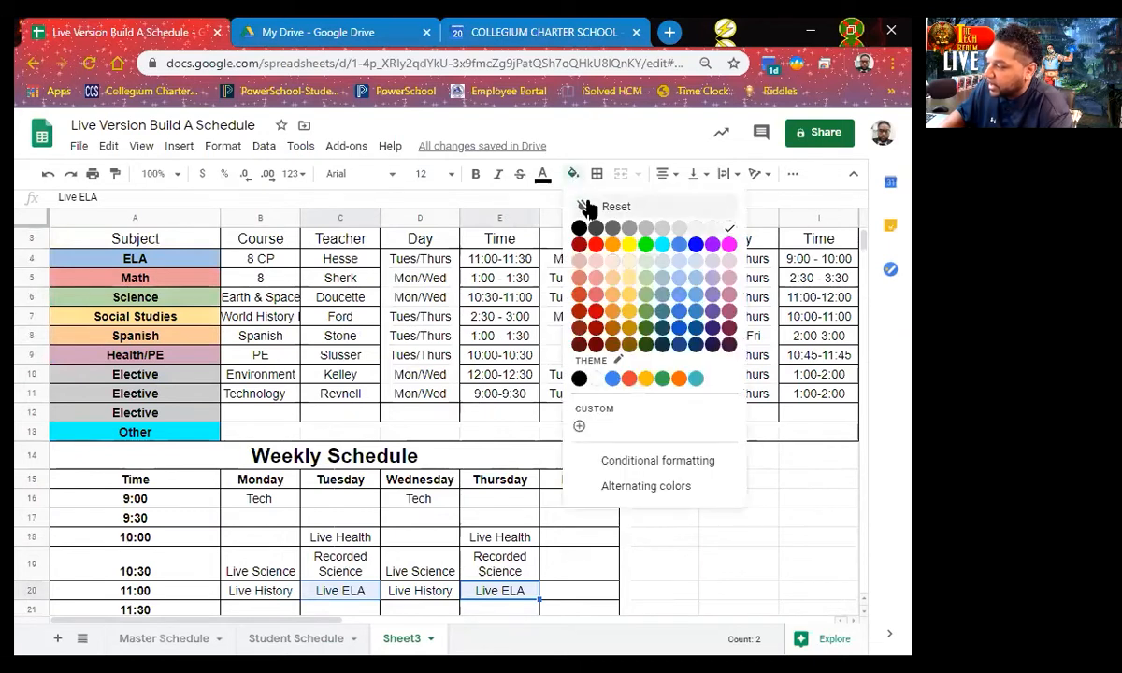
left_click(693, 278)
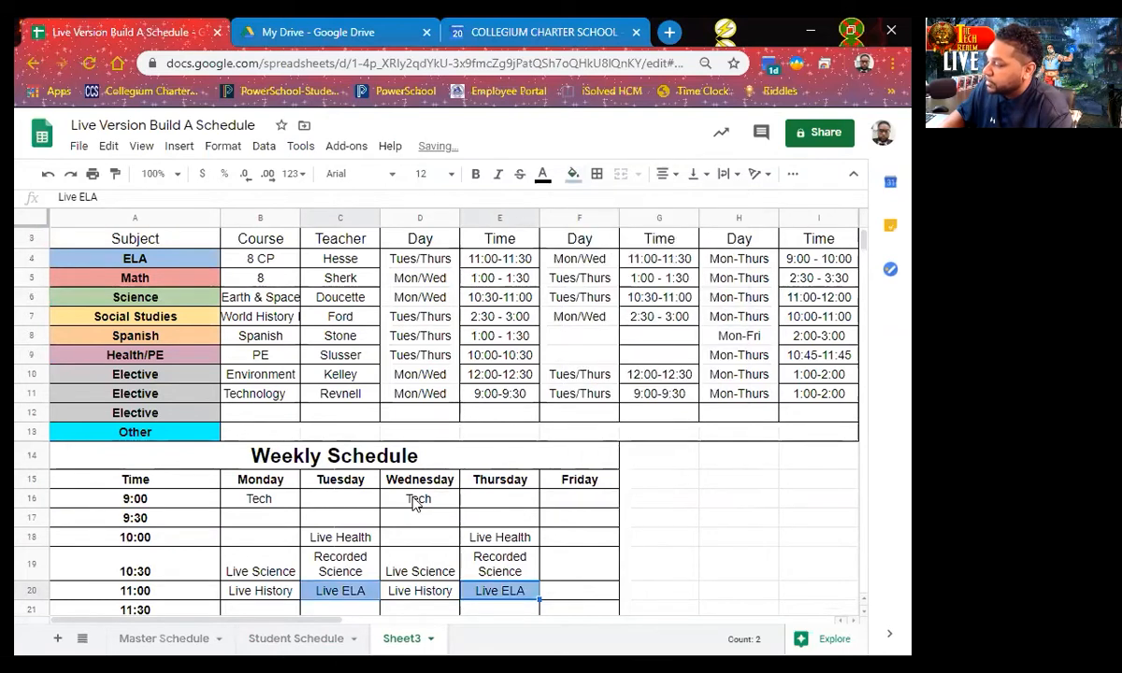
Fill the Monday and Wednesday Tech and Live Energy & Environment cells in the Weekly Schedule with the gray used for electives.
scroll(411, 428, "down", 3)
left_click(383, 547)
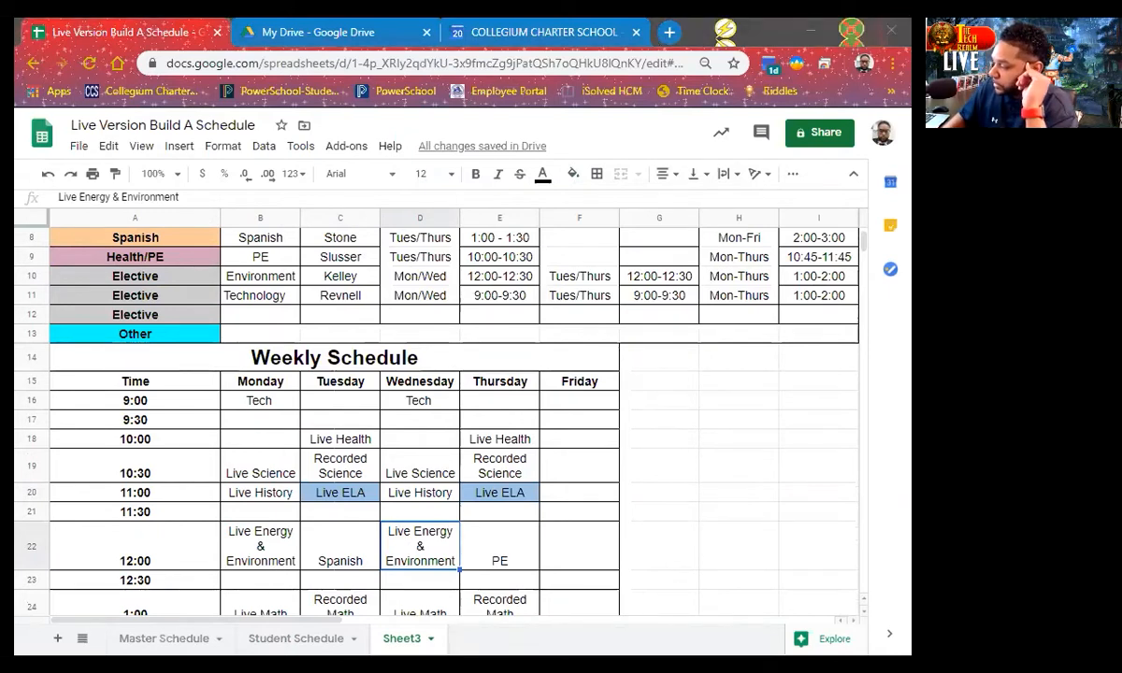
scroll(831, 503, "down", 4)
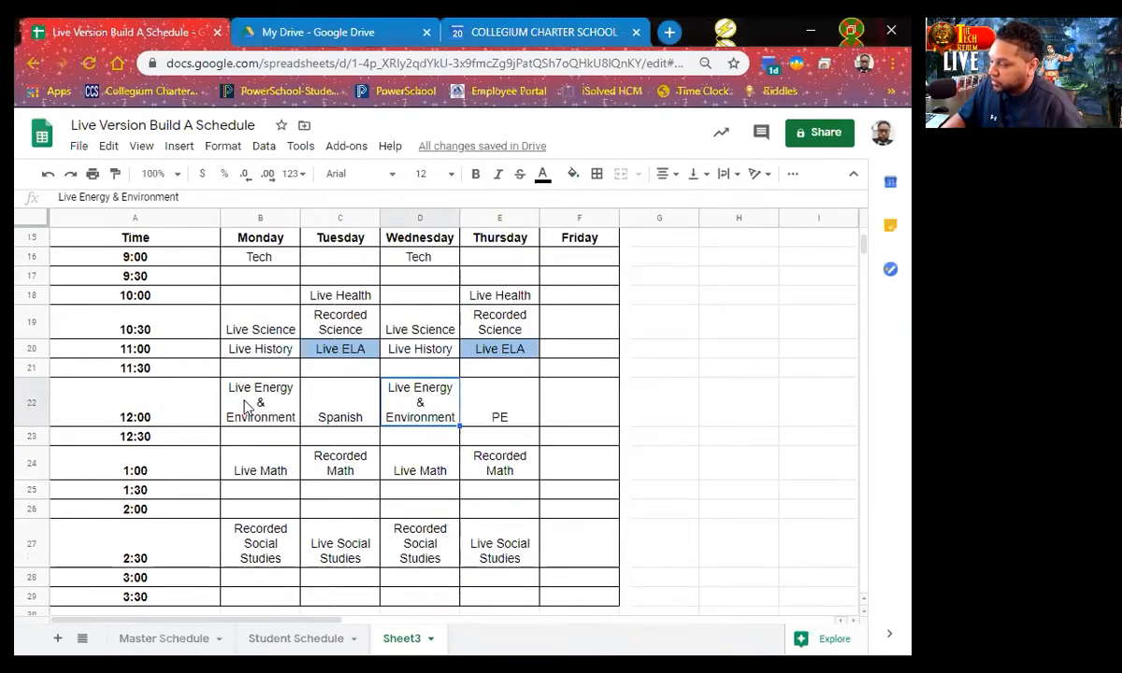
left_click(246, 405)
left_click(414, 411, "ctrl")
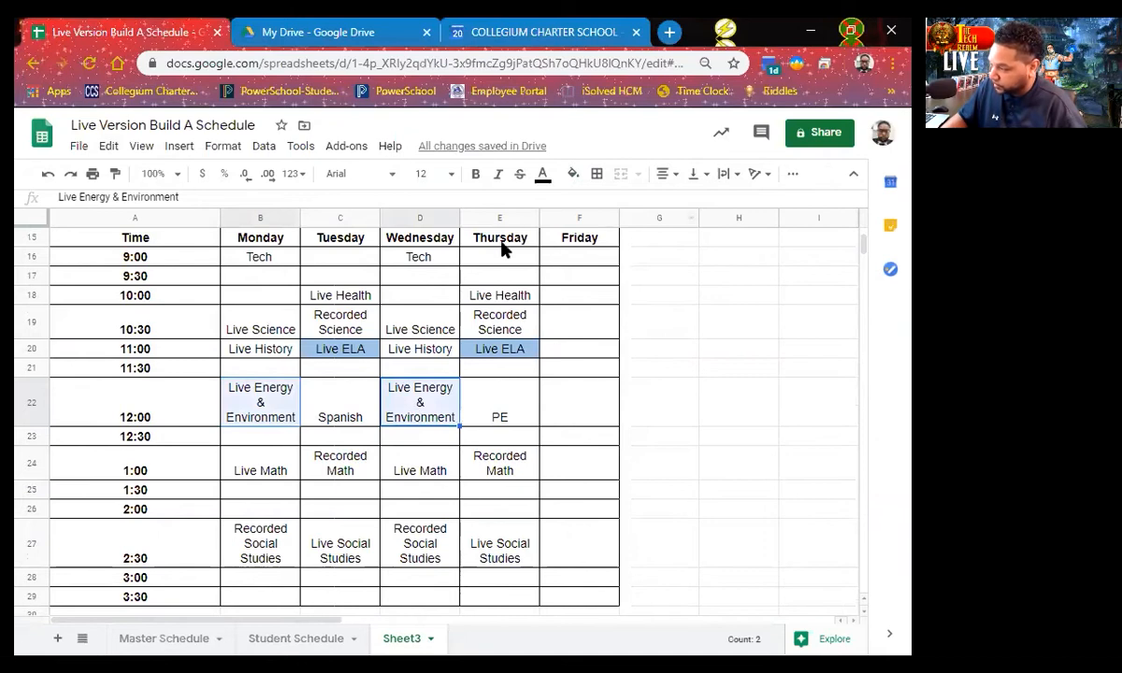
left_click(239, 250, "ctrl")
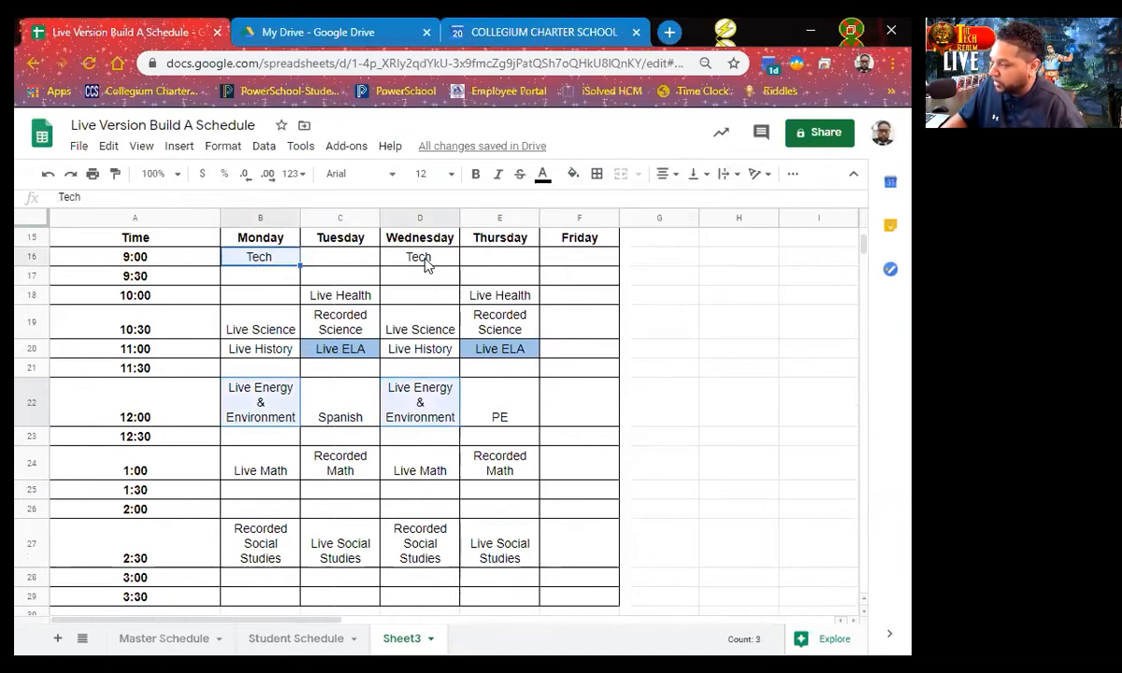
left_click(400, 251, "ctrl")
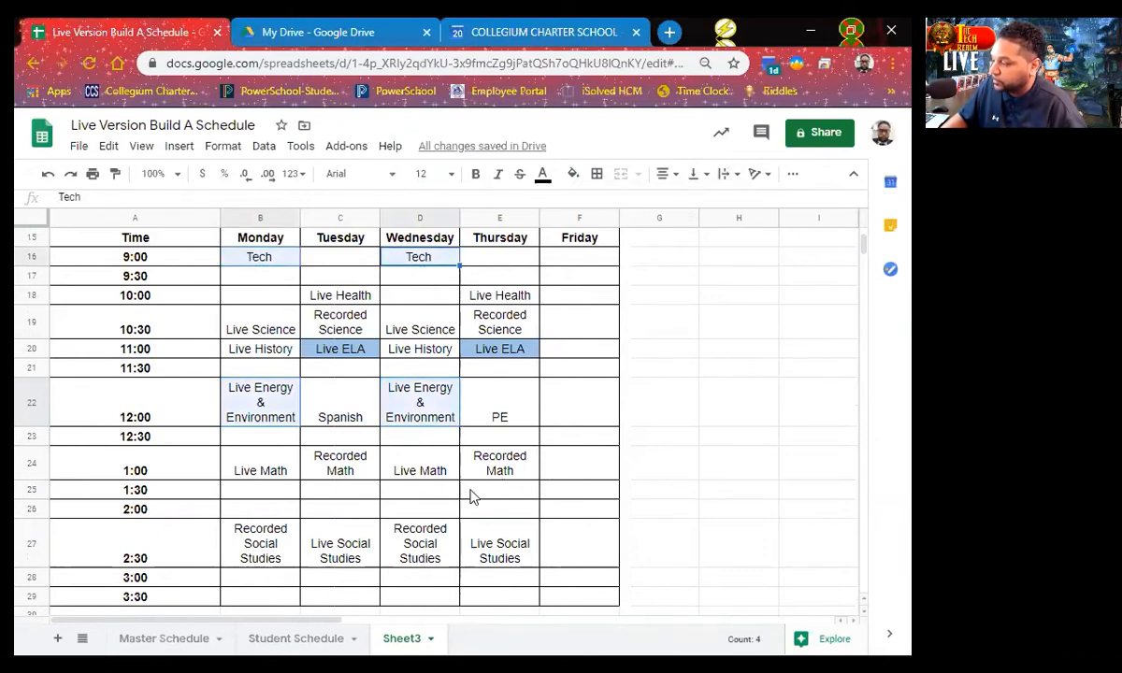
scroll(459, 429, "up", 2)
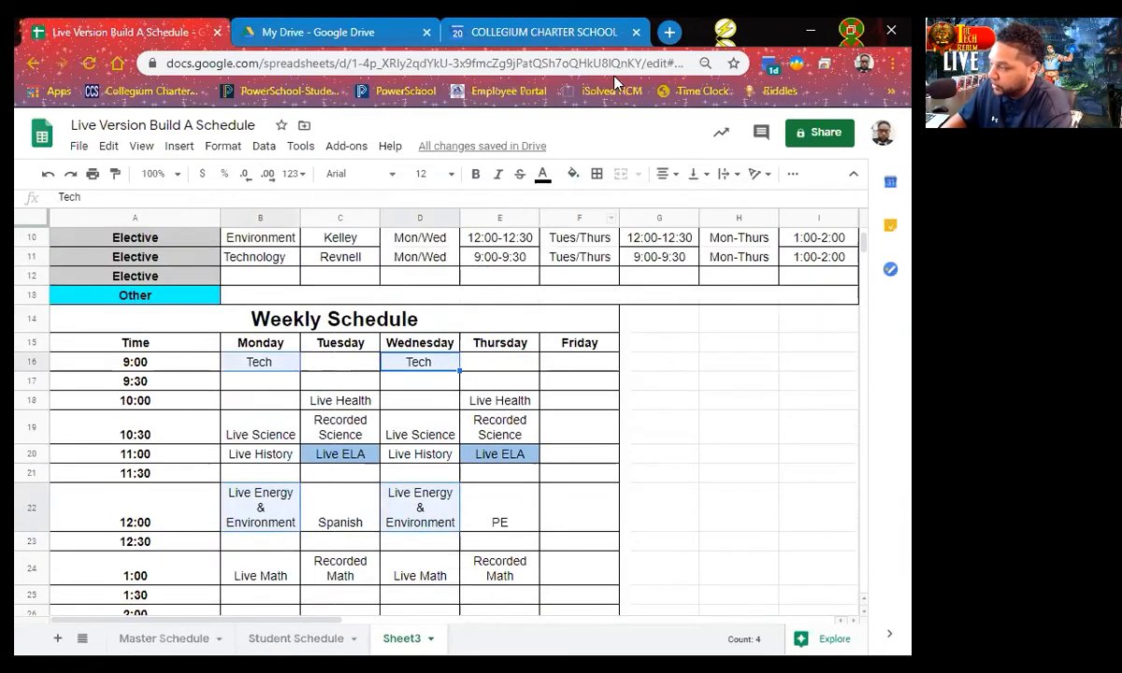
left_click(573, 174)
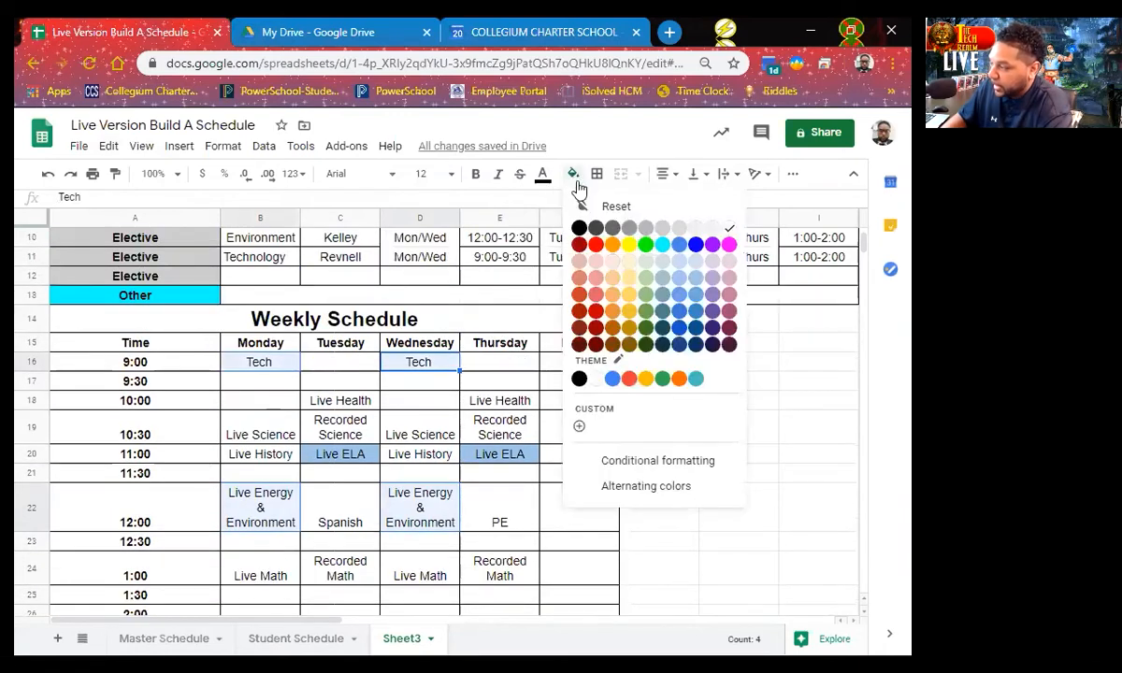
left_click(663, 231)
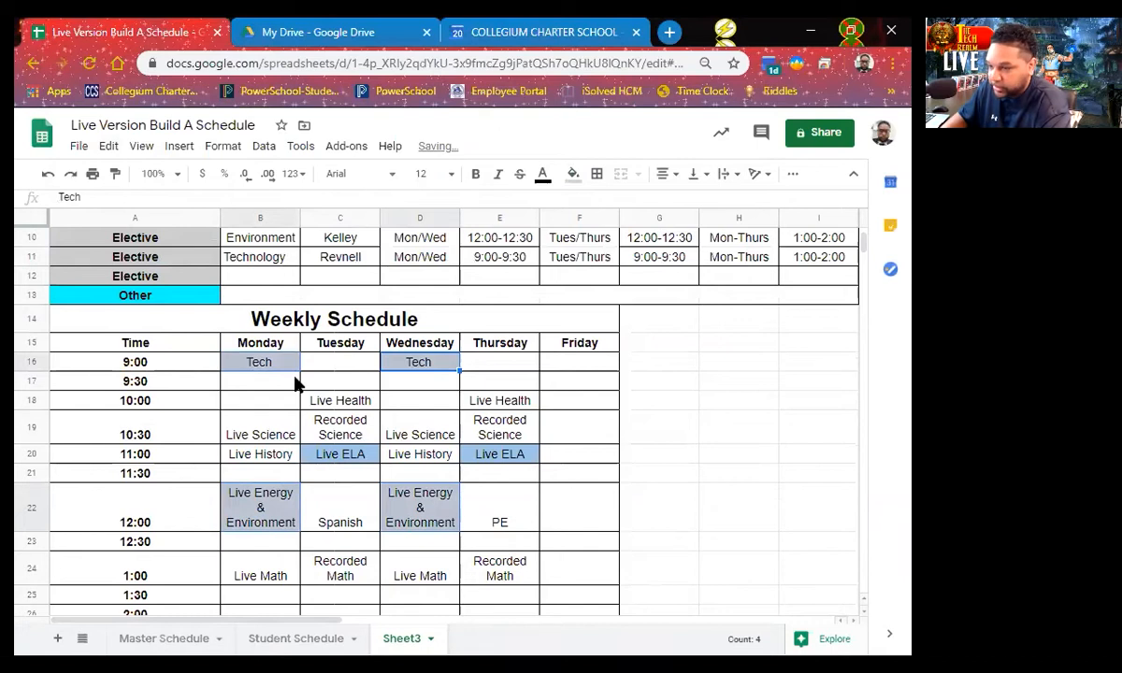
left_click(327, 400)
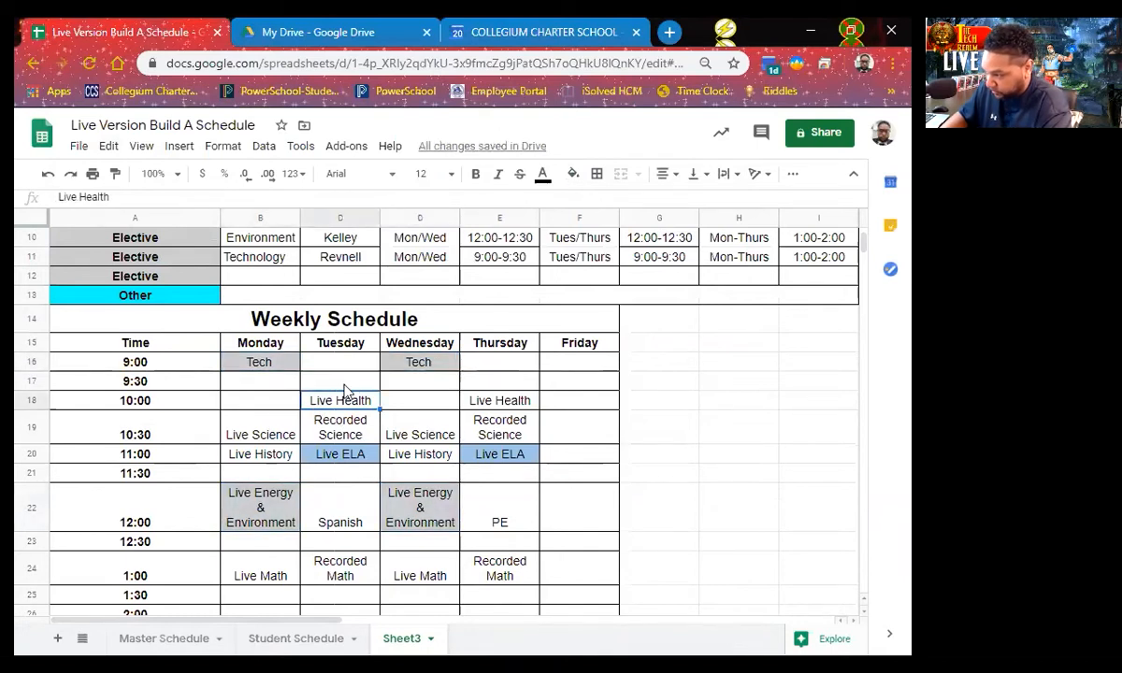
scroll(383, 406, "up", 3)
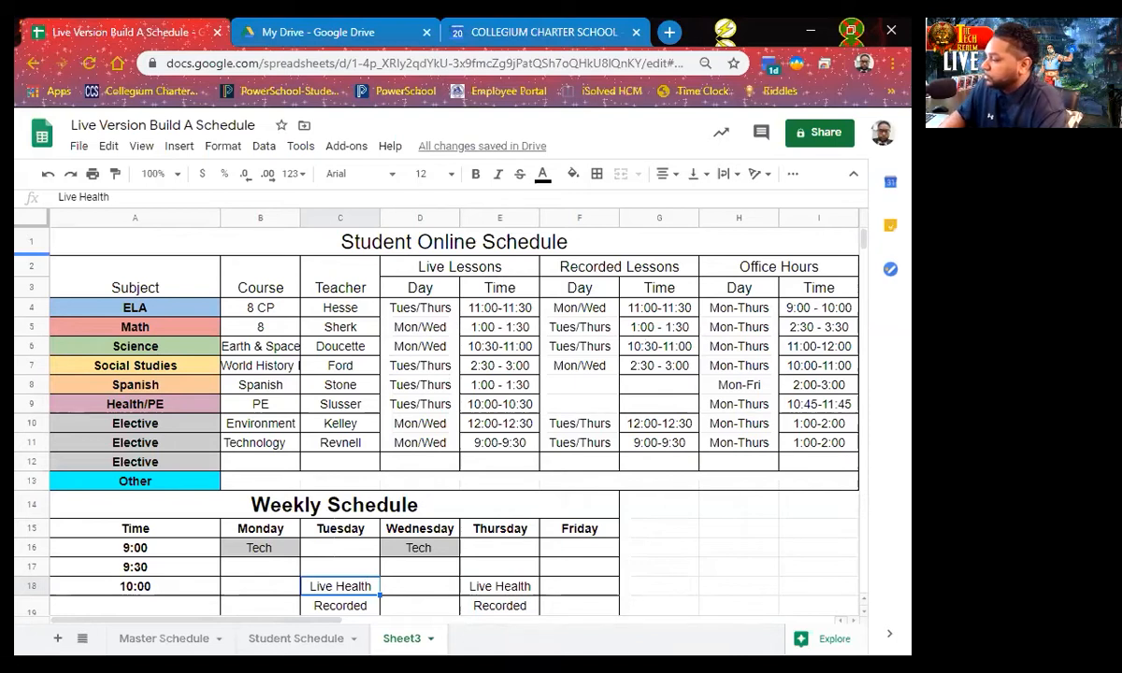
scroll(501, 555, "down", 3)
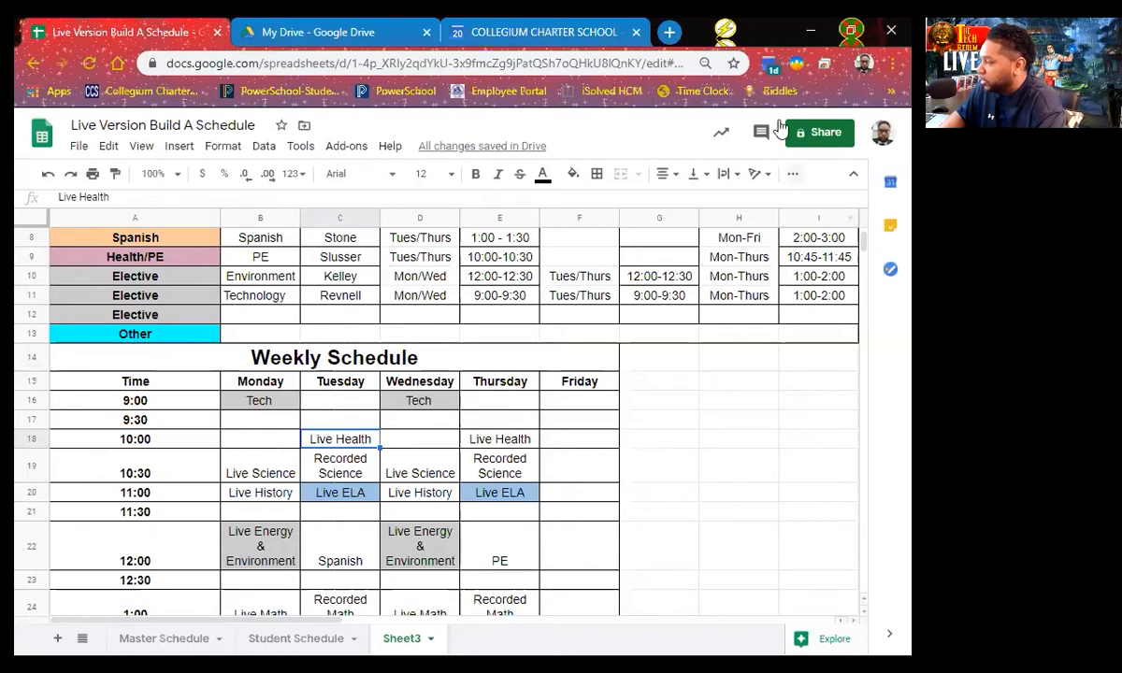
Switch to Google Calendar and create a new calendar named Online Schedule with the description "Classes for online learning".
left_click(488, 31)
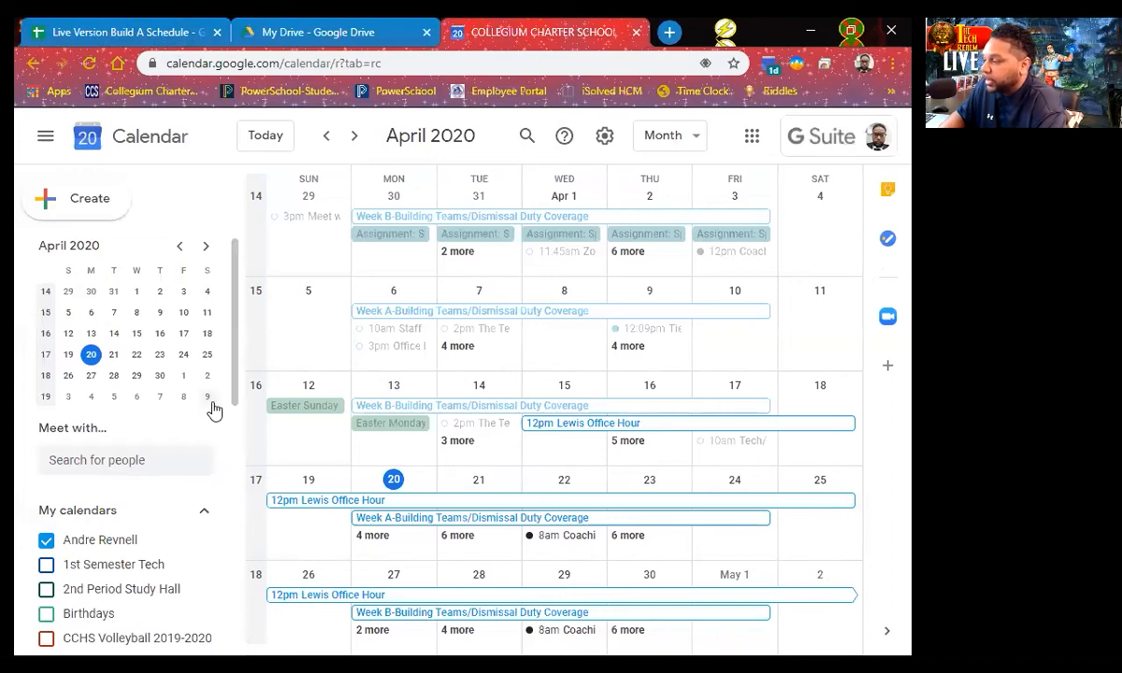
scroll(213, 411, "down", 5)
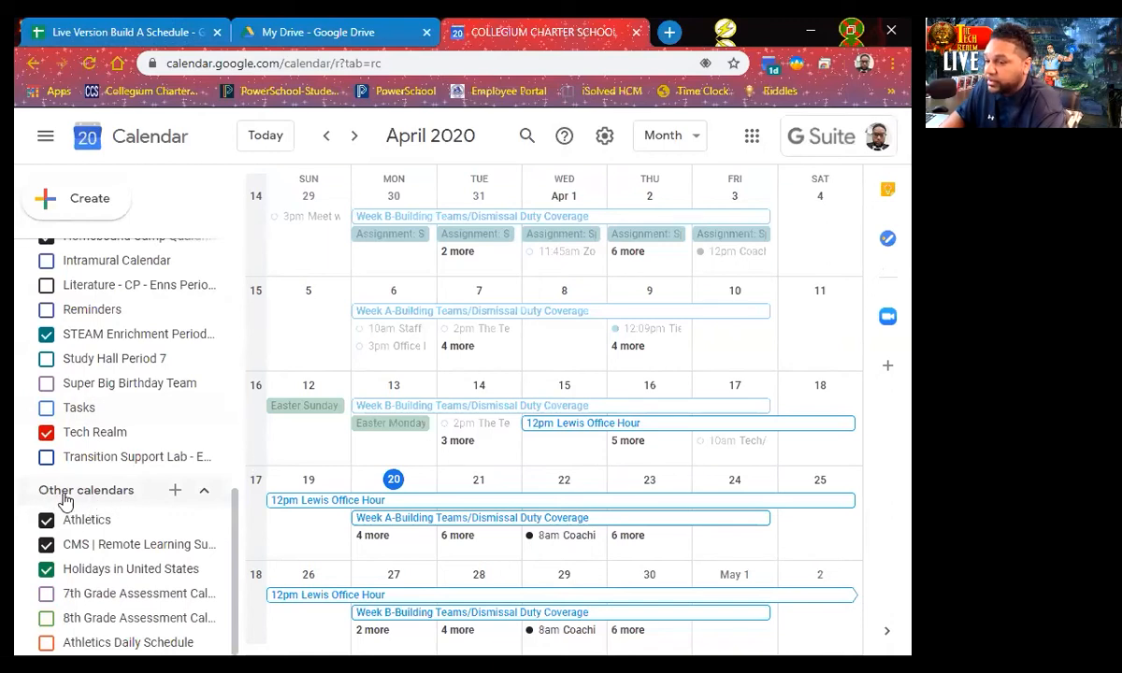
left_click(175, 492)
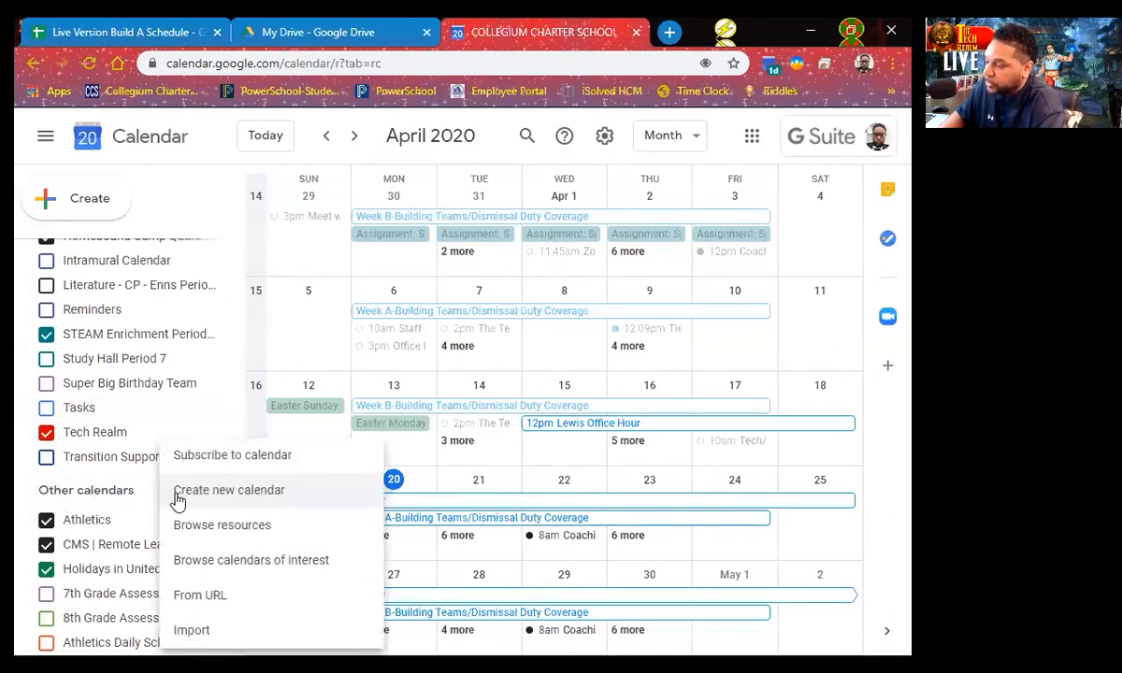
left_click(236, 492)
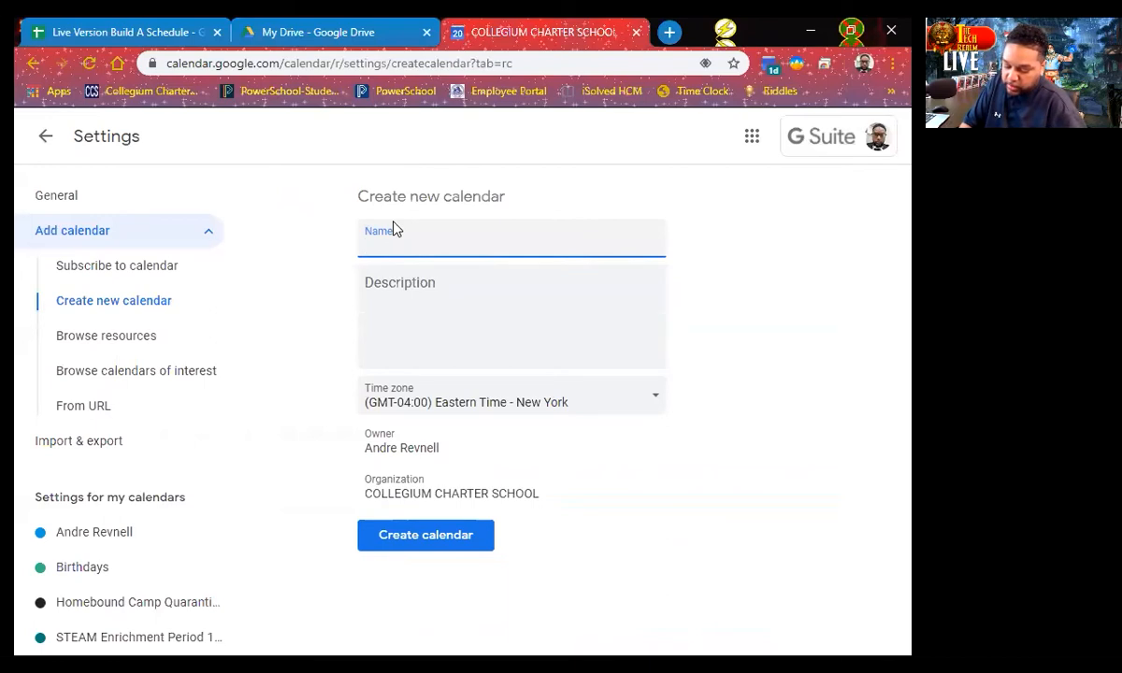
type("Online Schedule")
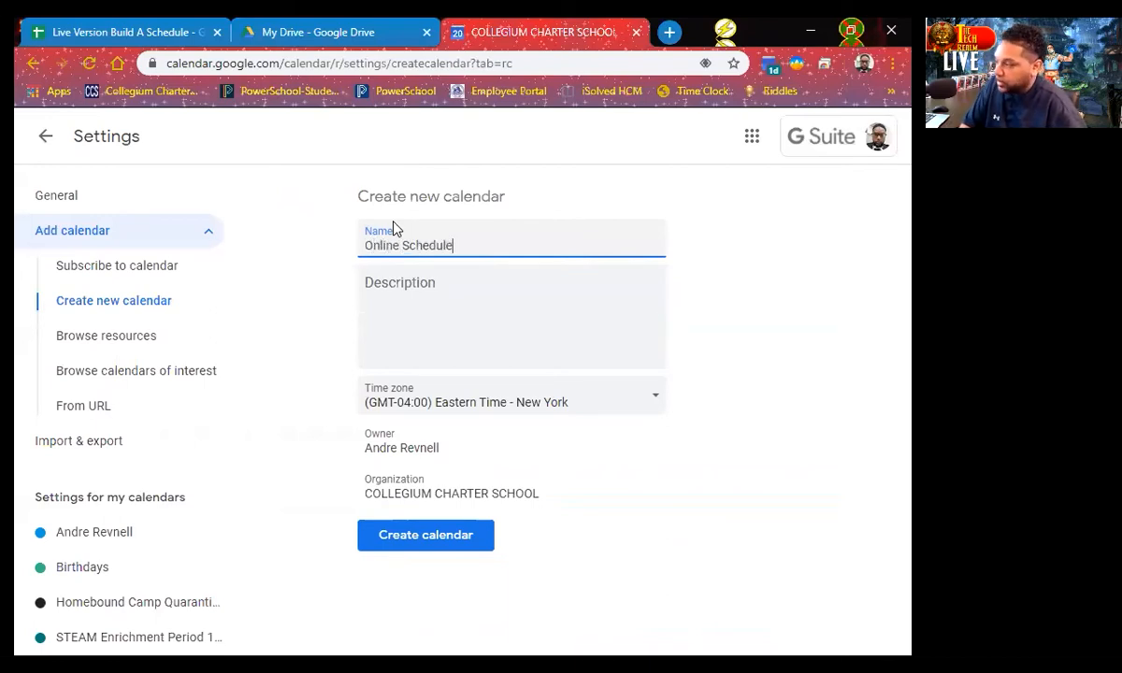
left_click(427, 287)
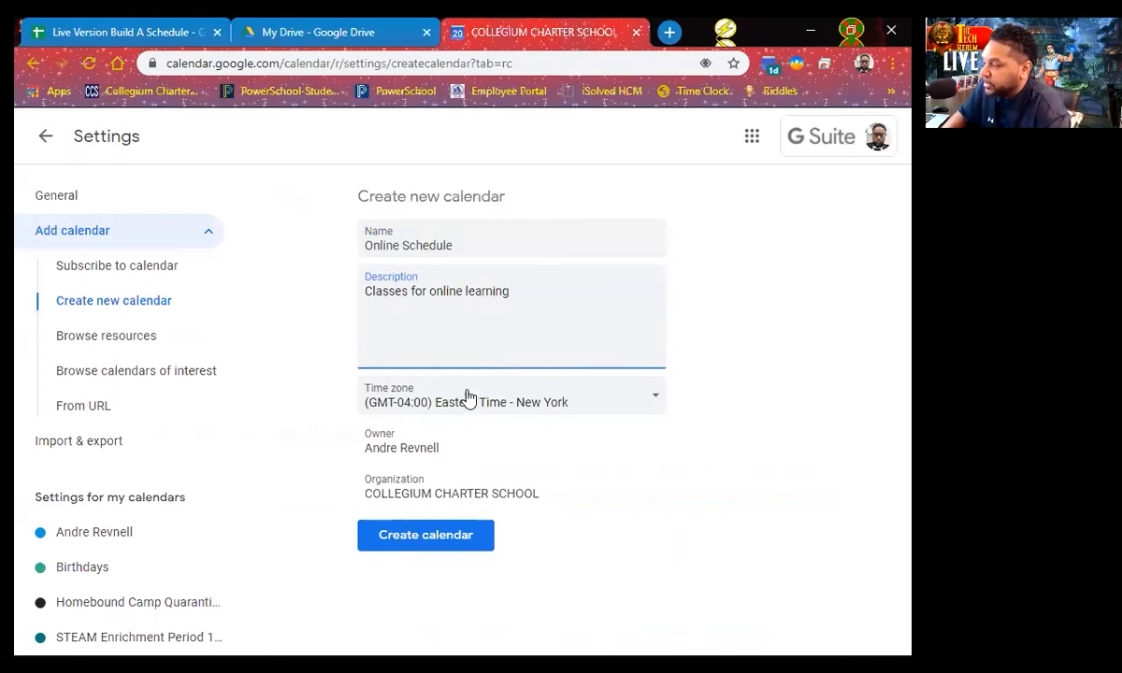
left_click(425, 538)
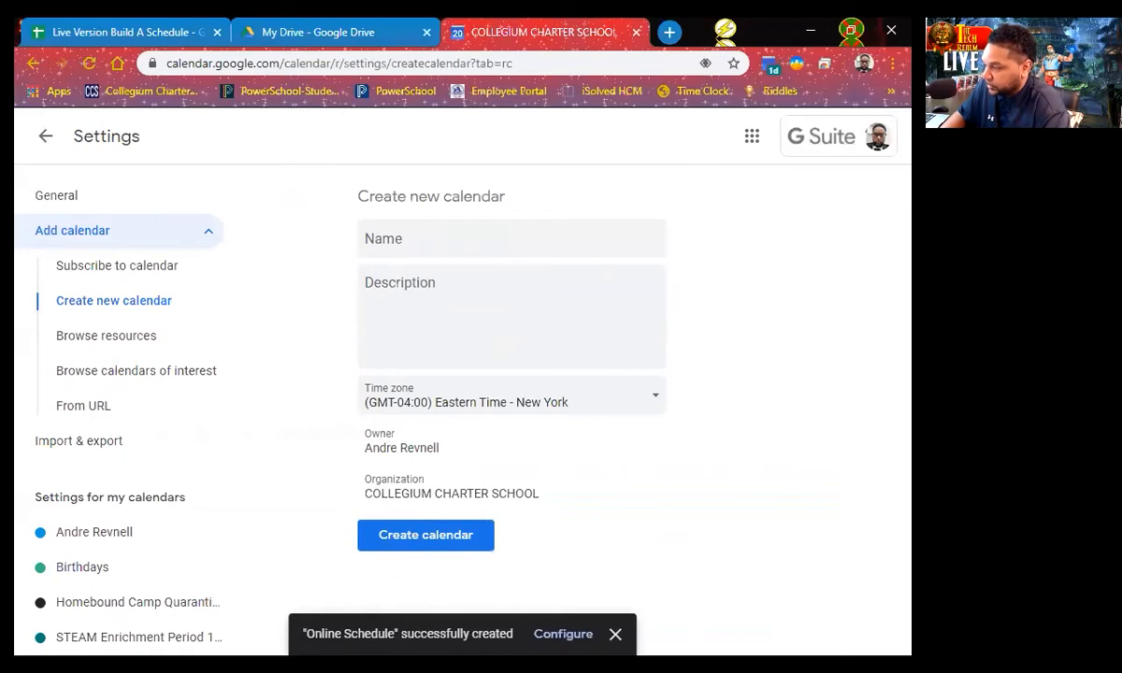
Look through the calendars listed in the Calendar settings, and check the class days and times on Sheet3 of the schedule spreadsheet.
scroll(136, 547, "down", 4)
scroll(135, 542, "down", 4)
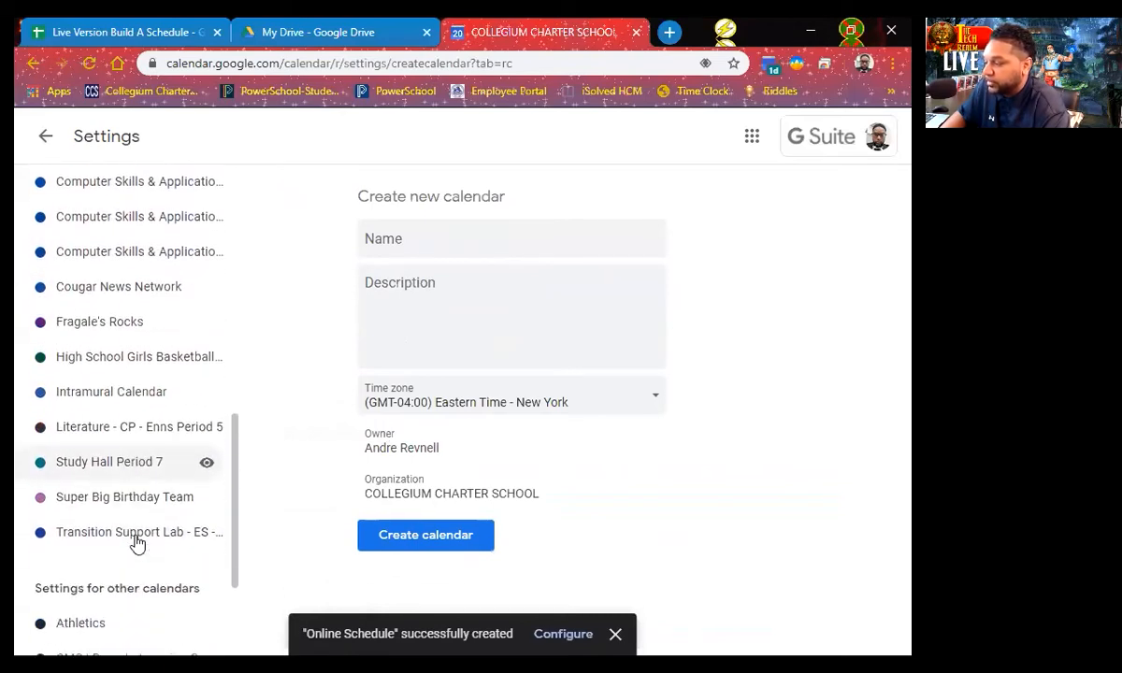
scroll(135, 542, "down", 2)
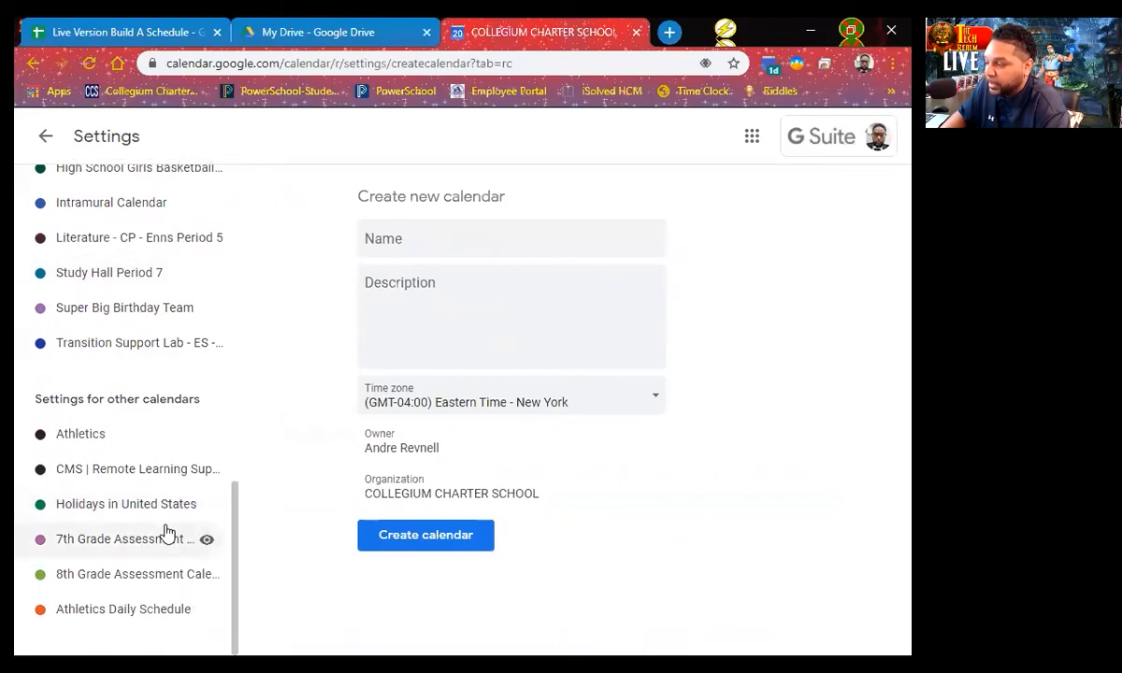
scroll(170, 402, "up", 2)
scroll(170, 407, "up", 10)
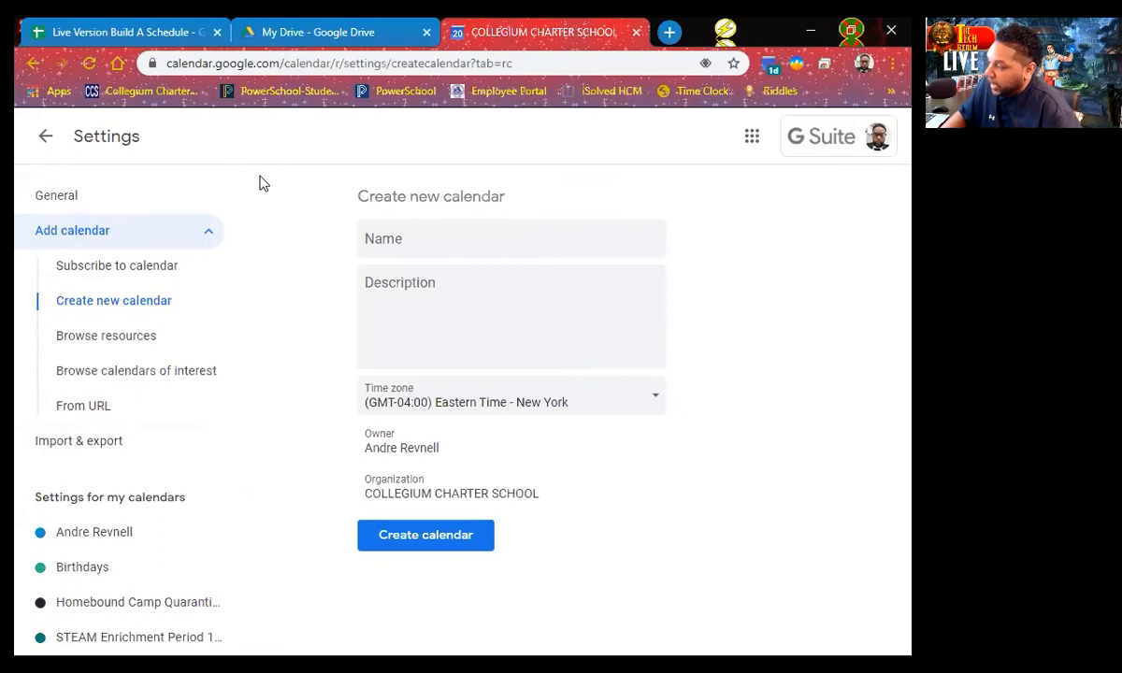
left_click(129, 33)
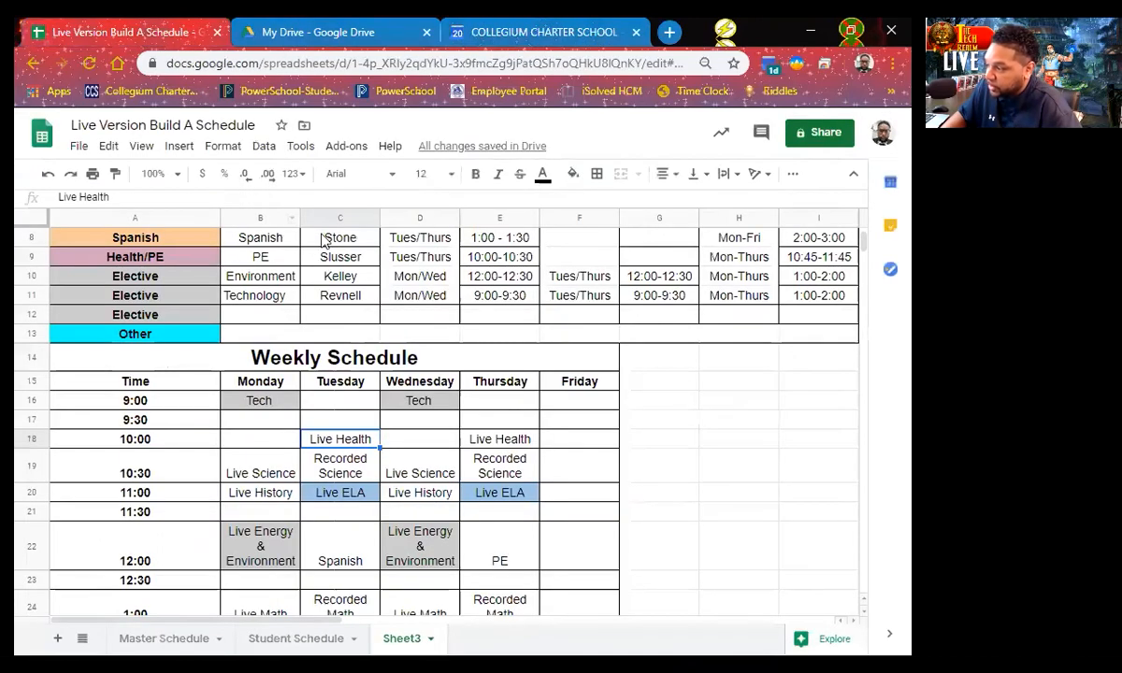
scroll(267, 435, "up", 3)
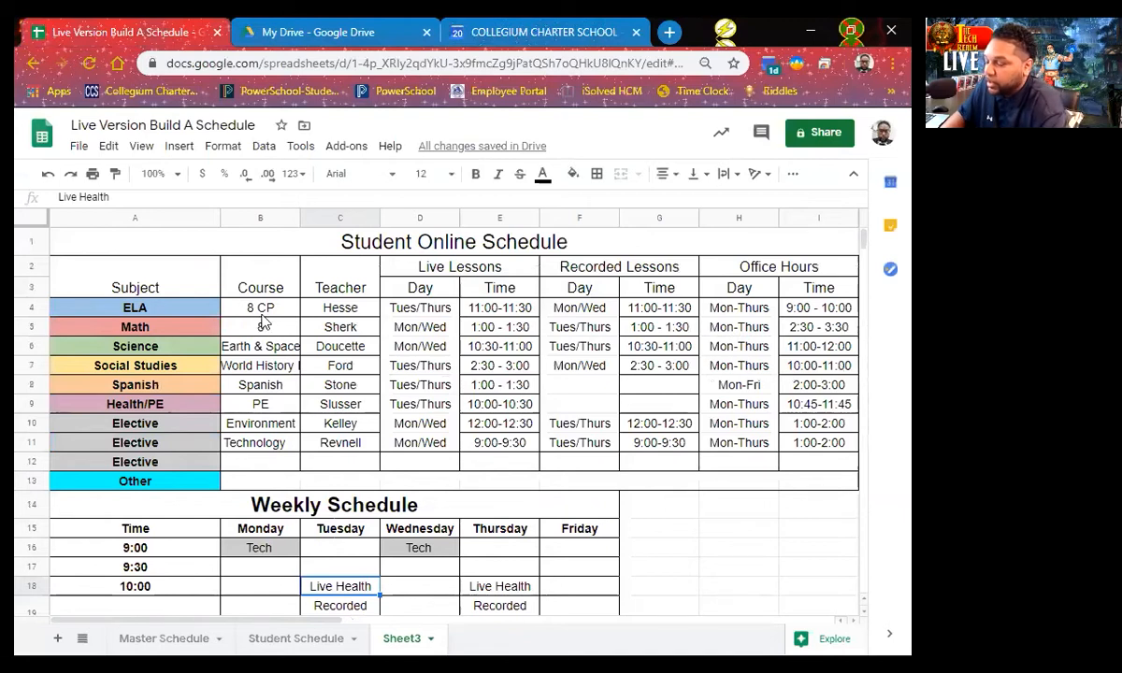
scroll(341, 374, "down", 2)
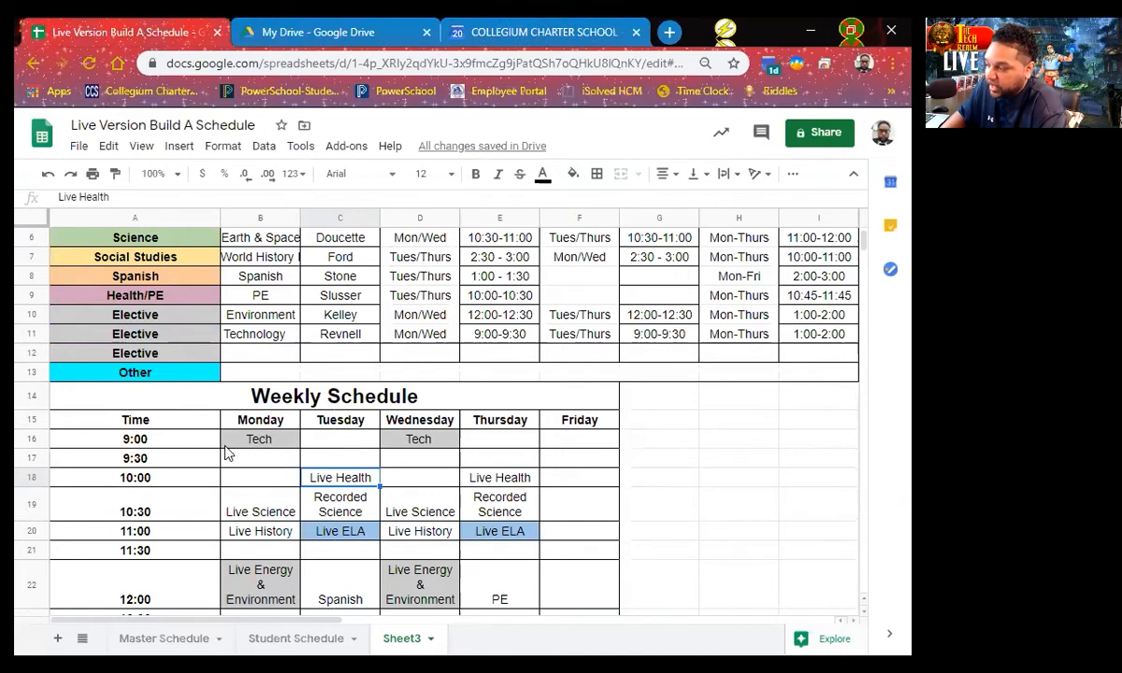
Switch back to Google Calendar, leave the settings and start a new event titled "Tech Class".
left_click(501, 42)
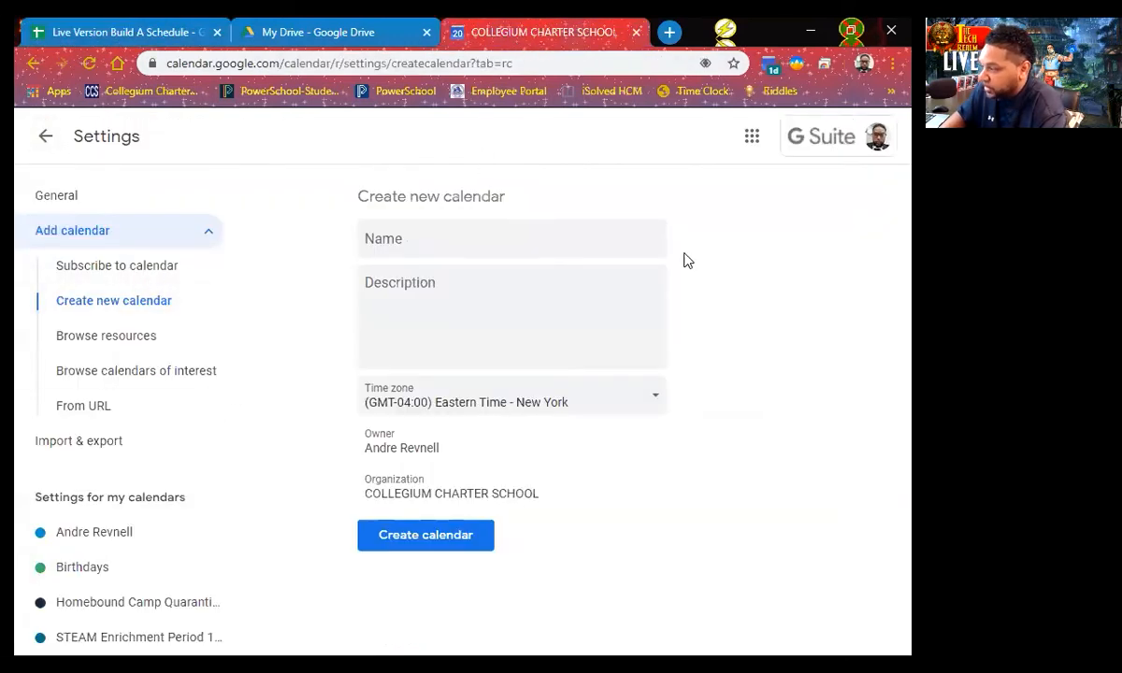
left_click(44, 138)
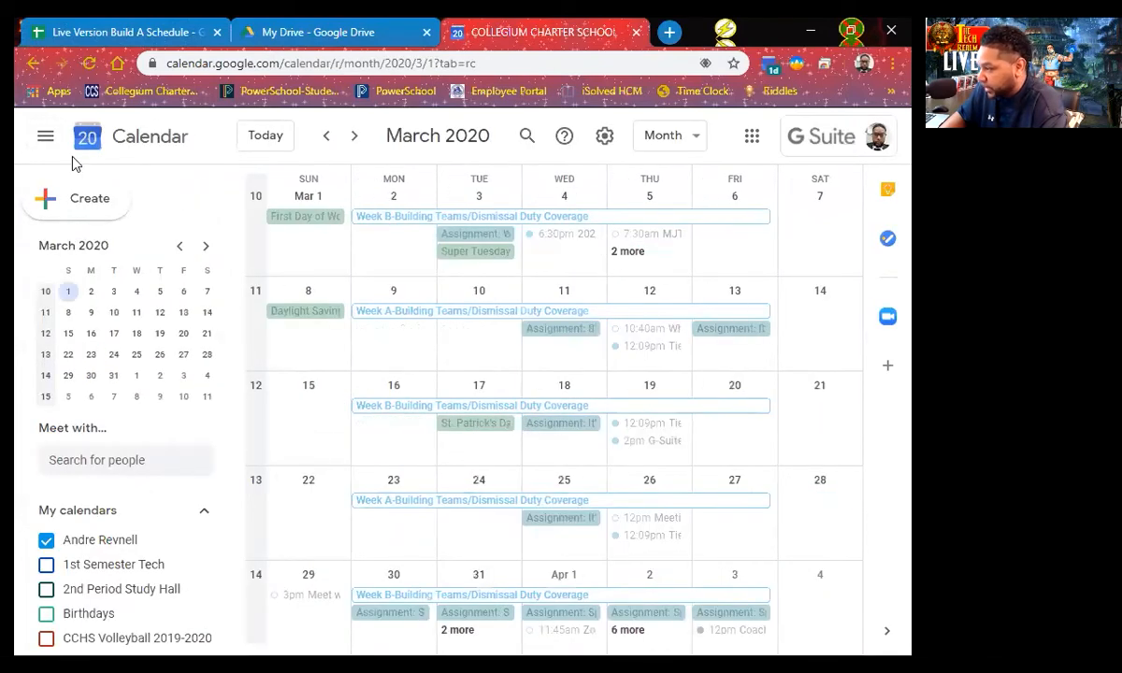
left_click(79, 200)
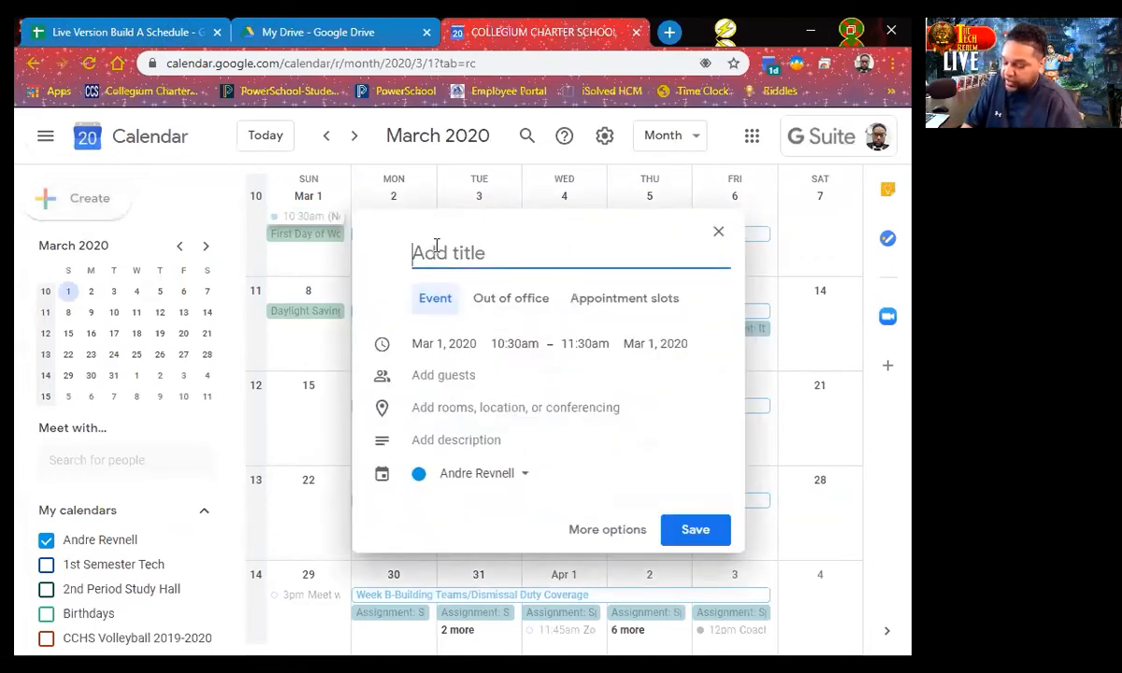
type("Tech")
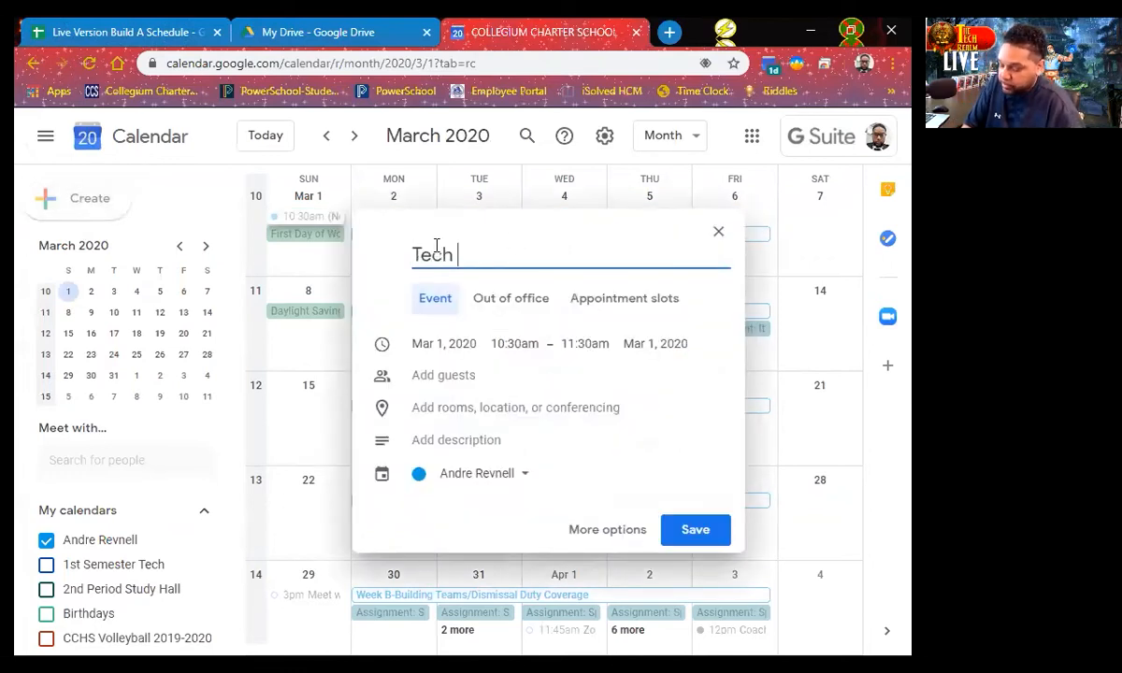
type(" Class")
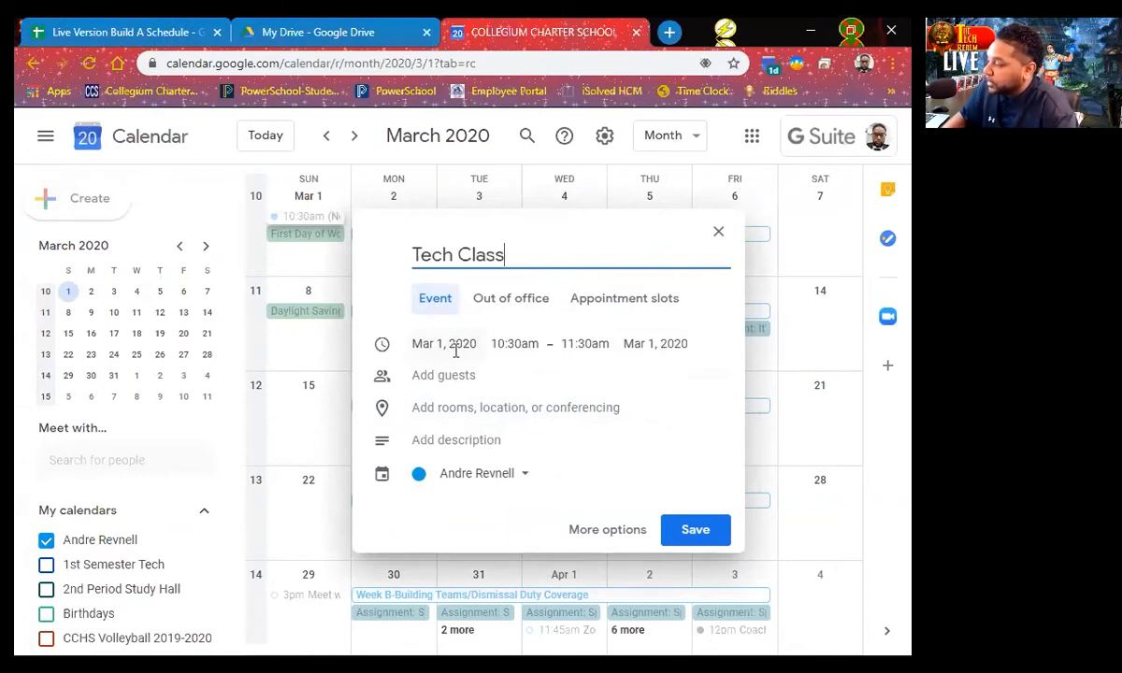
Set the Tech Class event to start at 9:00am and end at 9:30am.
left_click(513, 343)
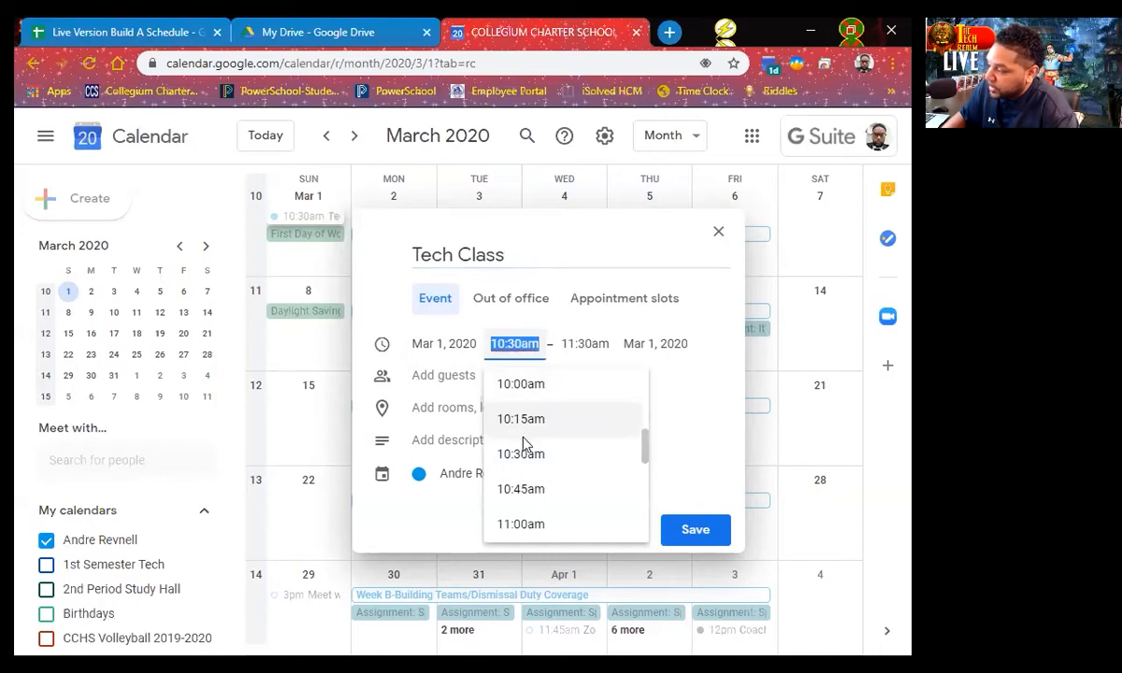
scroll(523, 441, "up", 3)
scroll(520, 467, "down", 1)
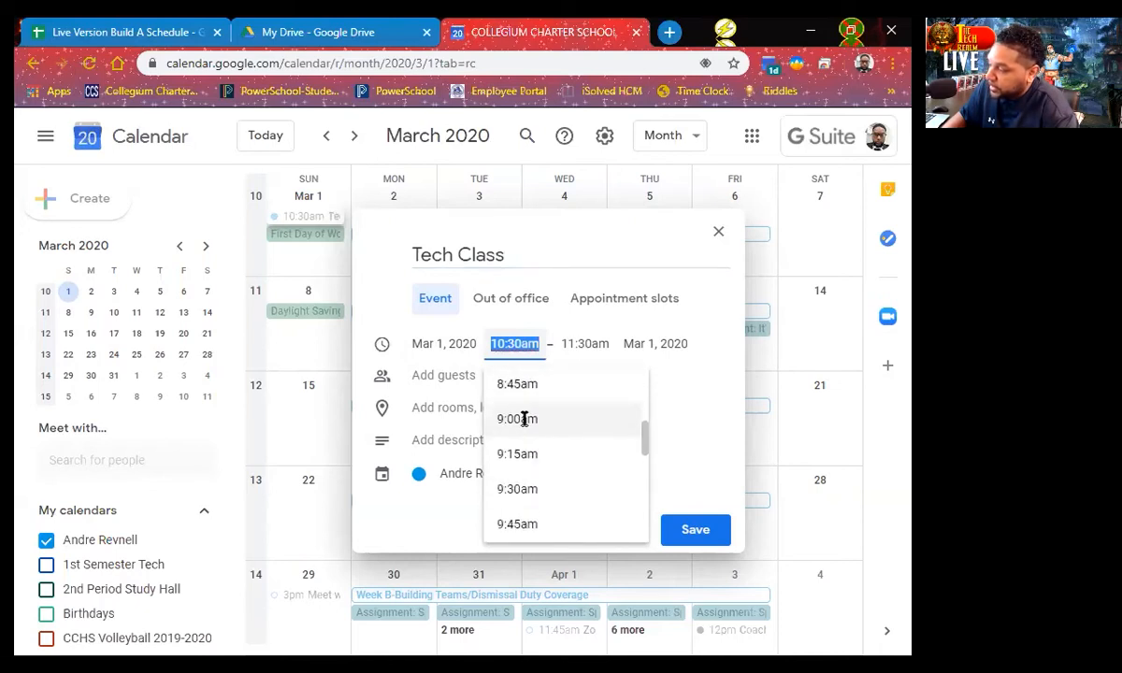
left_click(523, 418)
left_click(578, 344)
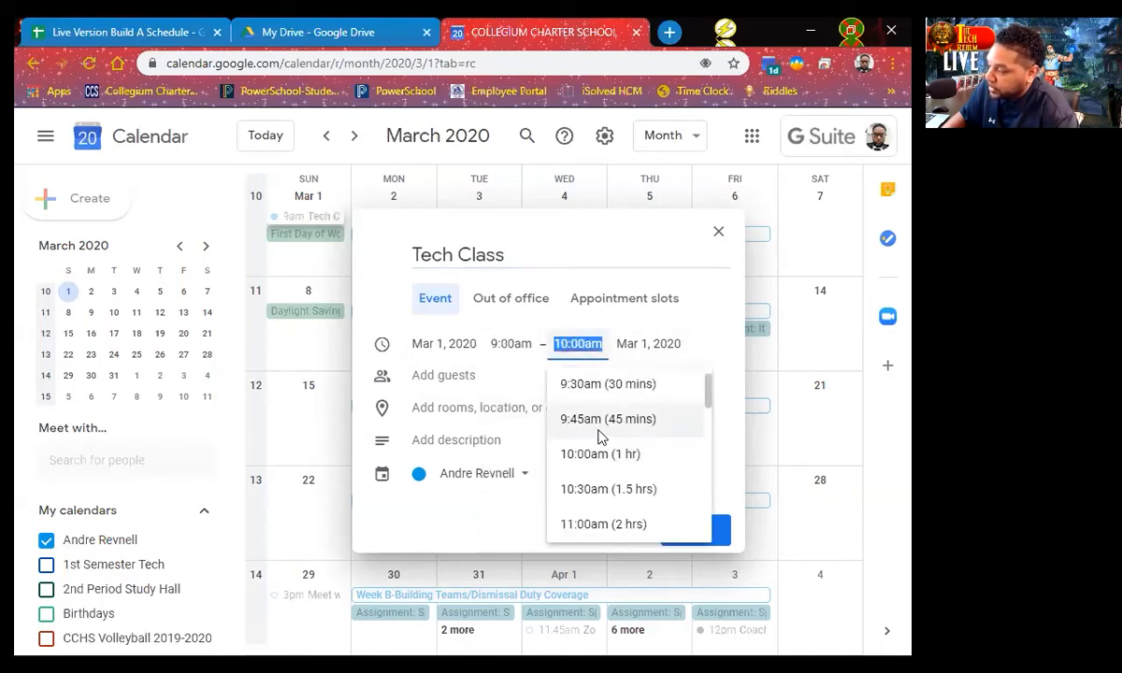
left_click(590, 385)
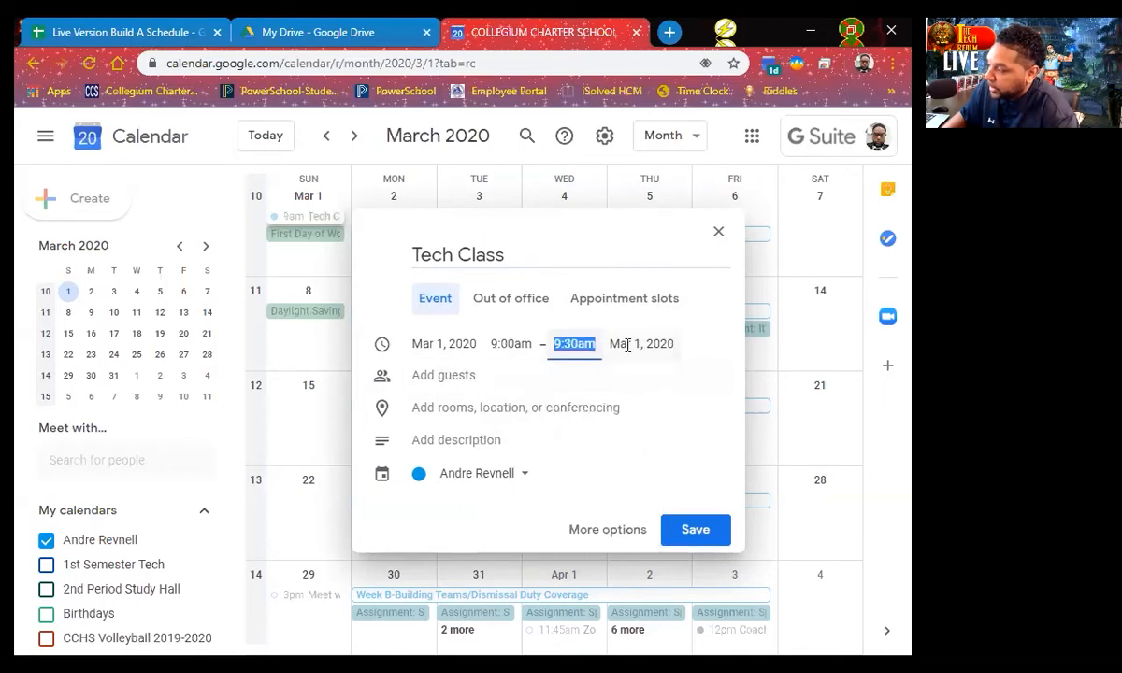
Set the Tech Class event's end date to Apr 20, 2020.
left_click(639, 344)
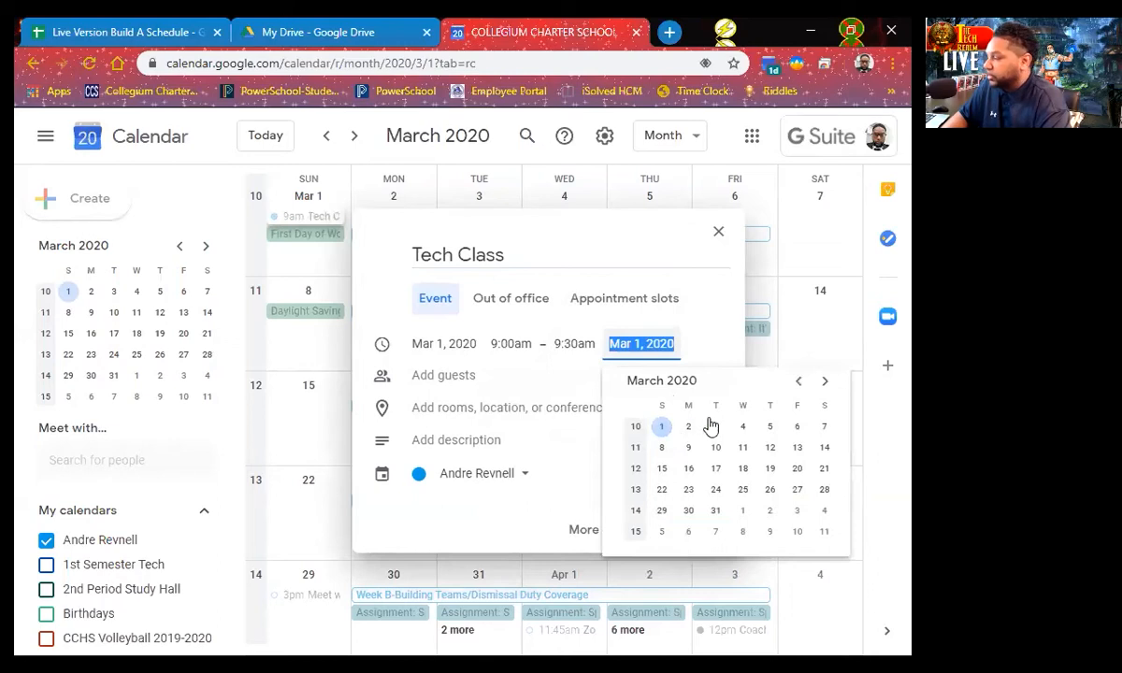
left_click(825, 383)
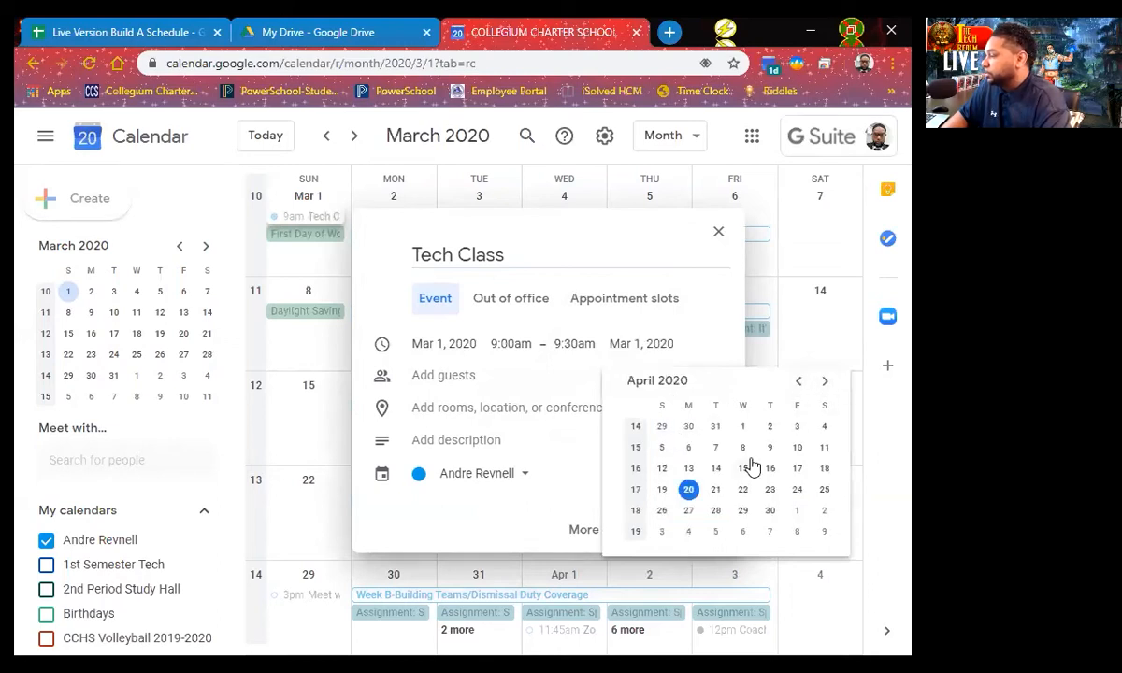
left_click(689, 489)
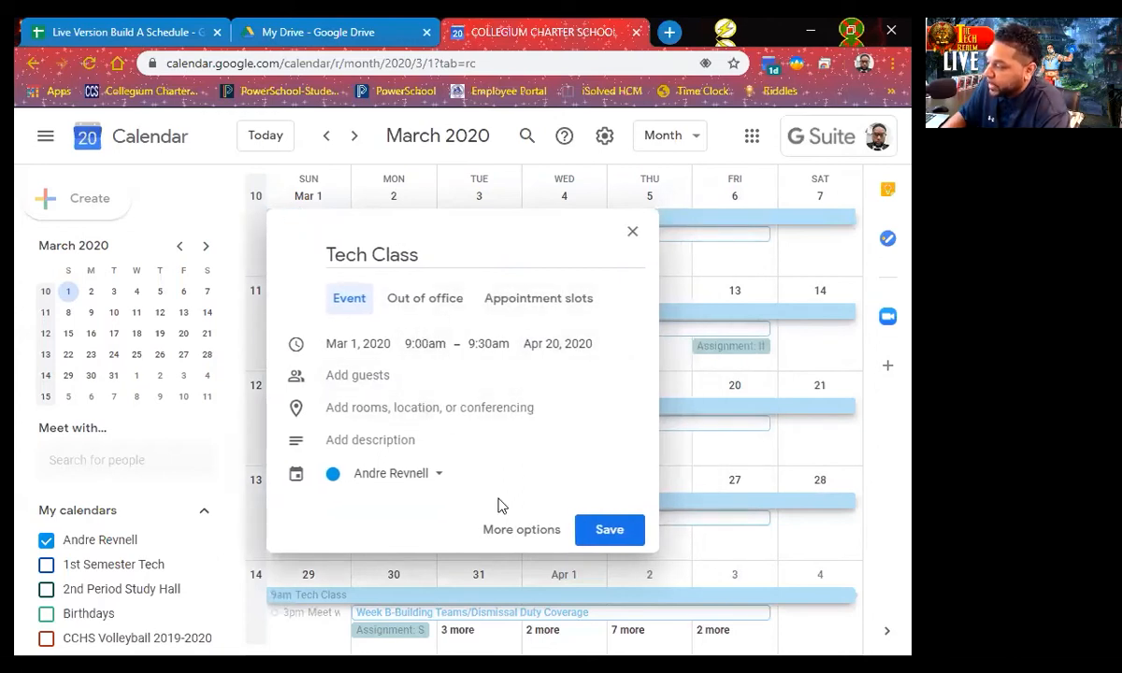
Open the full event details for Tech Class and set its notification to 5 minutes.
left_click(515, 531)
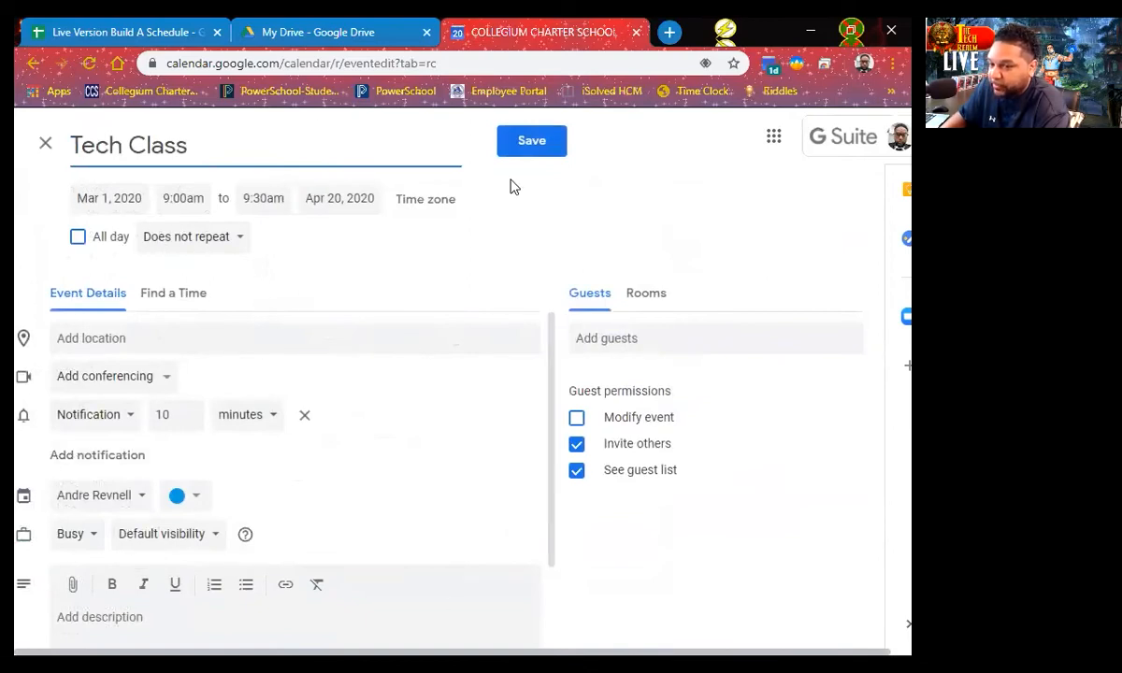
left_click(20, 416)
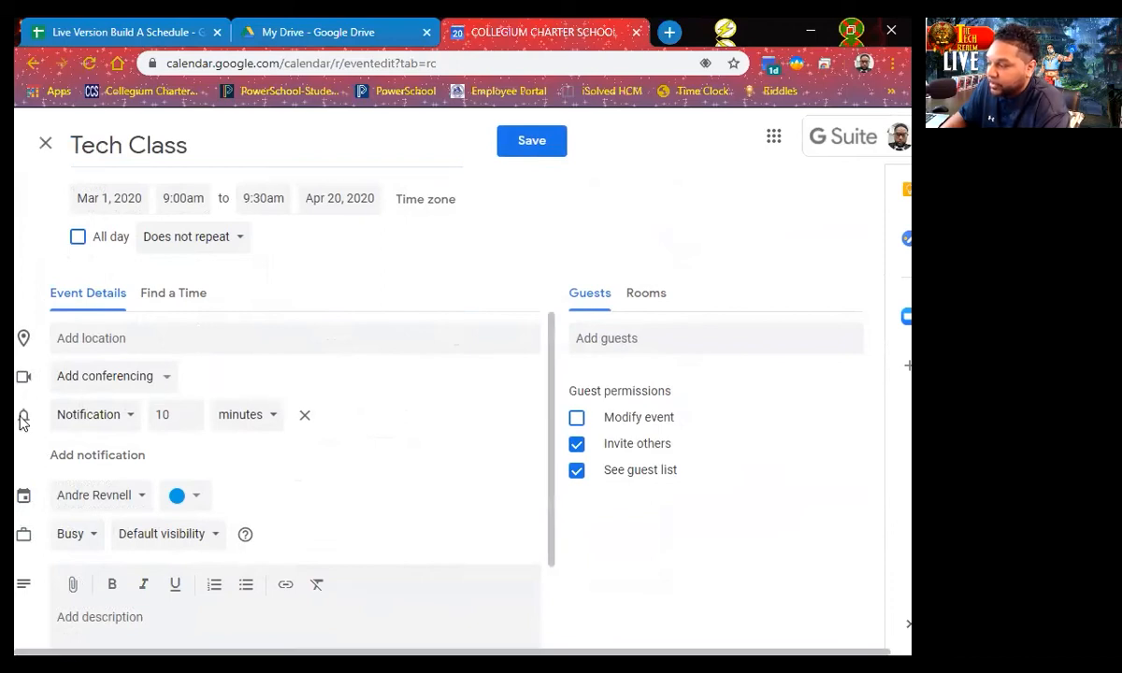
left_click(191, 423)
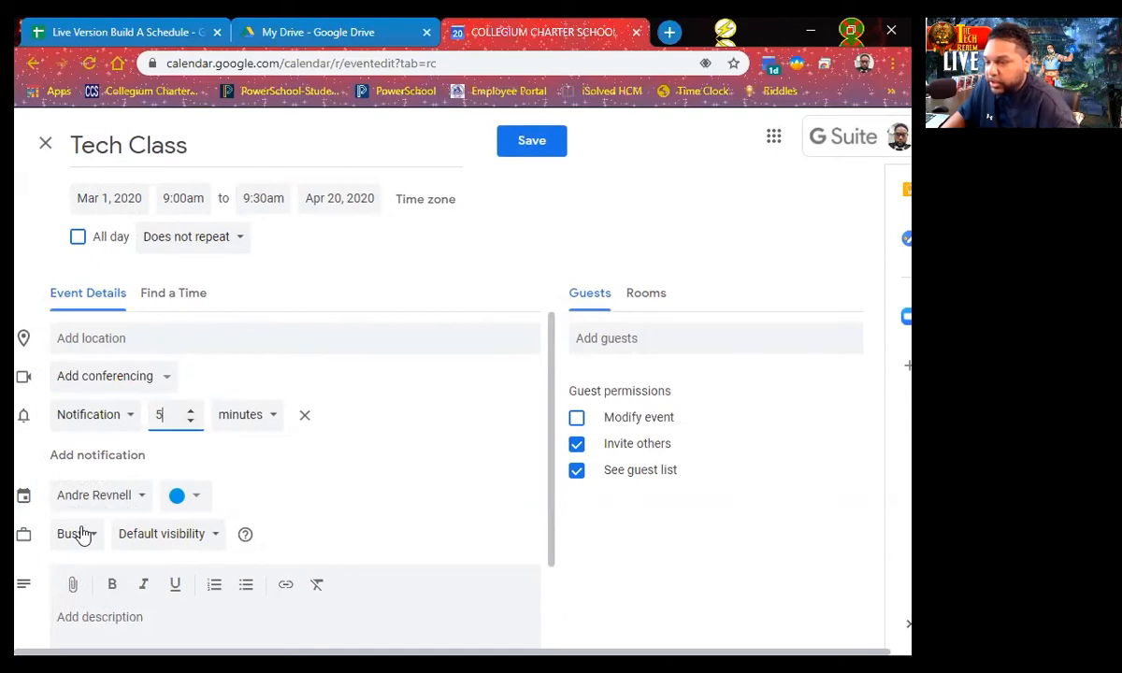
scroll(127, 481, "down", 1)
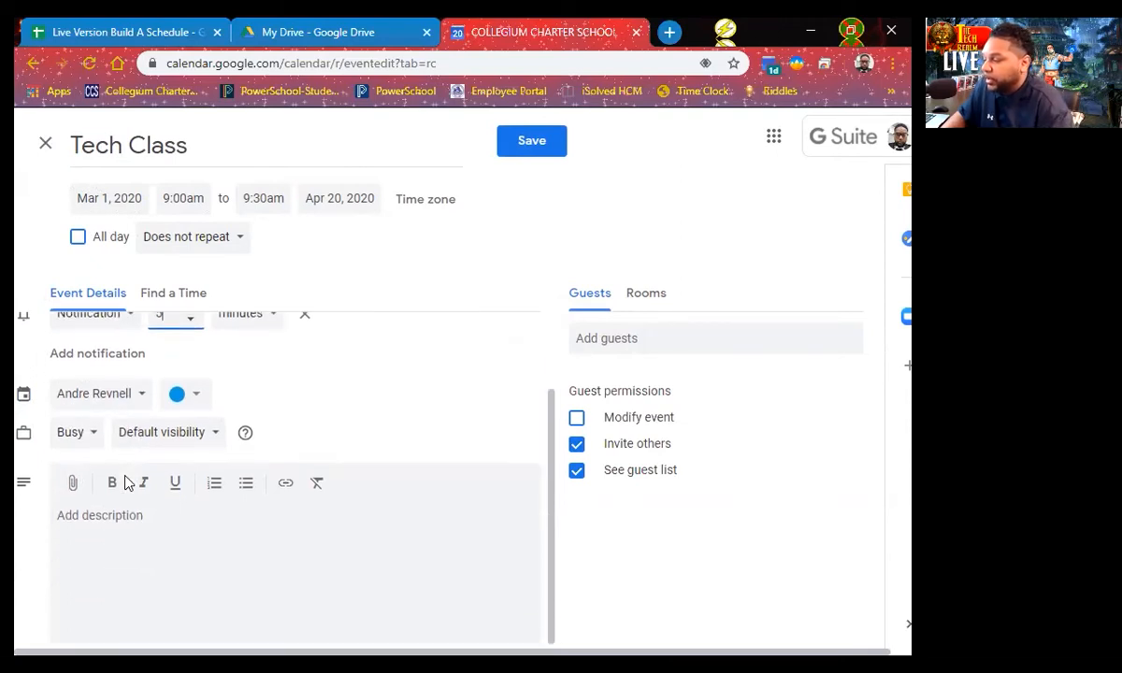
scroll(127, 481, "up", 1)
scroll(134, 430, "up", 1)
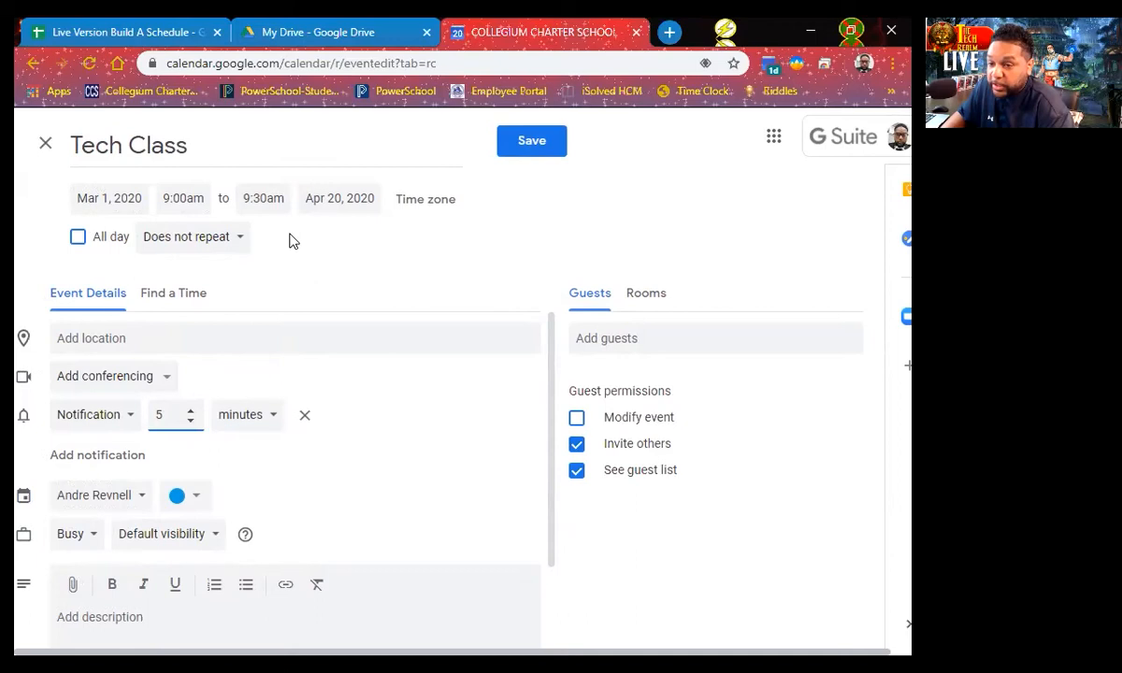
Set a custom recurrence for Tech Class that repeats every week on Monday and Wednesday only.
left_click(240, 247)
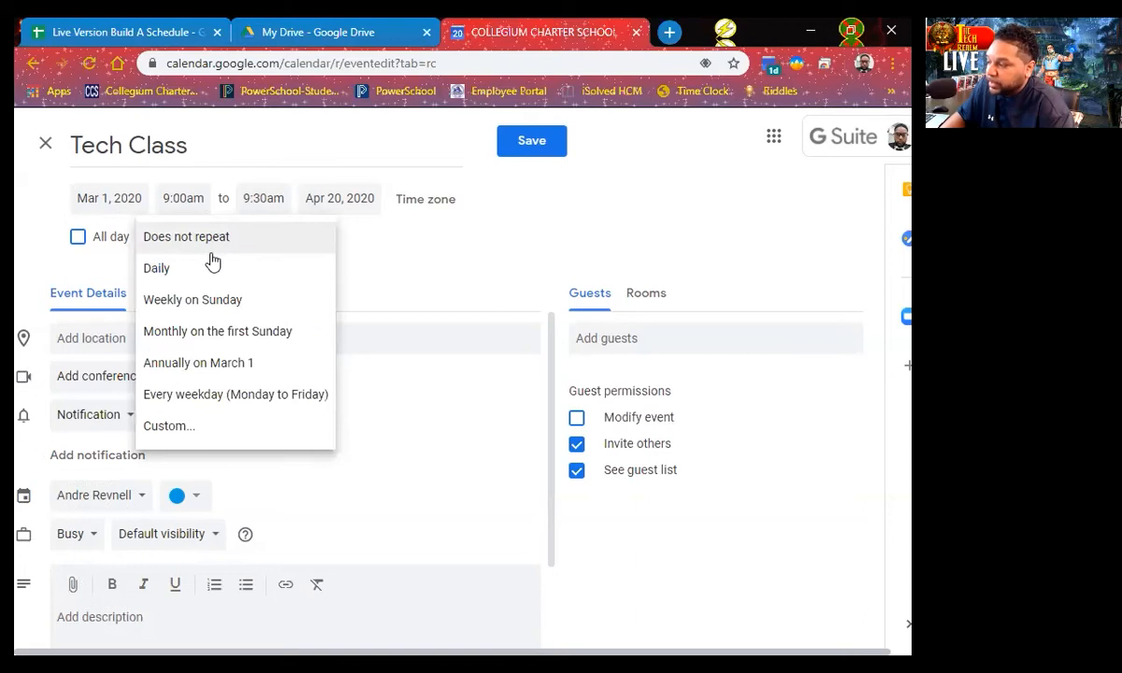
left_click(194, 428)
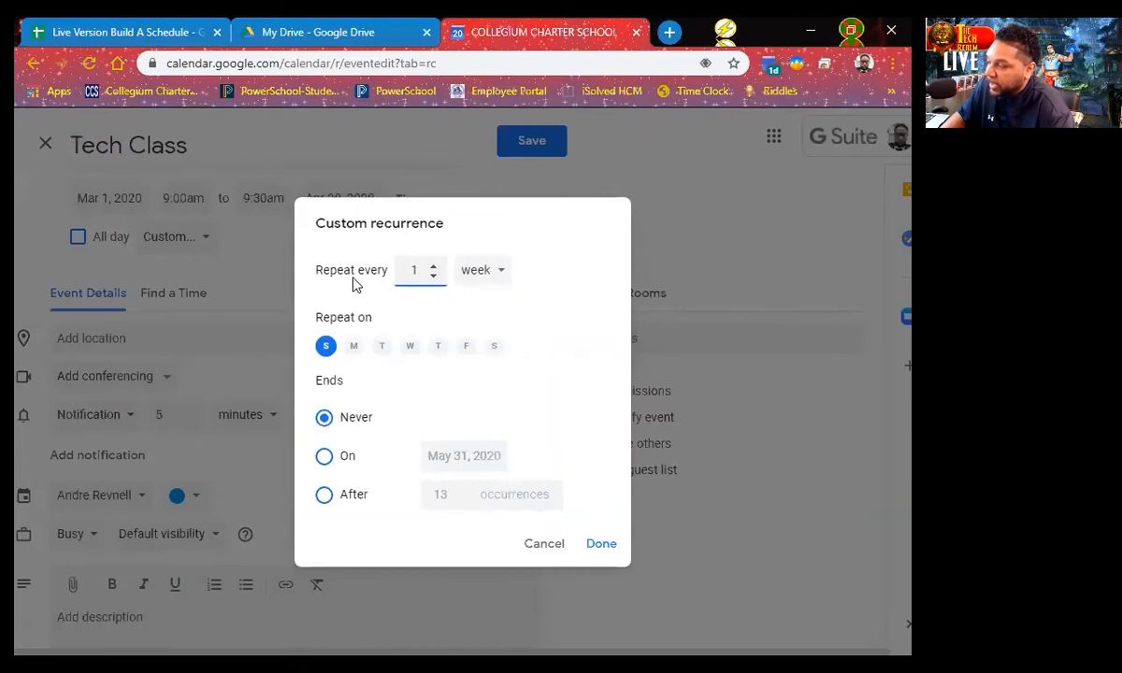
left_click(354, 348)
left_click(326, 349)
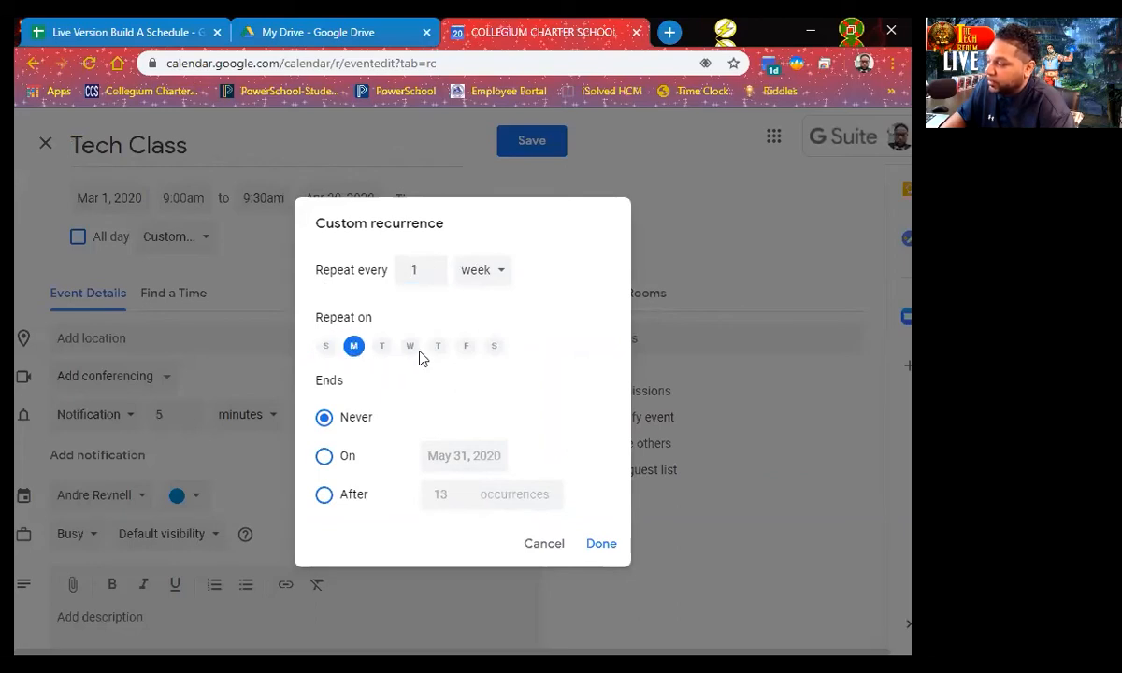
left_click(410, 348)
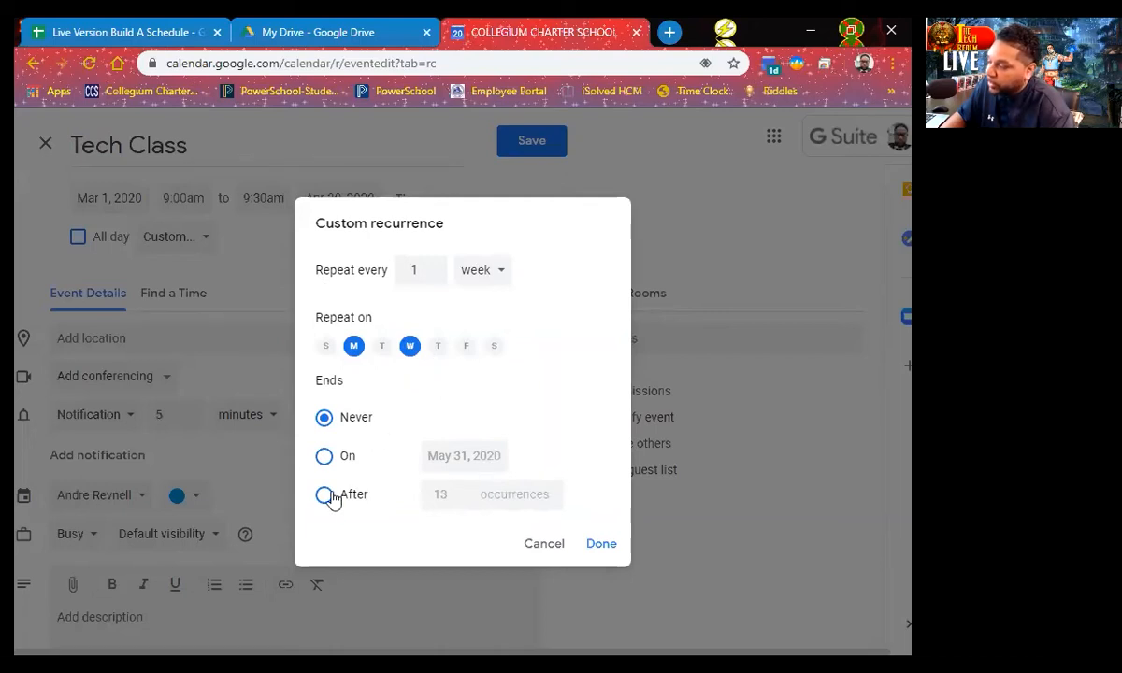
End the Tech Class recurrence on Jun 17, 2020 and apply the custom recurrence.
left_click(323, 456)
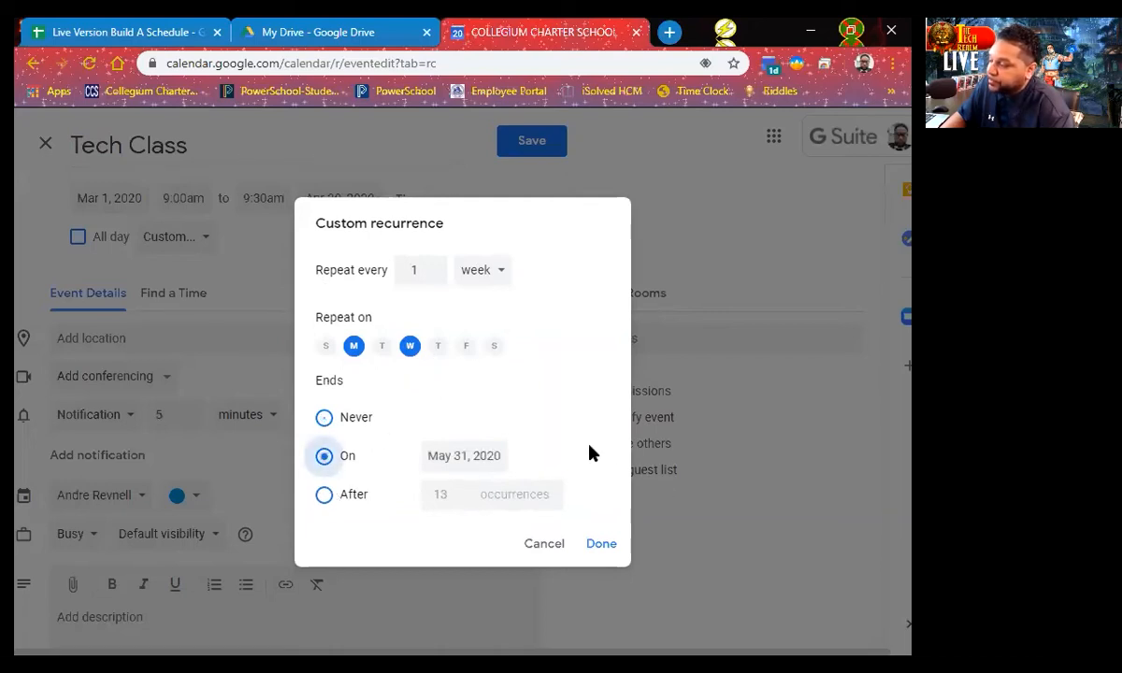
left_click(473, 456)
left_click(642, 259)
left_click(642, 259)
left_click(616, 259)
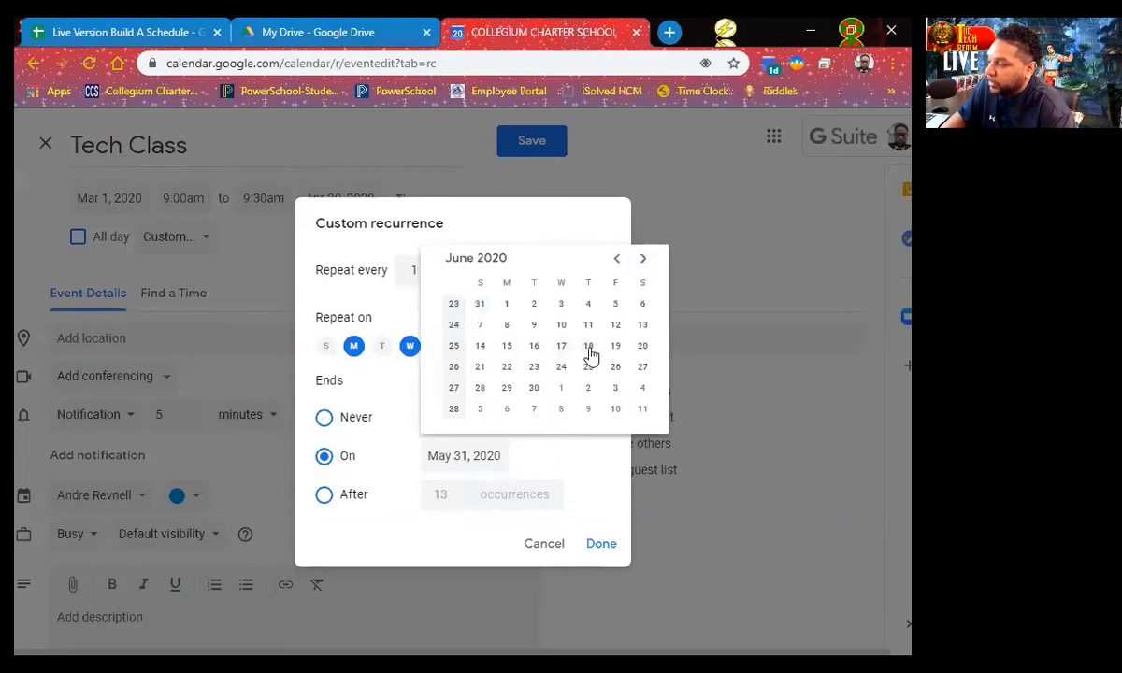
left_click(560, 351)
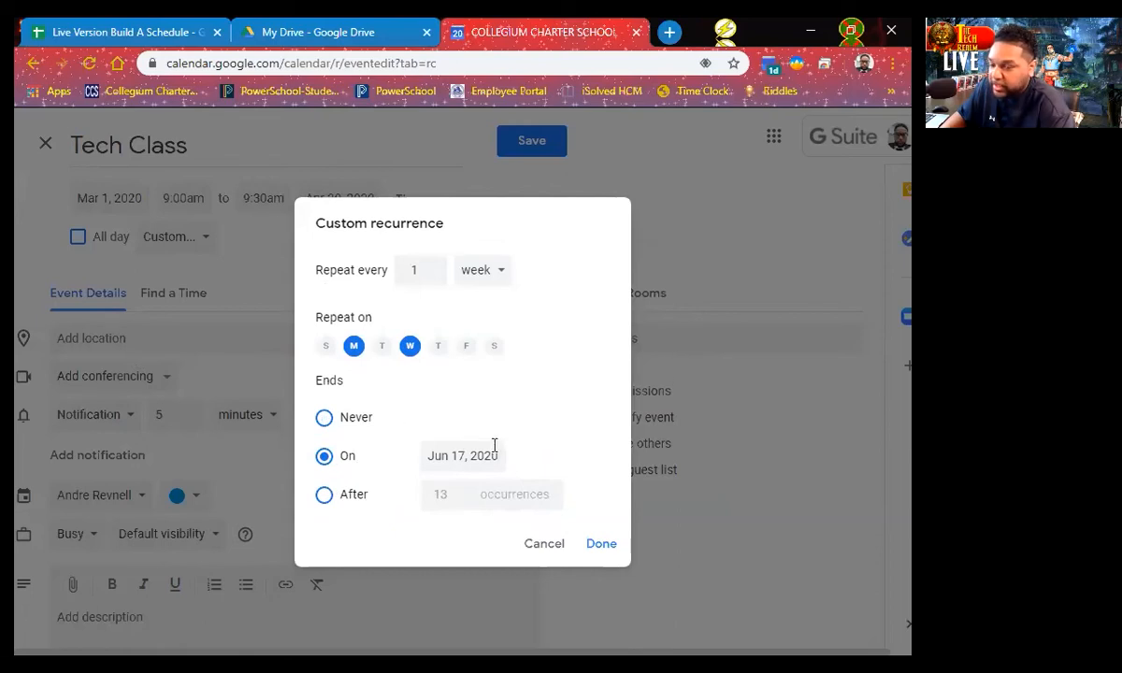
left_click(598, 545)
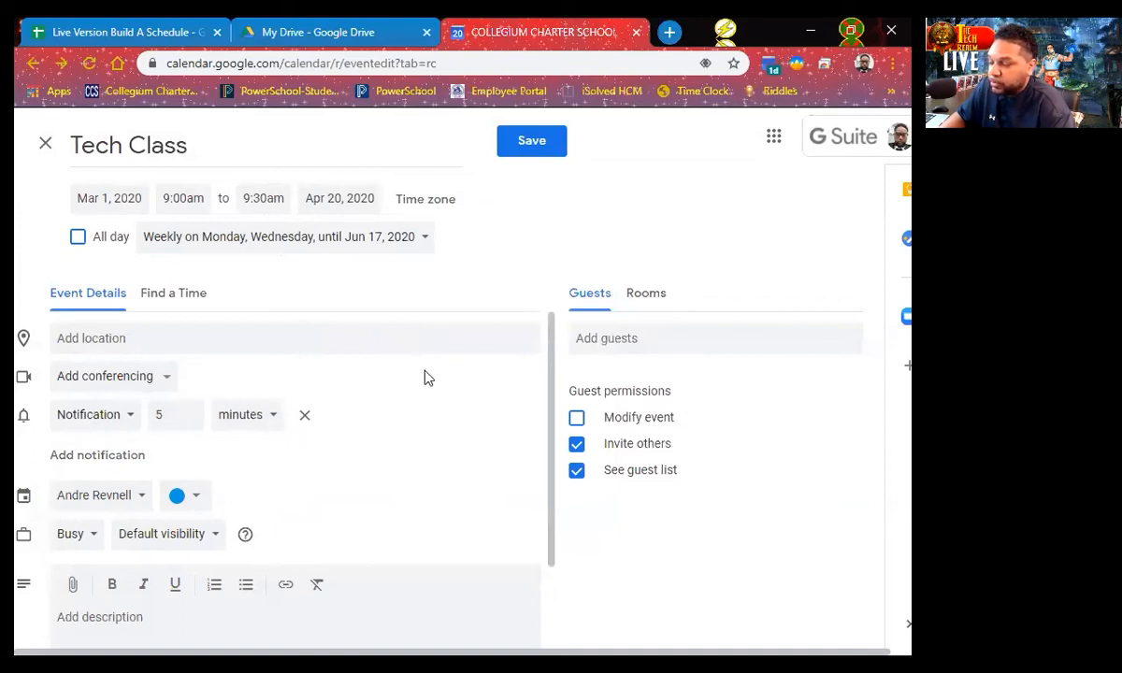
Add the description "Live Lesson with the bestest teacher ever" with a long run of exclamation marks to Tech Class and save the event.
scroll(419, 376, "down", 1)
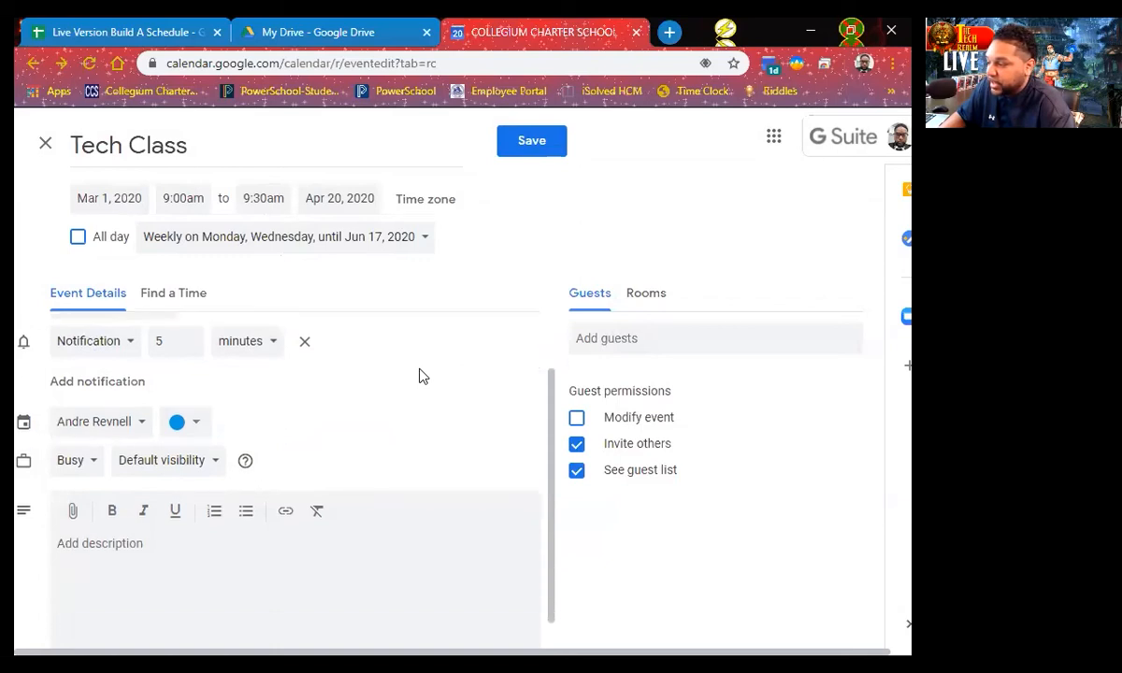
scroll(419, 376, "up", 1)
scroll(288, 583, "down", 1)
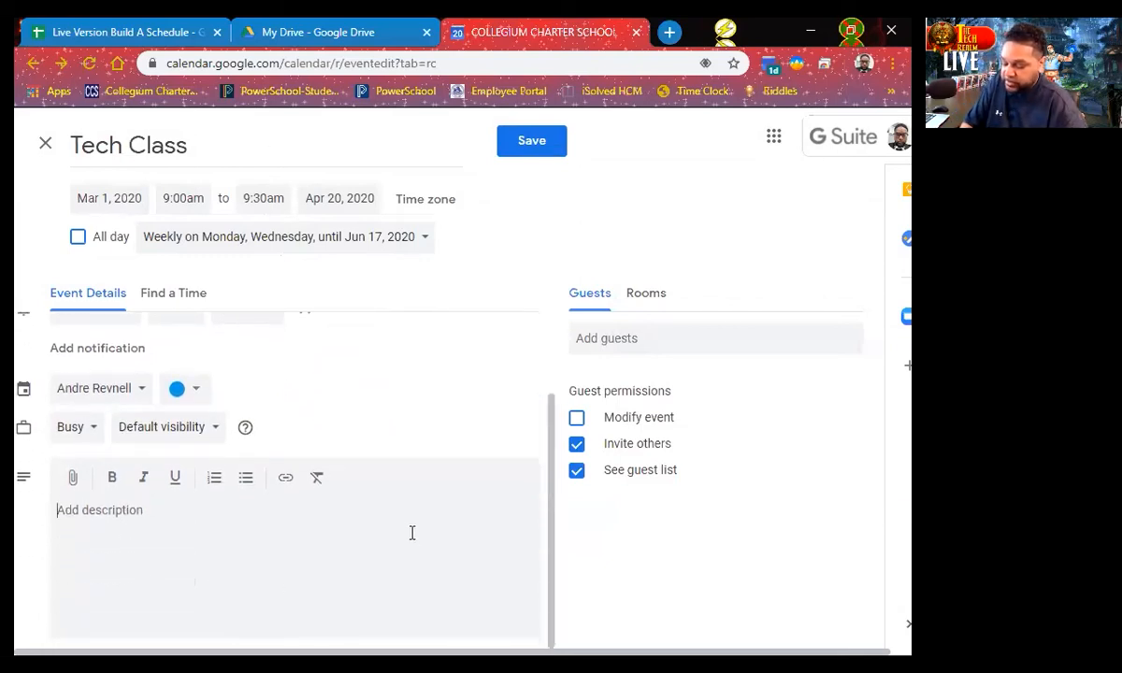
type("Live")
type("Lesson with the ")
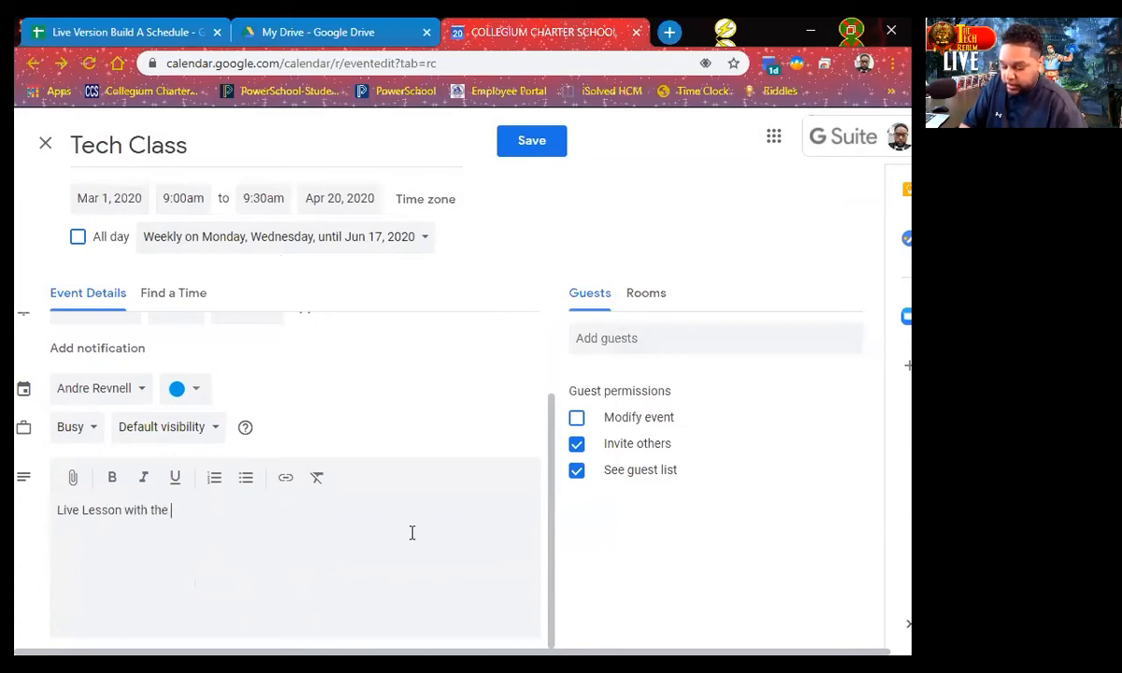
type("bestest ")
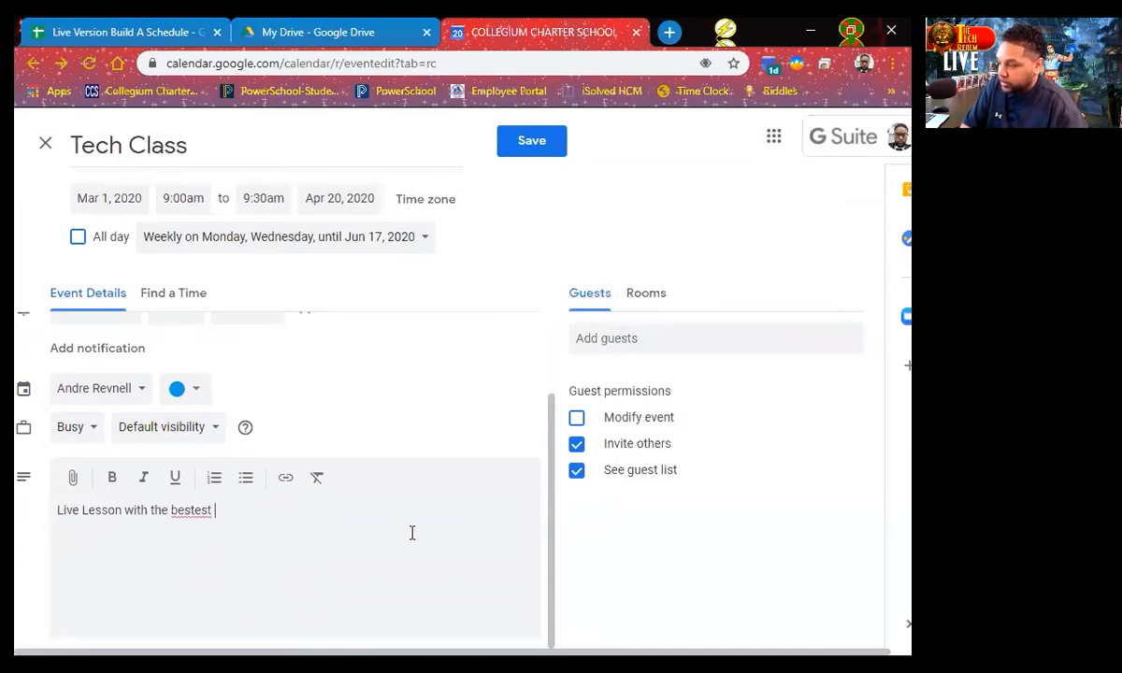
type("teach")
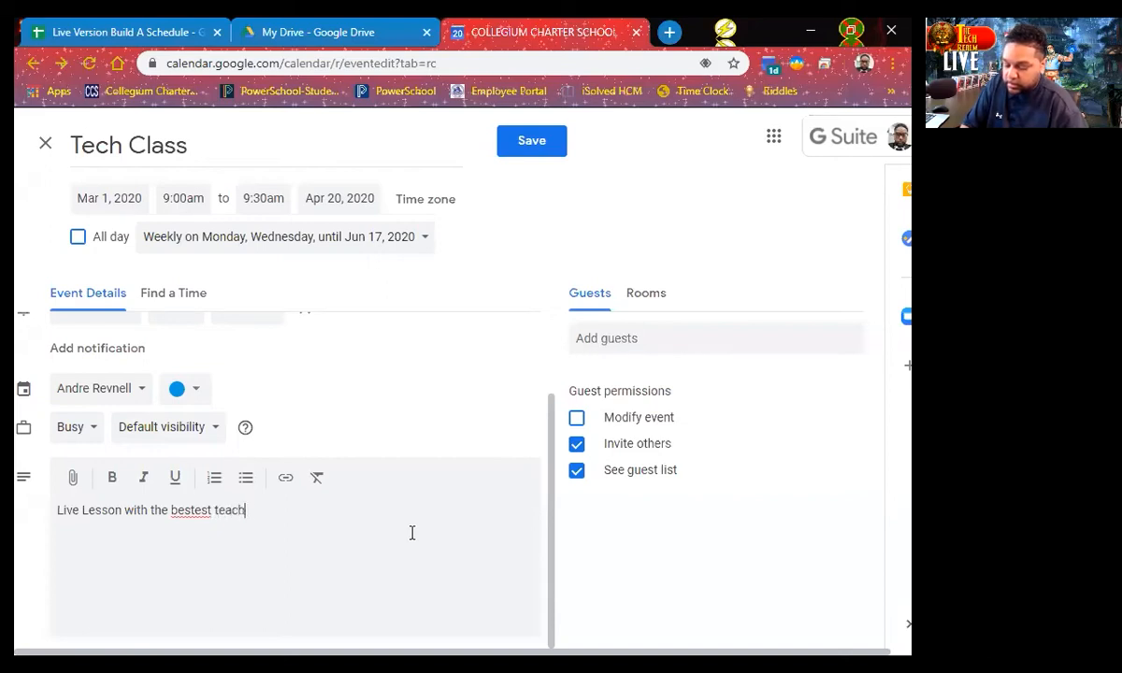
type("er ever!!!!!!!!!!!!!!!!!!!!!!!!!!!!!!!!!")
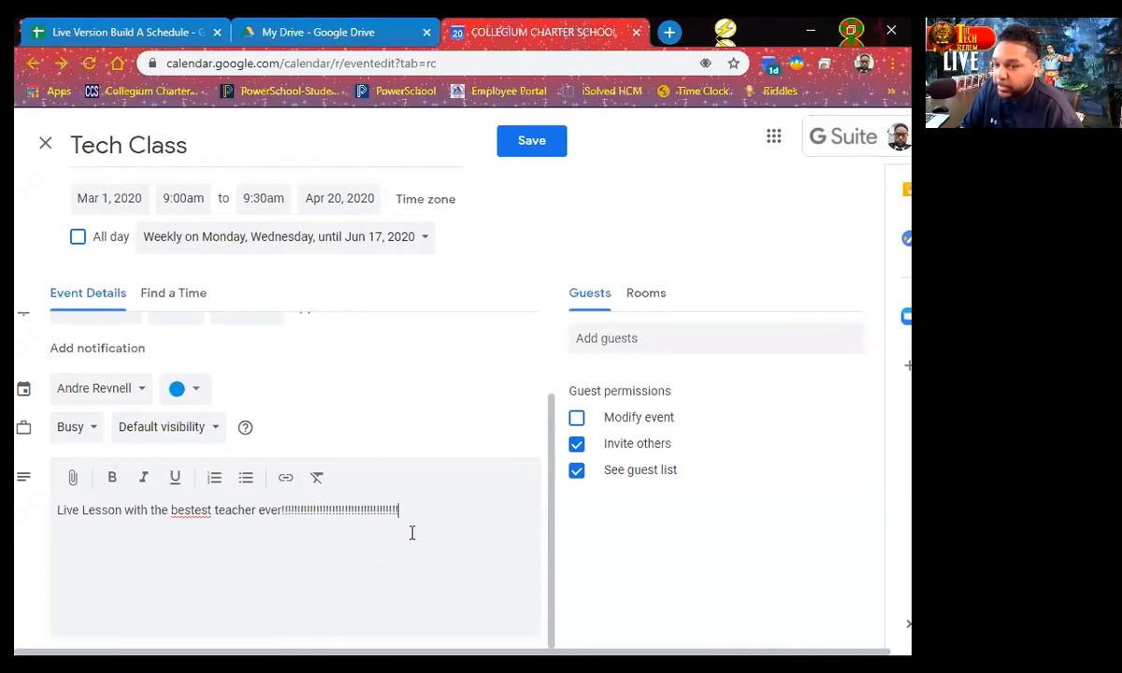
type("!!!!!!!!!!!!!!!")
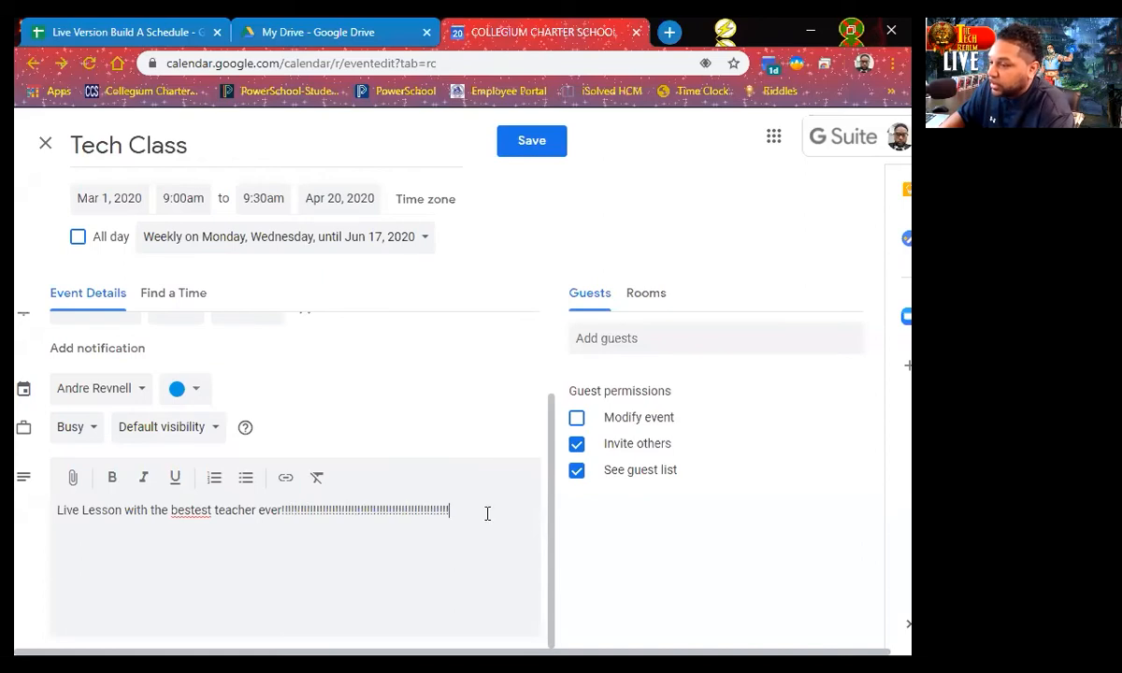
scroll(530, 415, "up", 2)
left_click(531, 142)
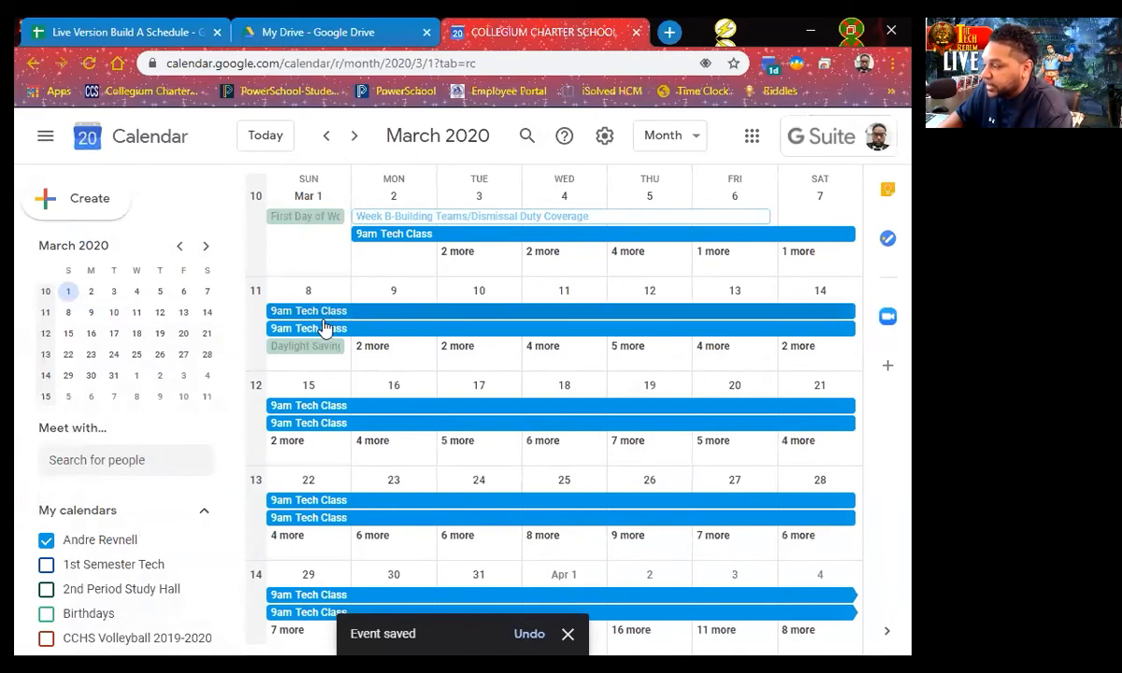
Reopen the first Tech Class event in March for editing and set its start date to Apr 20, 2020.
left_click(368, 237)
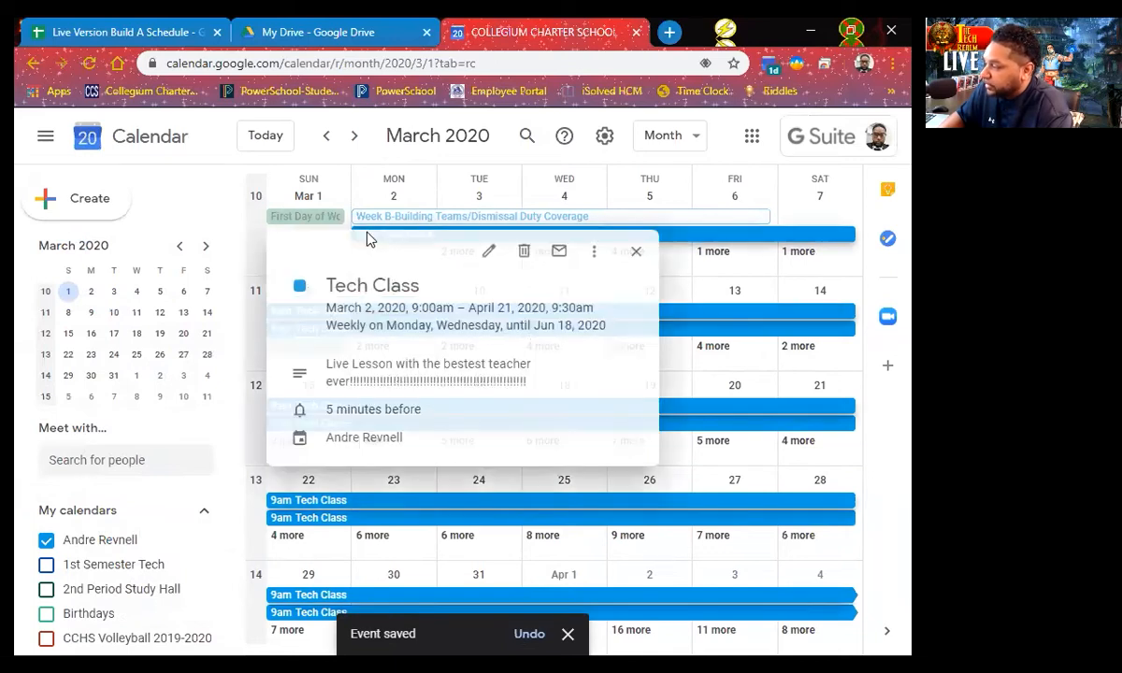
left_click(487, 250)
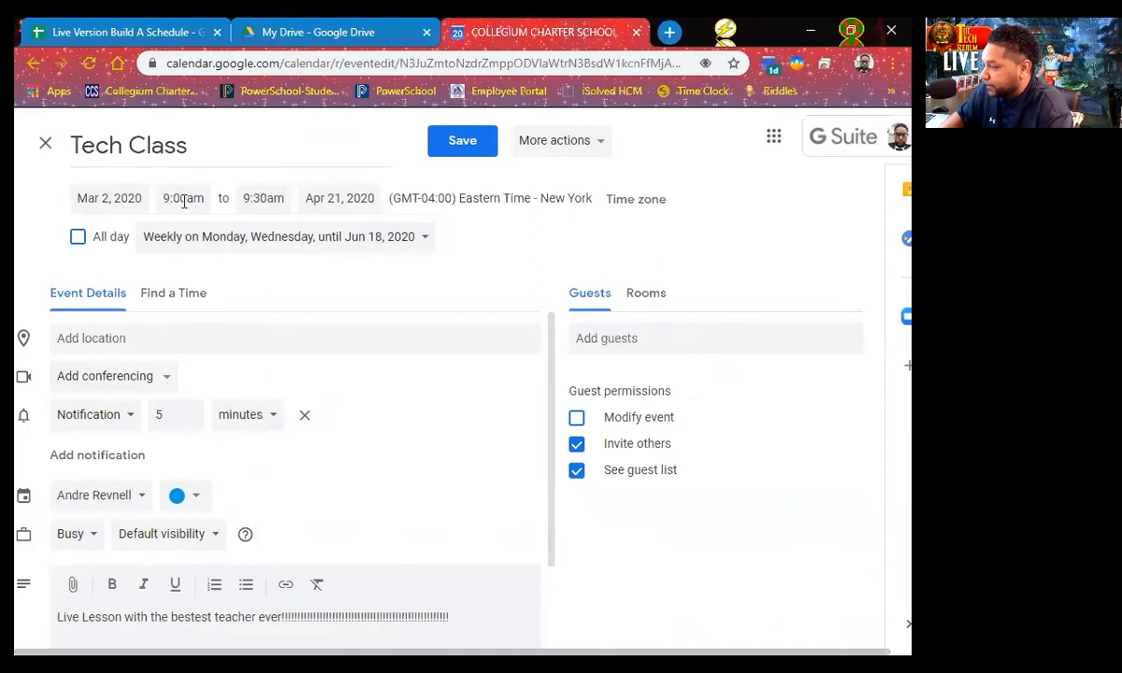
left_click(112, 199)
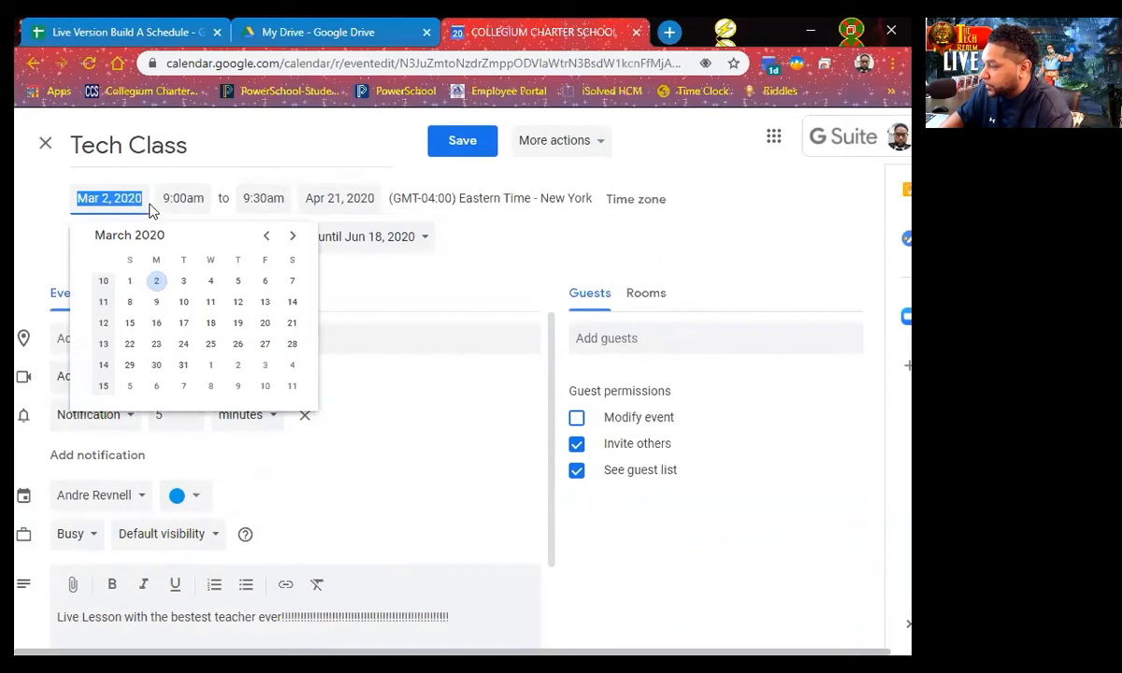
left_click(292, 236)
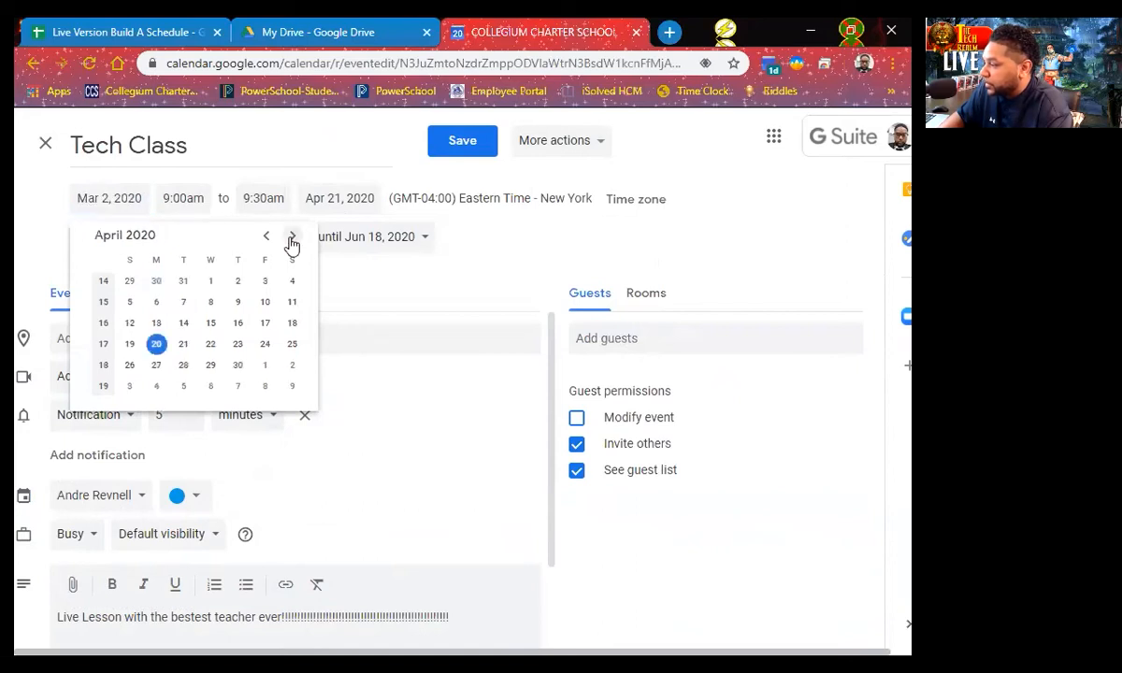
left_click(156, 344)
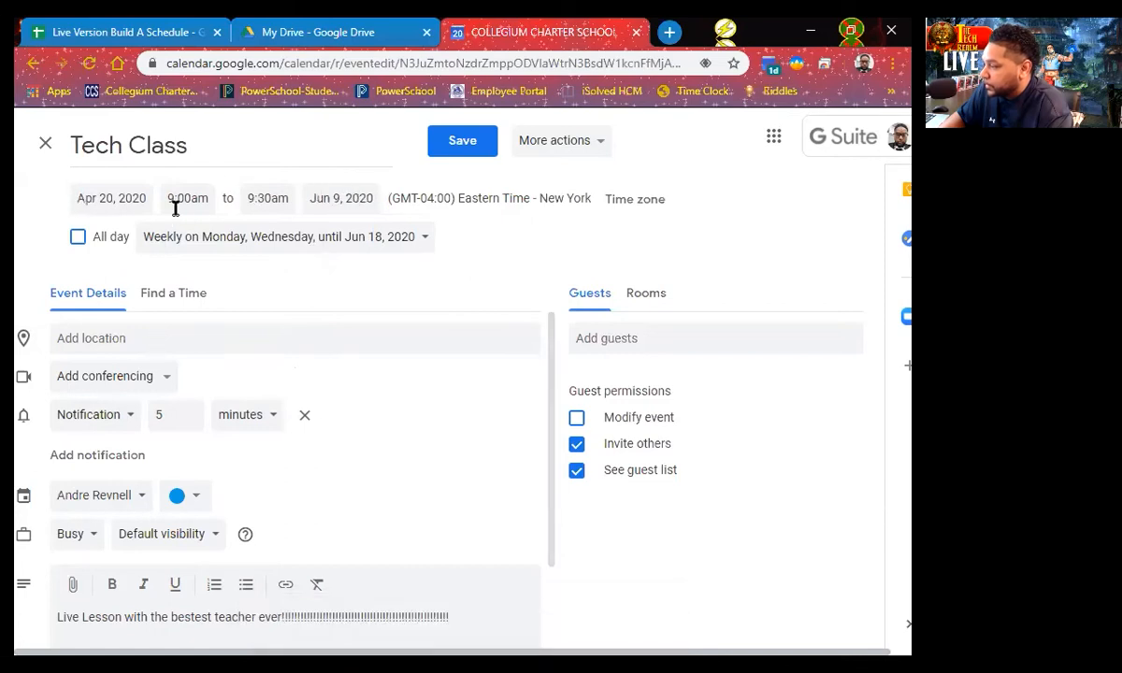
Set the Tech Class event's end date to Apr 20, 2020 so it starts and ends on the same day.
left_click(347, 200)
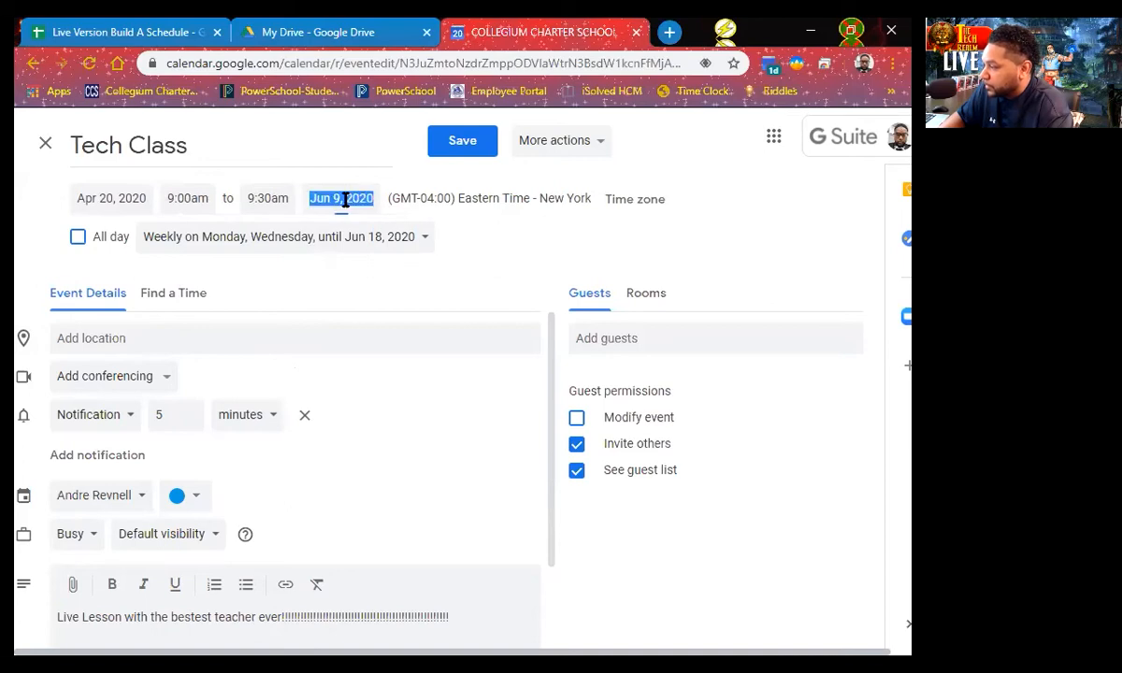
left_click(501, 236)
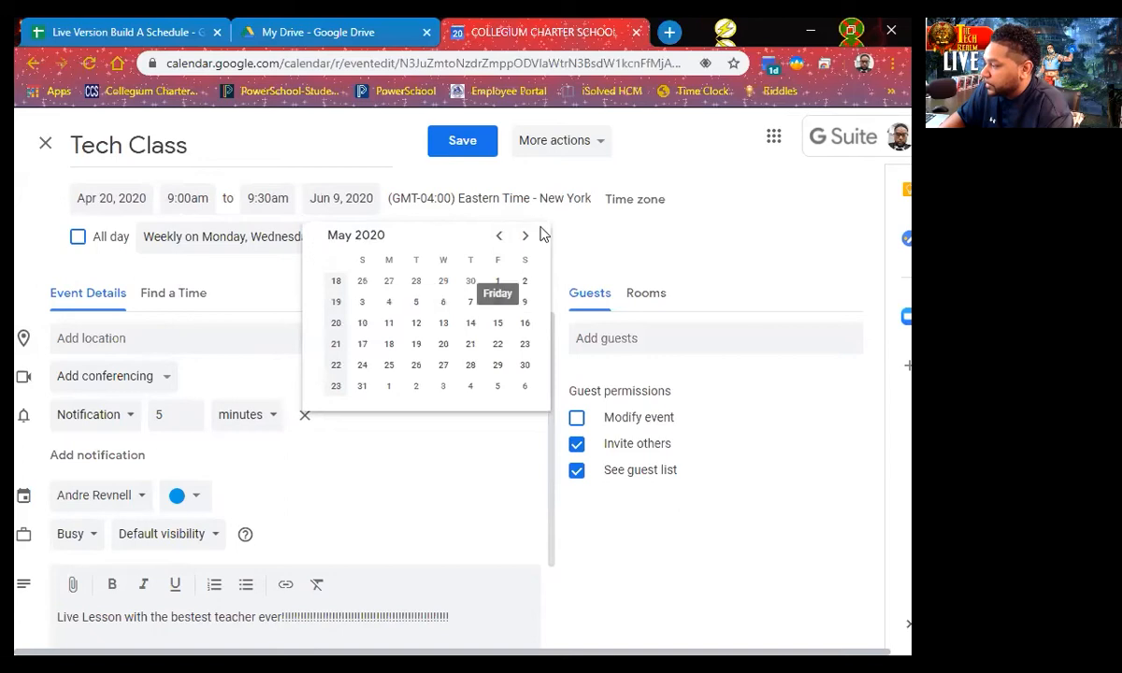
left_click(499, 235)
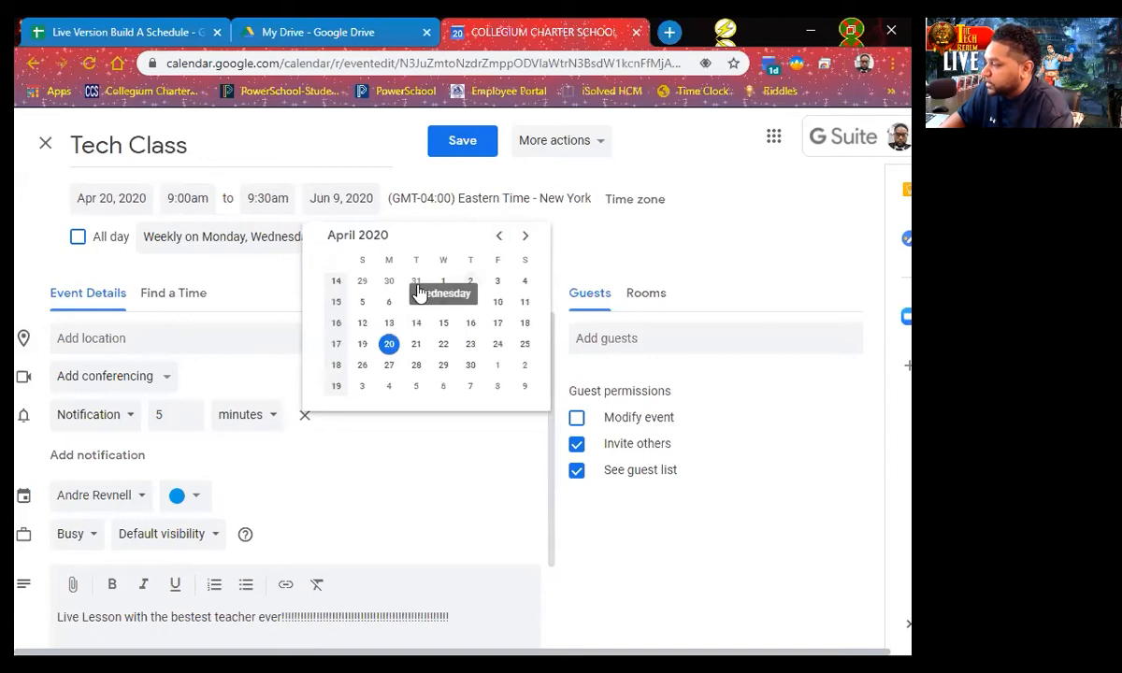
left_click(389, 345)
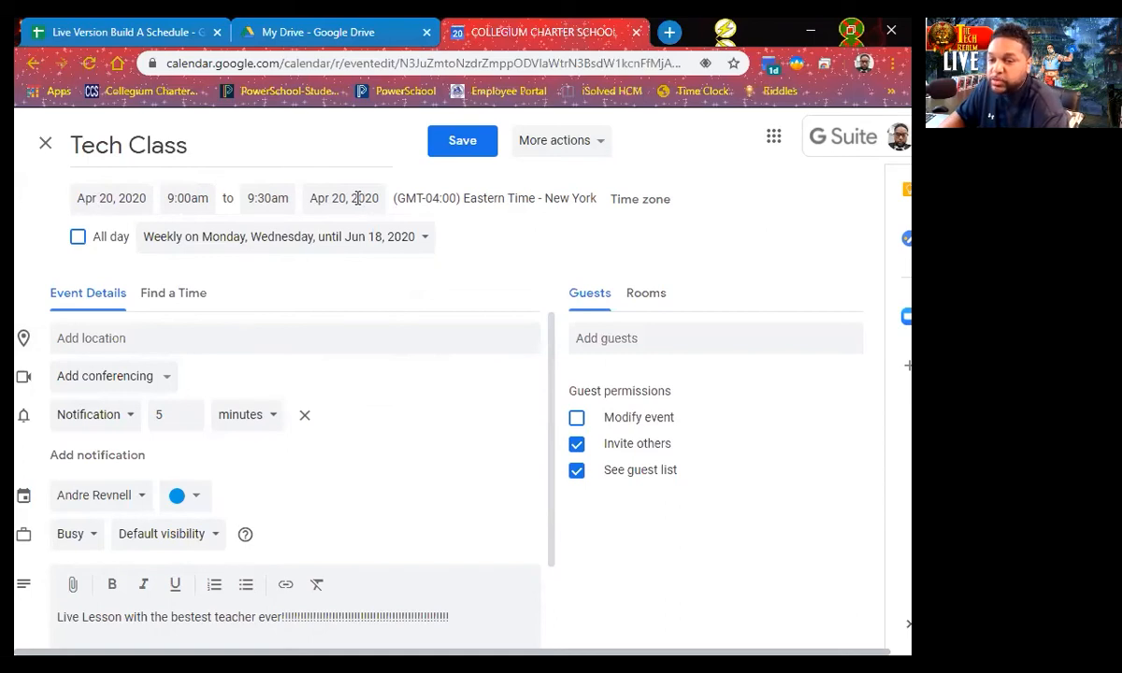
Save the Tech Class date changes for this and following events.
left_click(460, 145)
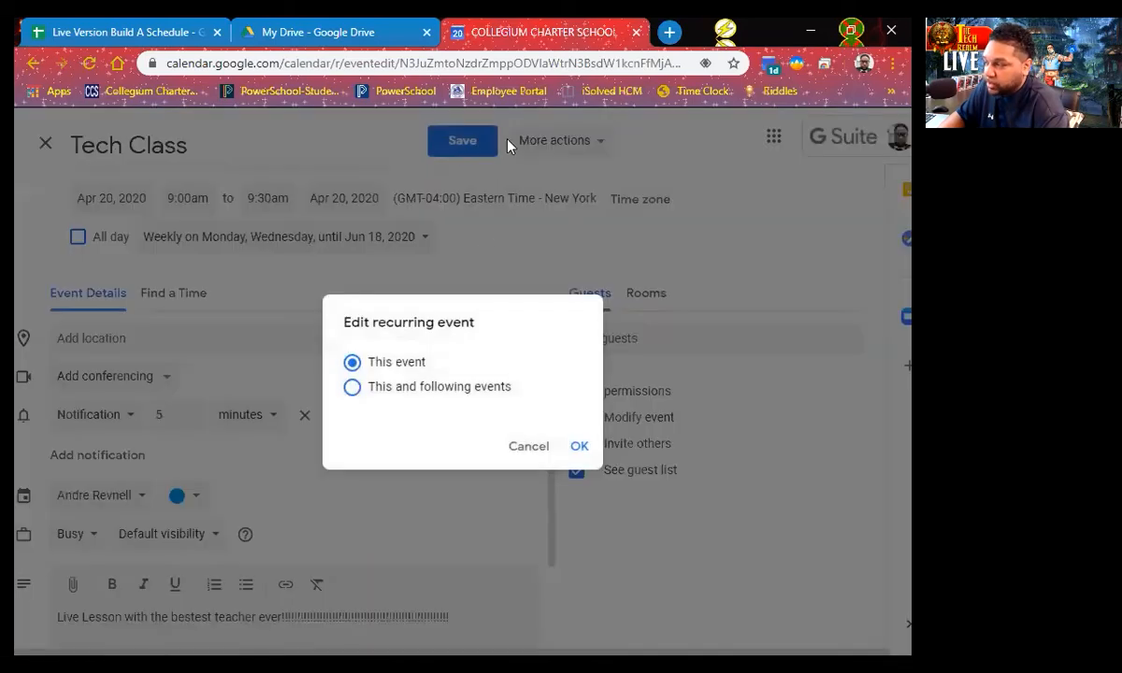
left_click(357, 387)
left_click(585, 455)
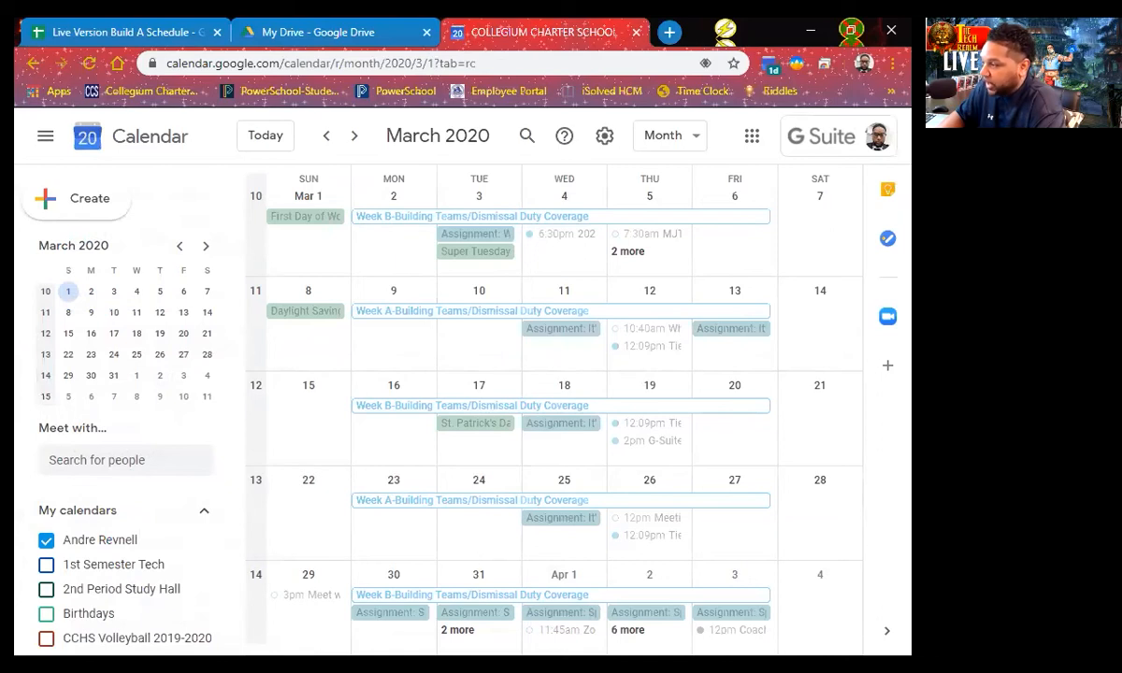
Switch to the schedule spreadsheet in Google Sheets and review the subject table against the Weekly Schedule grid.
left_click(128, 32)
scroll(379, 404, "down", 1)
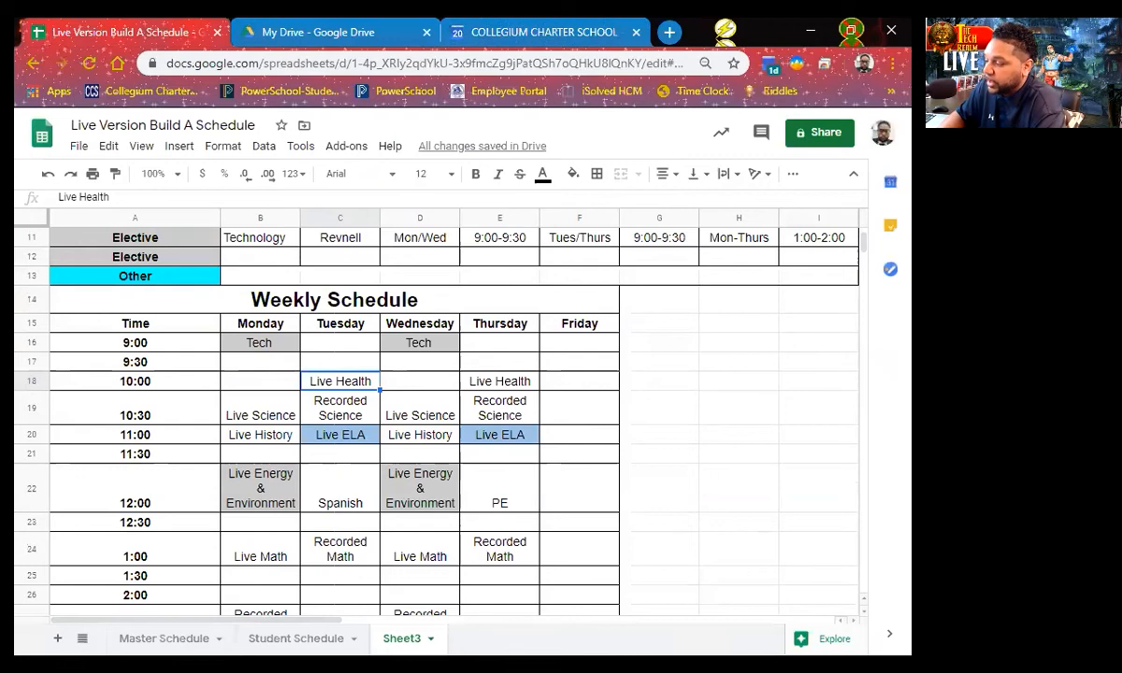
scroll(290, 410, "down", 2)
scroll(301, 424, "up", 5)
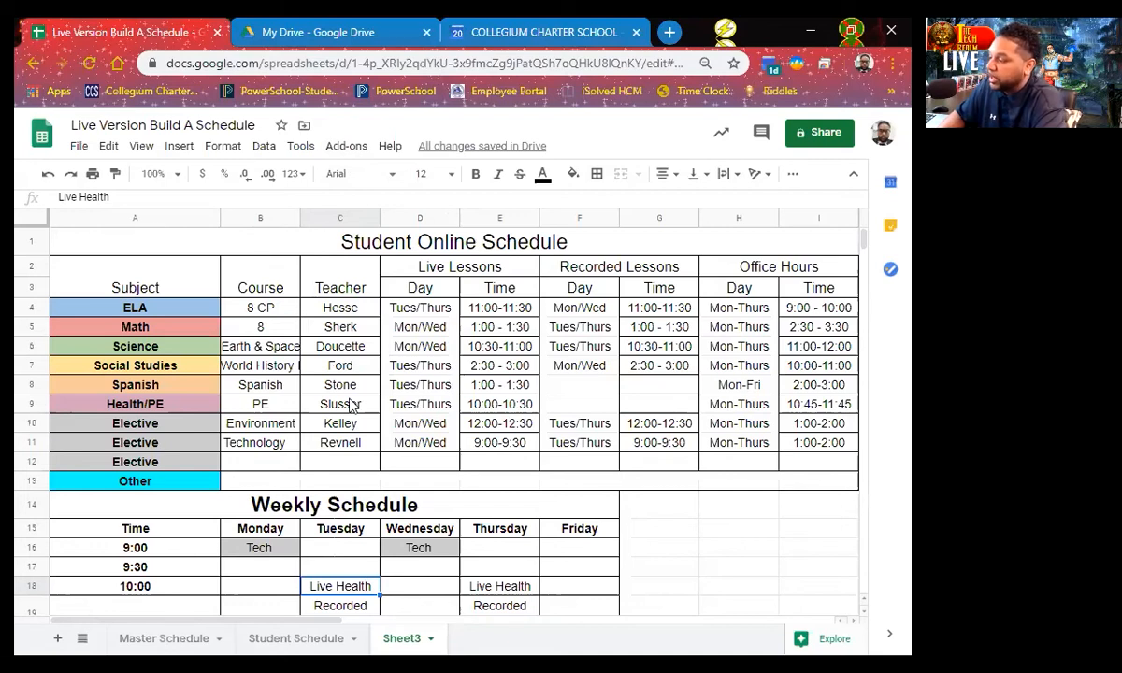
scroll(369, 397, "down", 1)
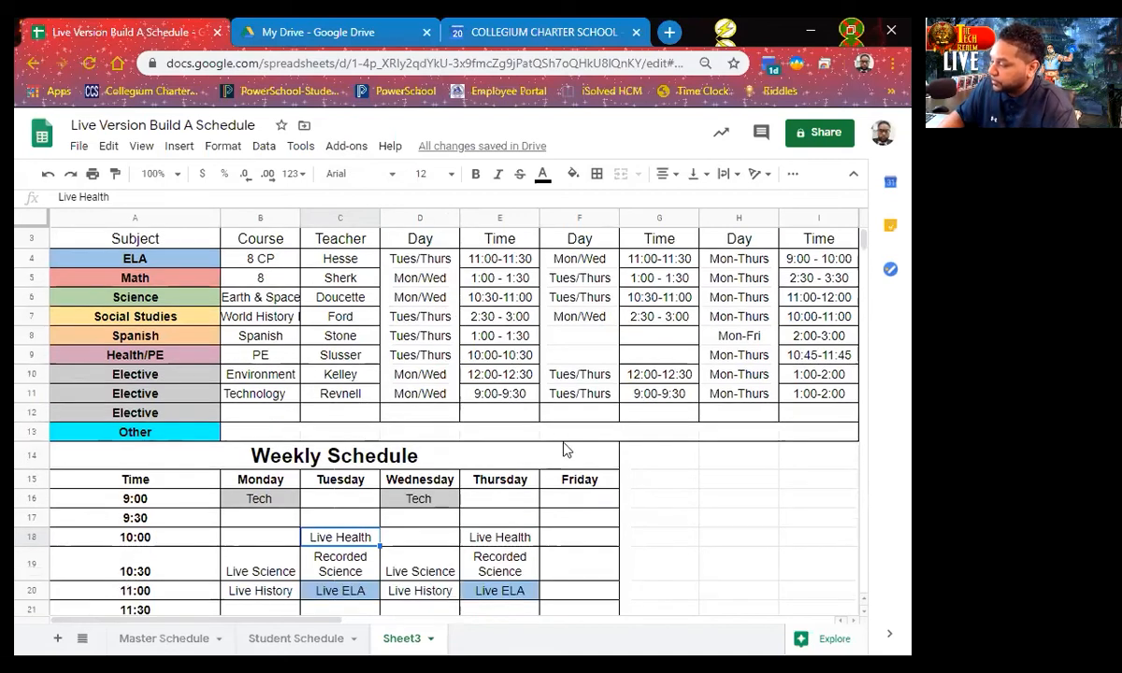
scroll(301, 317, "down", 3)
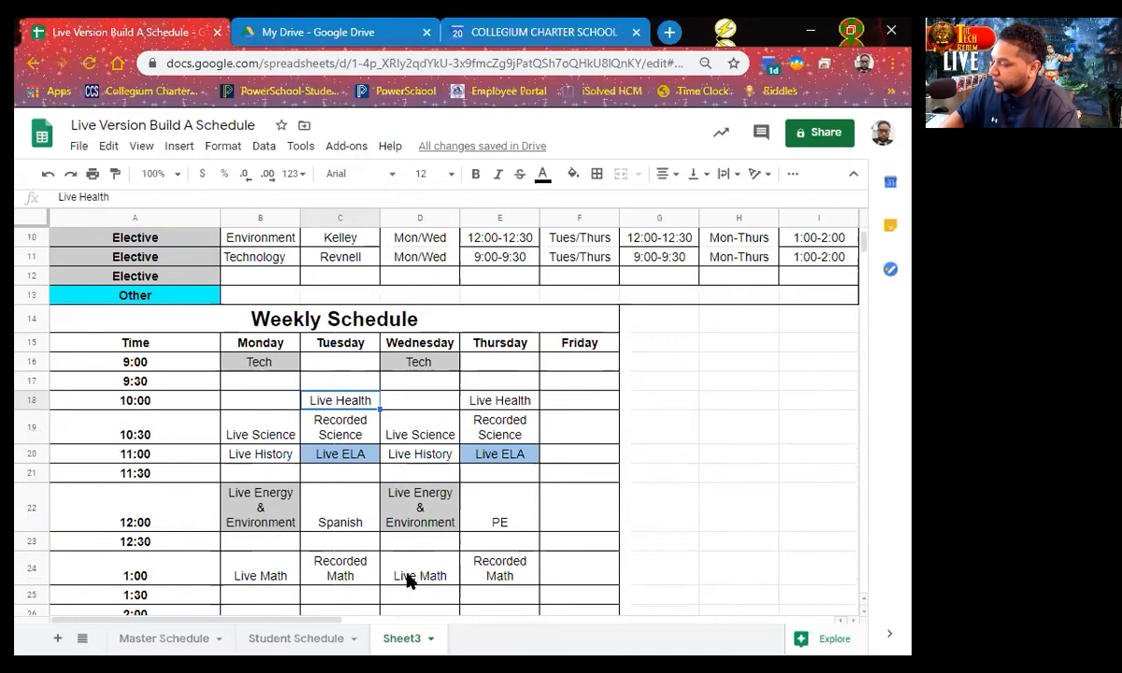
scroll(388, 493, "up", 4)
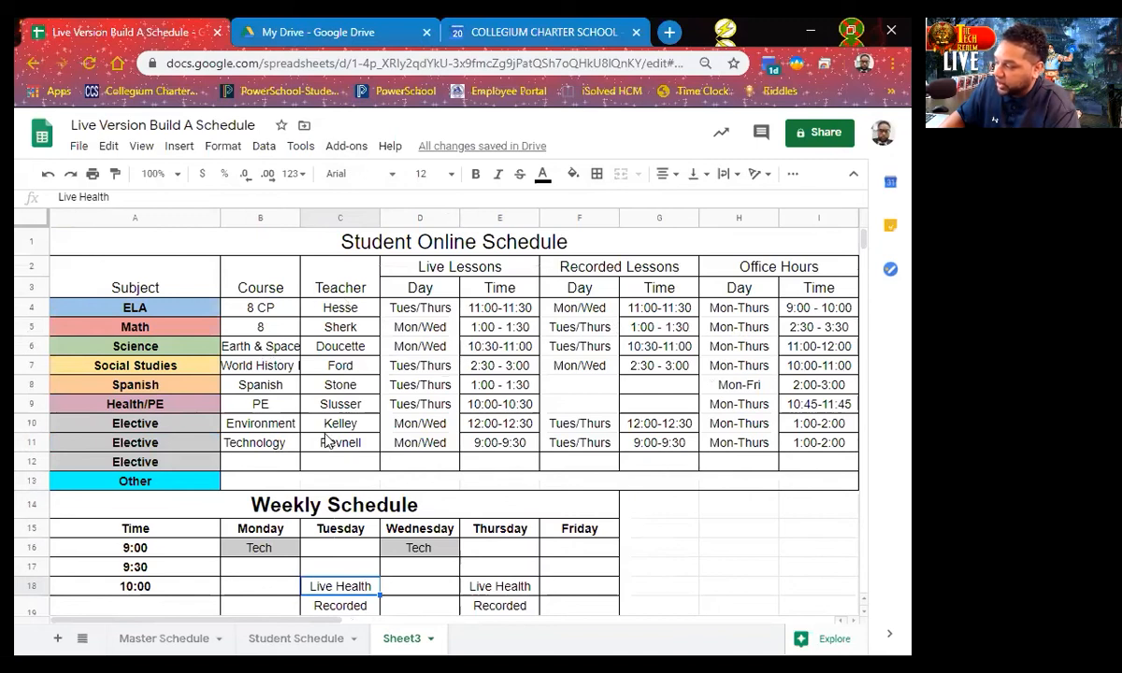
scroll(329, 440, "down", 3)
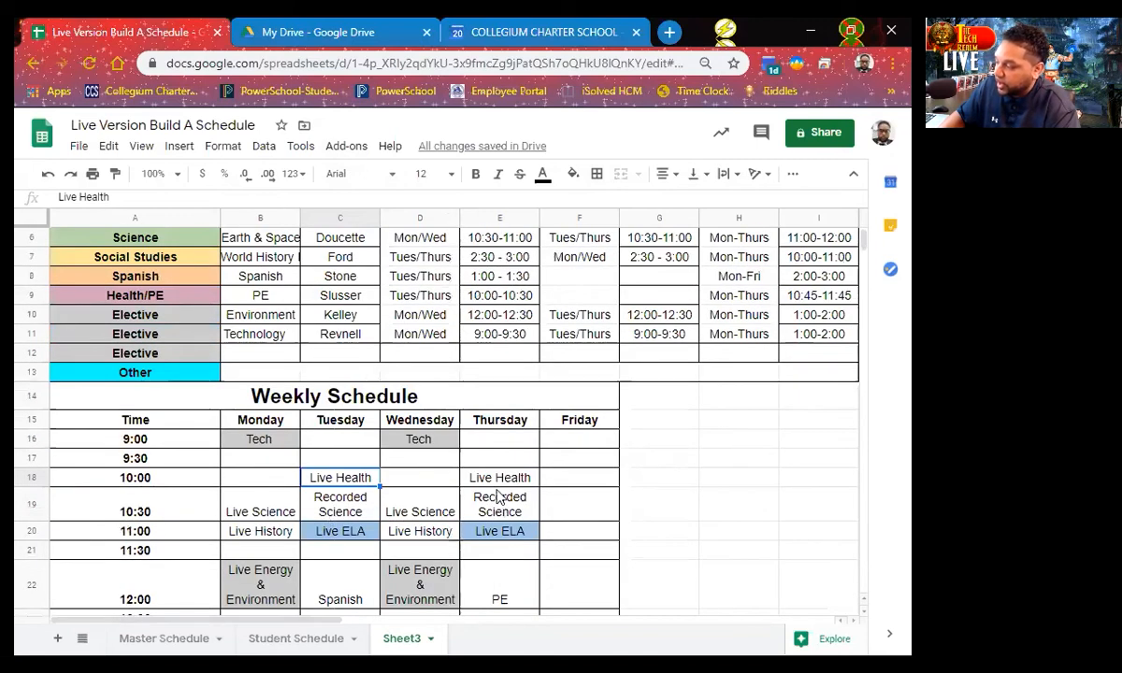
scroll(467, 466, "down", 2)
Check the Tech Class event's details on Monday, April 20, 2020 in Google Calendar and return to the schedule spreadsheet.
left_click(480, 33)
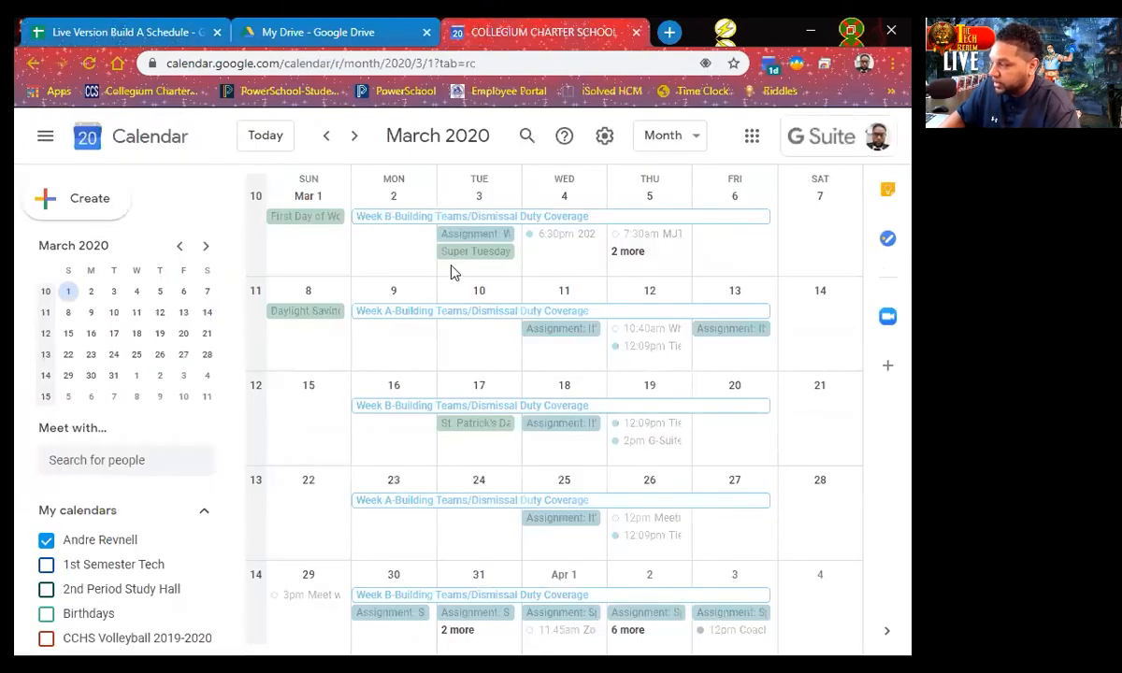
left_click(355, 136)
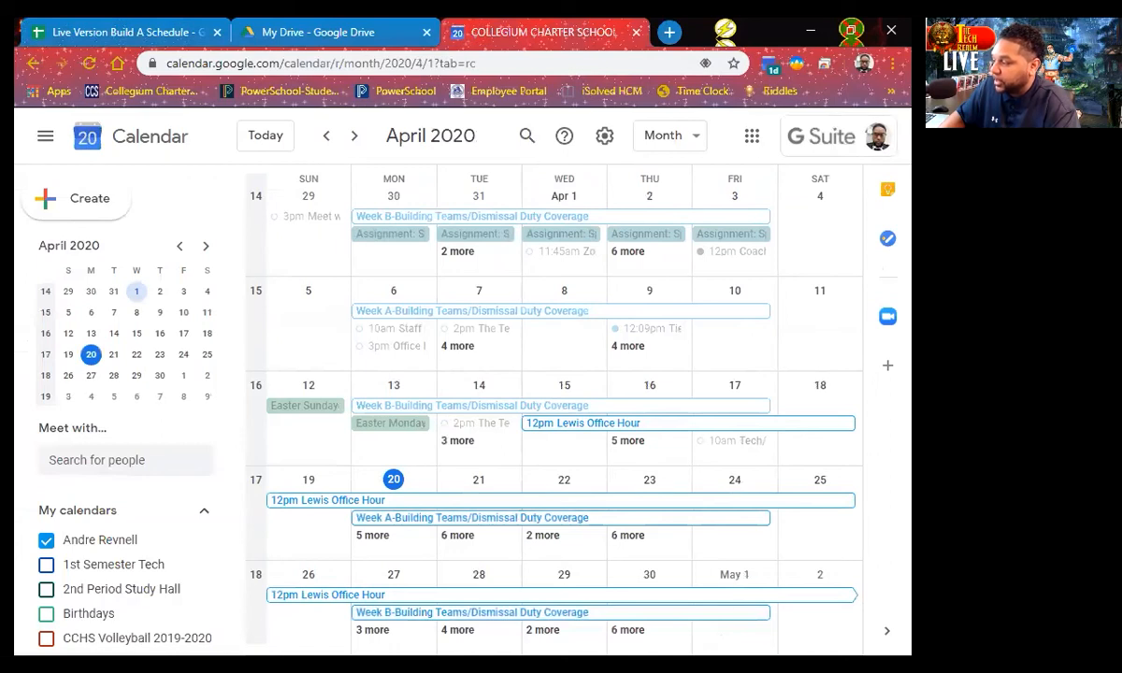
scroll(418, 495, "down", 1)
scroll(374, 425, "up", 1)
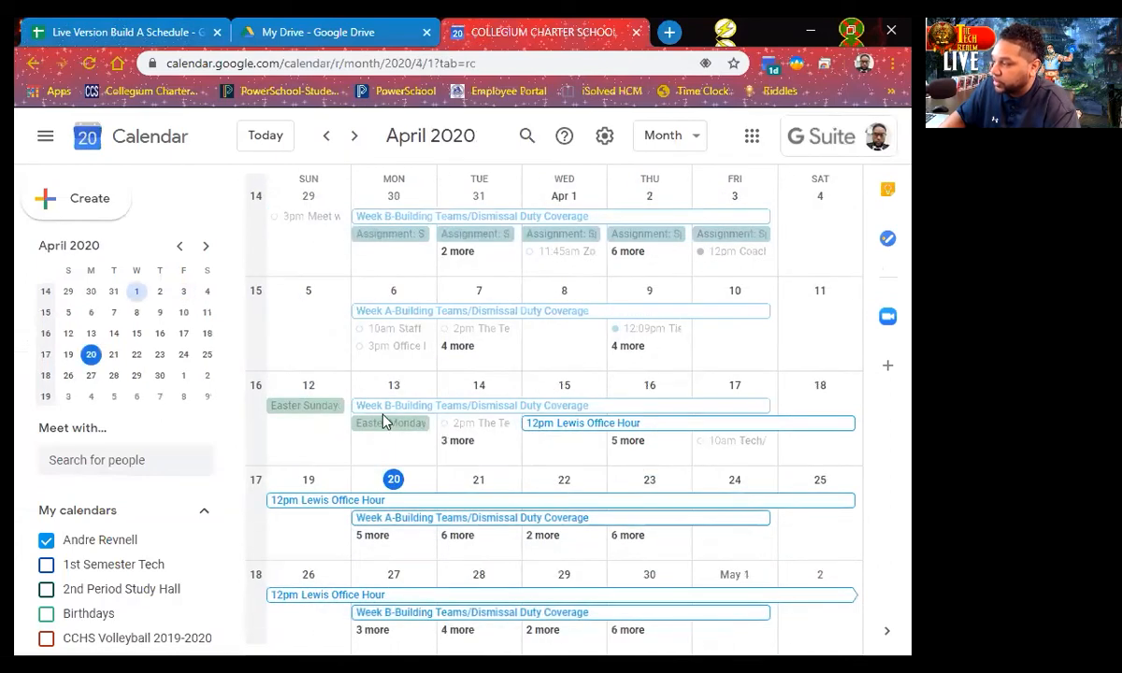
left_click(393, 480)
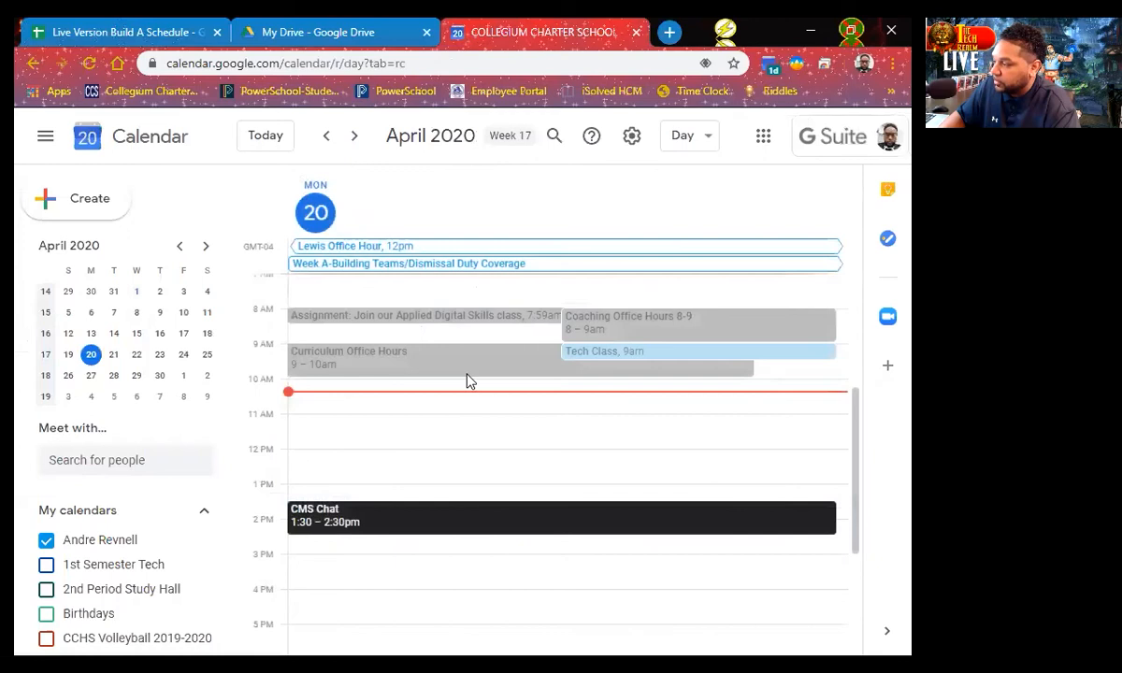
left_click(608, 356)
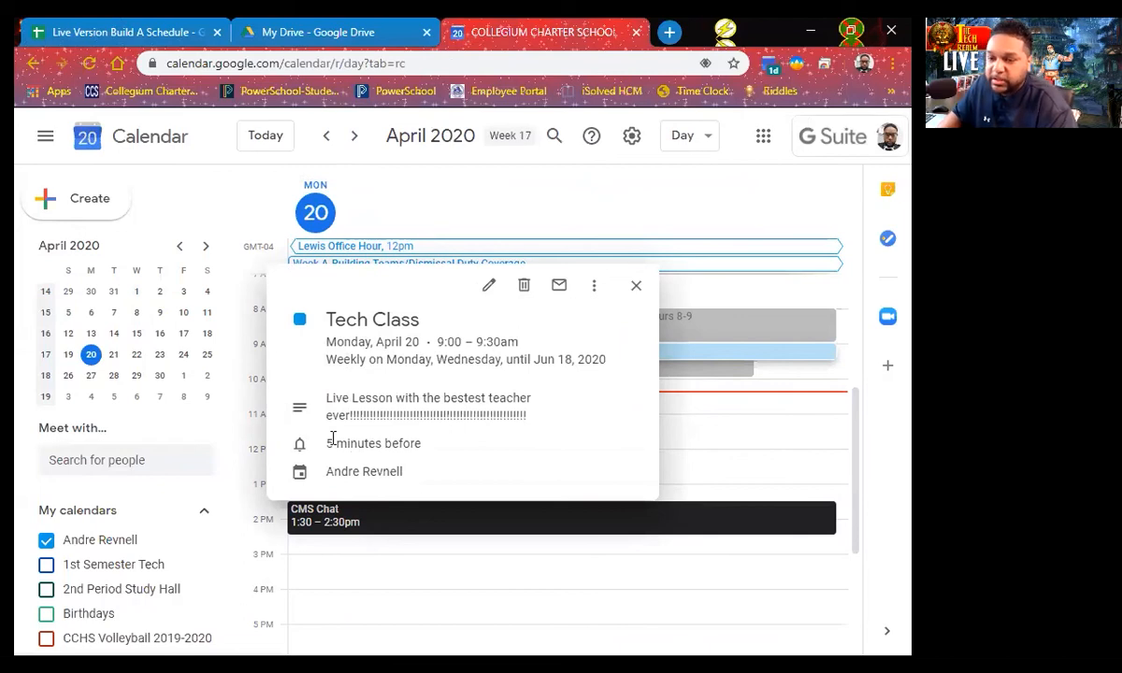
left_click(637, 286)
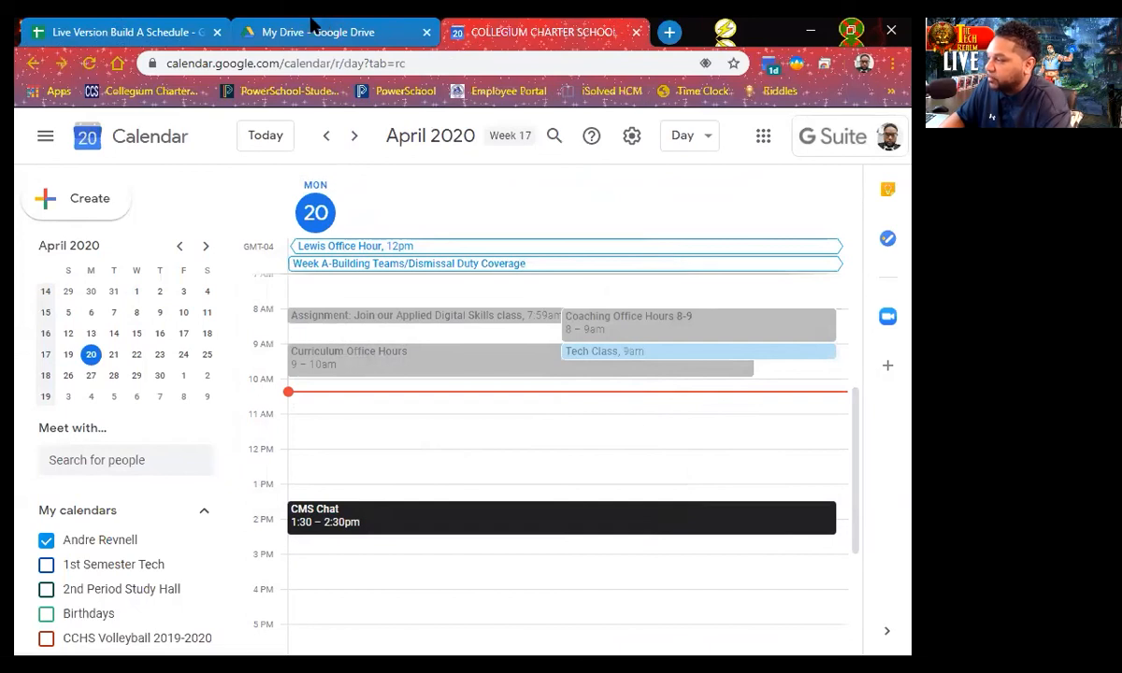
left_click(111, 30)
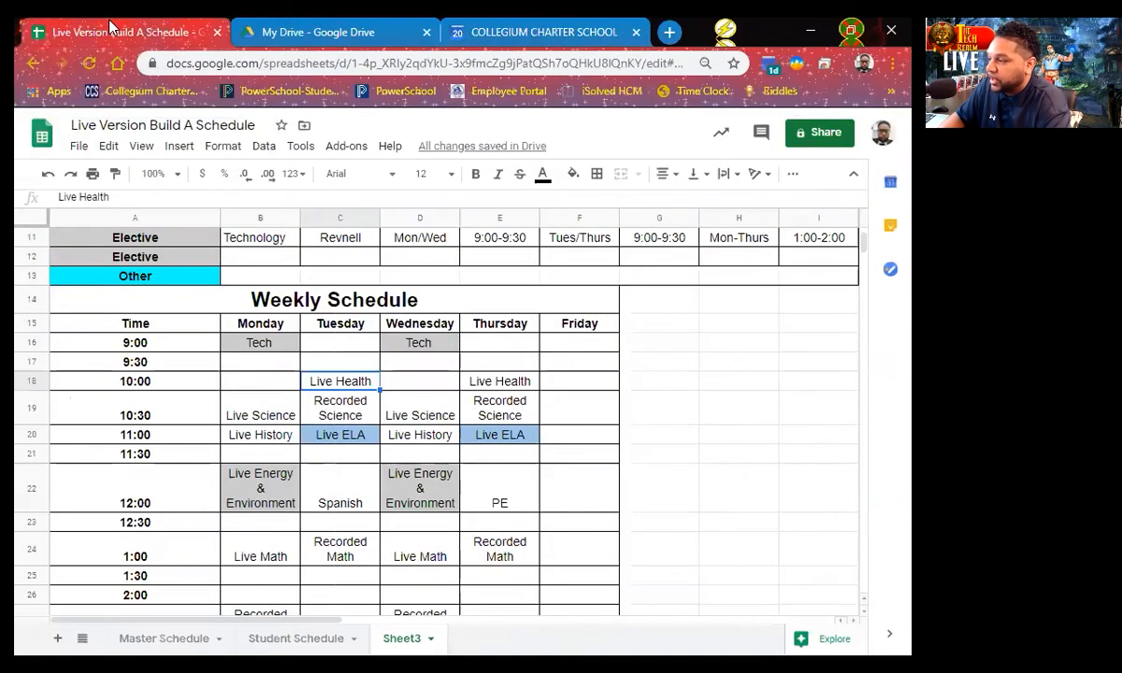